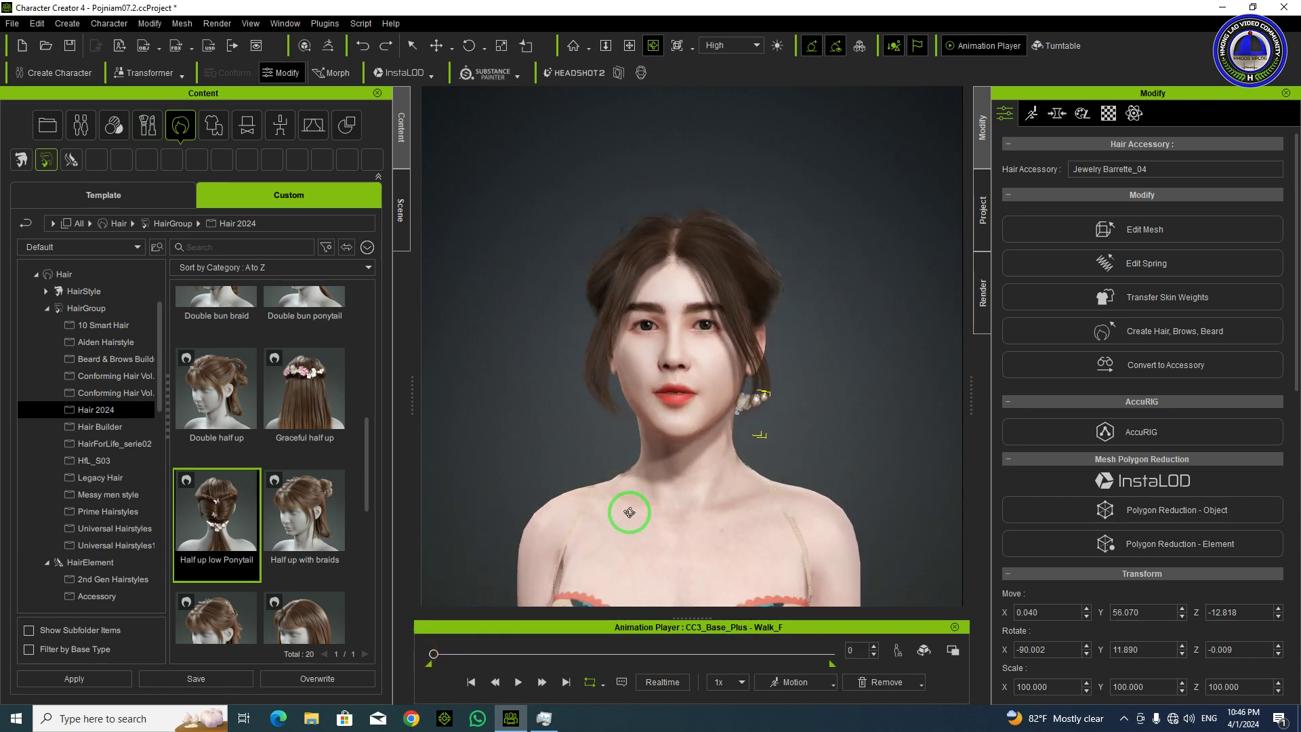
# - Move the Jewelry Barrette_04 sideways toward the base of the ponytail, to about X -3.4
pyautogui.scroll(3, 708, 408)
pyautogui.moveTo(840, 414); pyautogui.dragTo(778, 427, button='right')
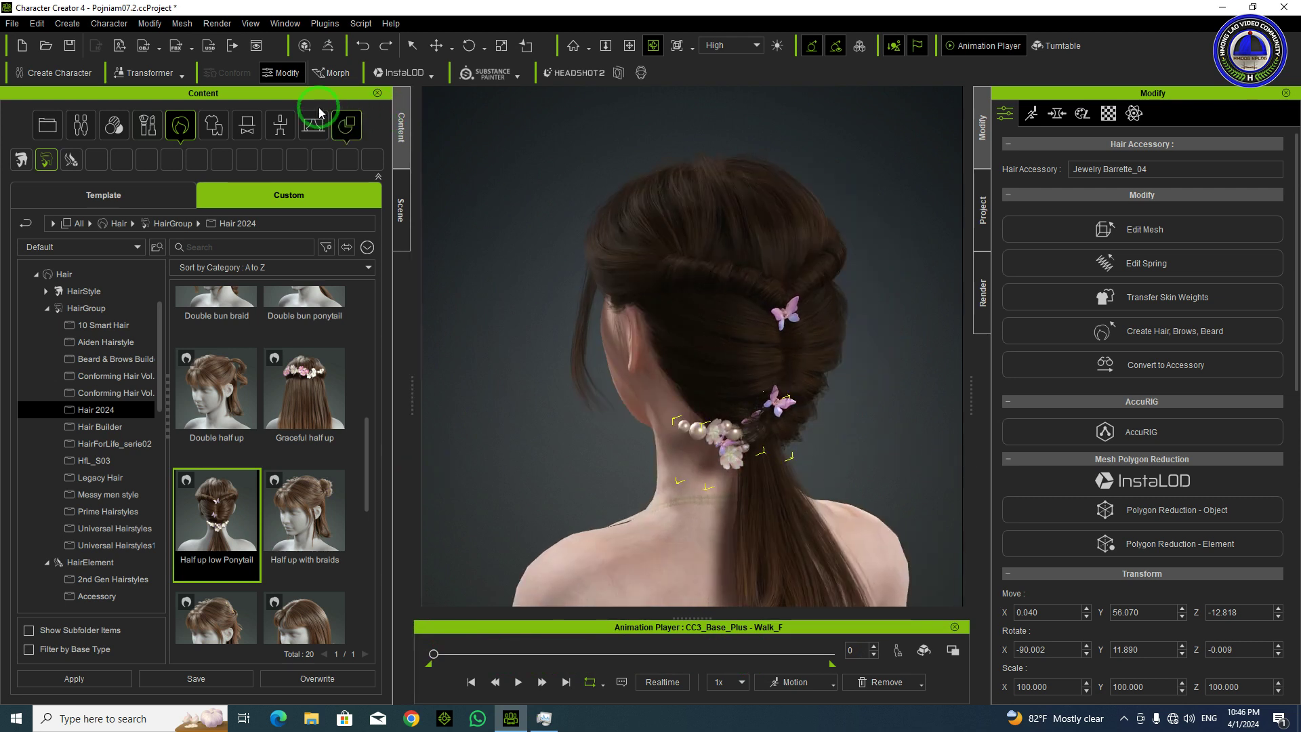
pyautogui.click(435, 45)
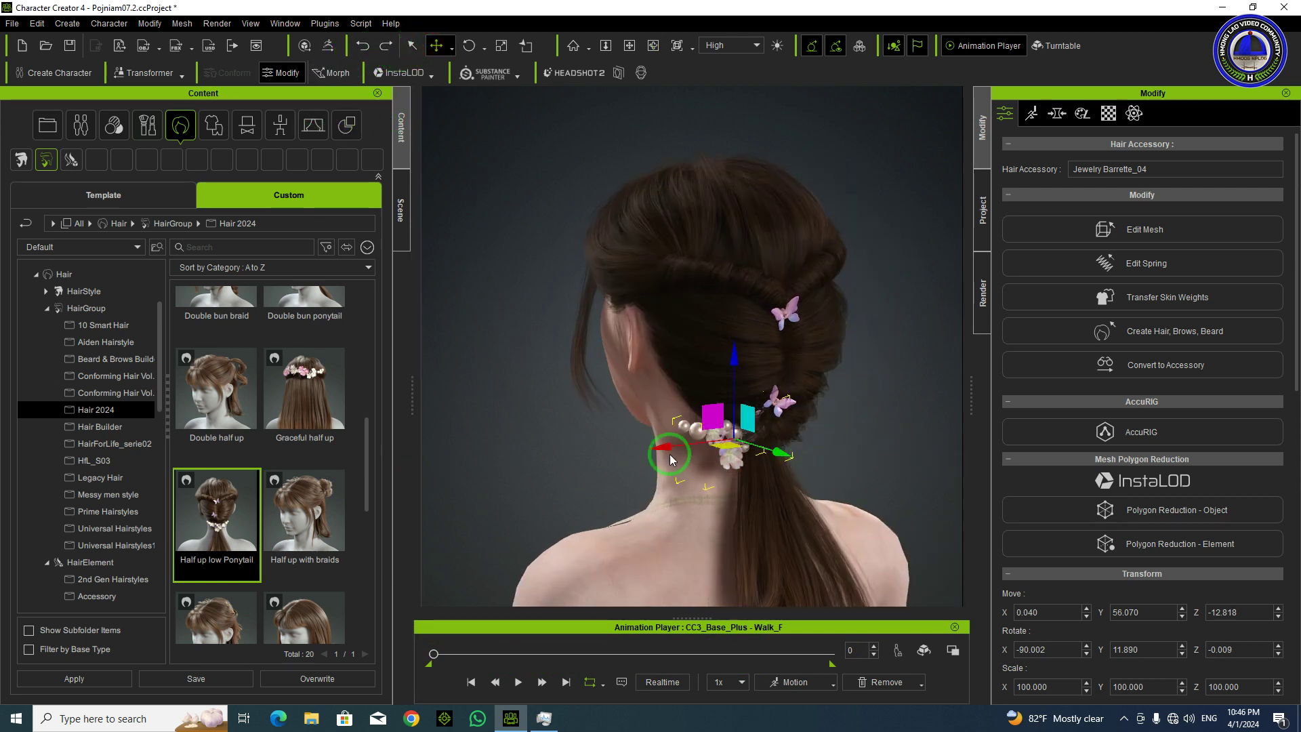
pyautogui.moveTo(659, 448); pyautogui.dragTo(688, 439)
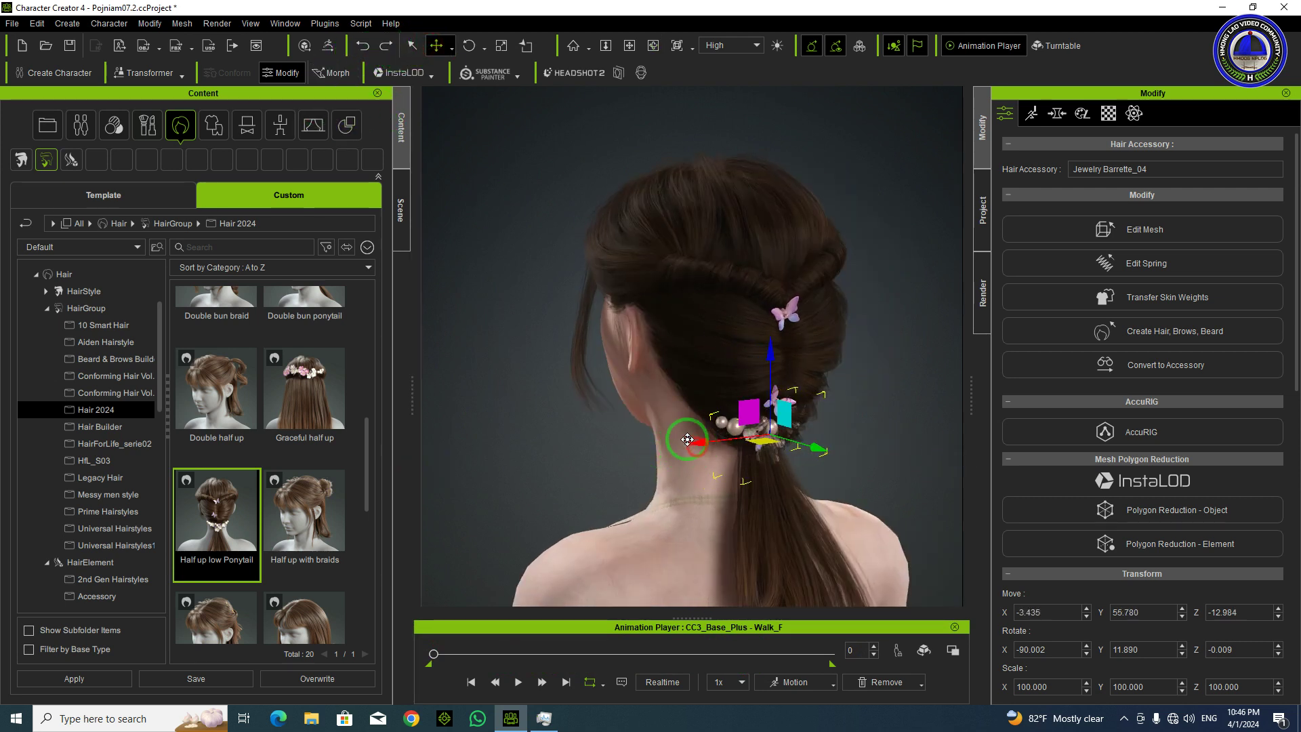
# - Shift the barrette backward to about Z -13.7 and check its fit from several sides of the head
pyautogui.click(650, 46)
pyautogui.moveTo(789, 314); pyautogui.dragTo(859, 311)
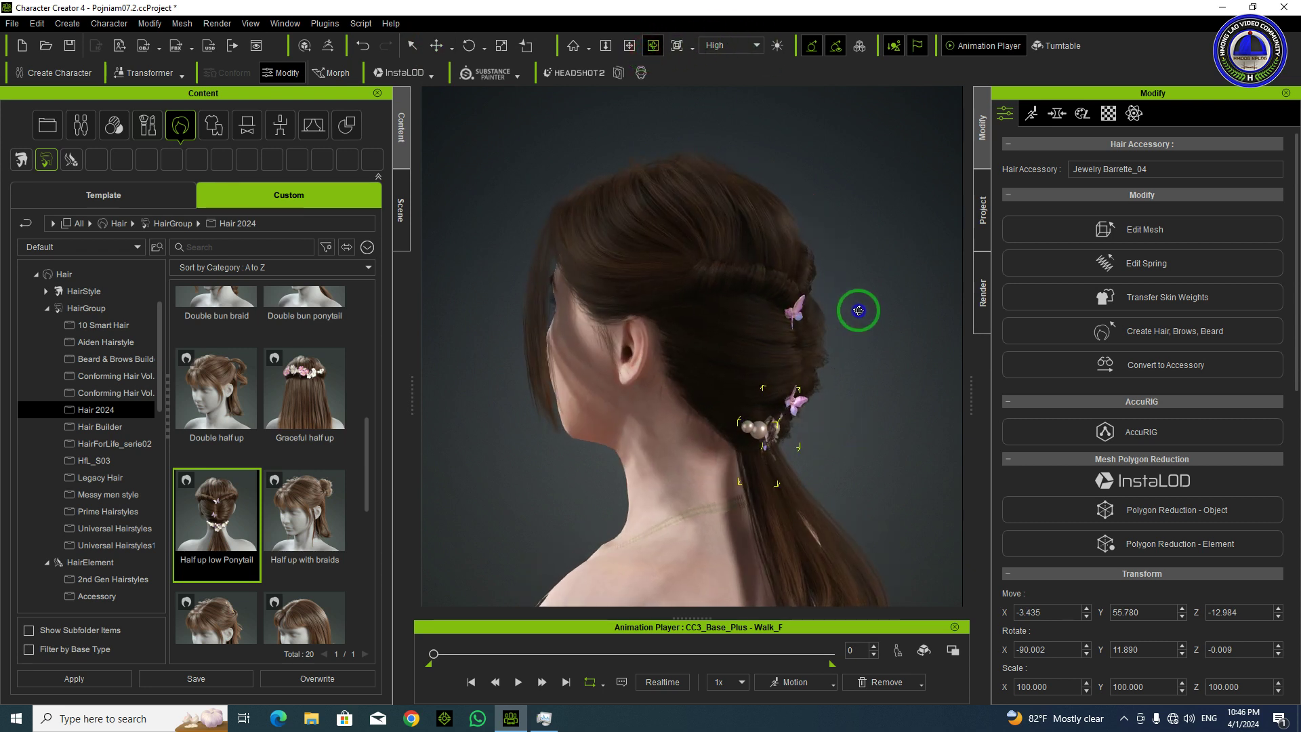
pyautogui.click(437, 48)
pyautogui.moveTo(843, 444); pyautogui.dragTo(852, 444)
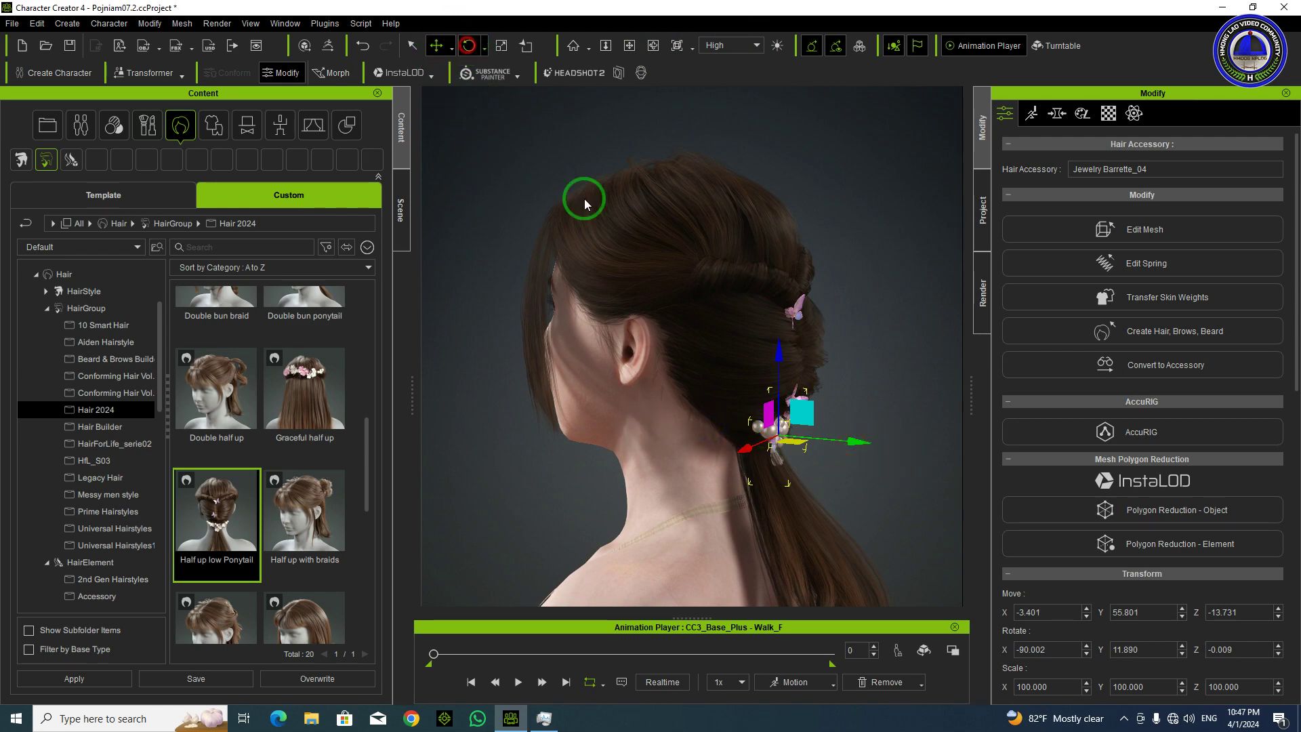
pyautogui.press('e')
pyautogui.click(653, 46)
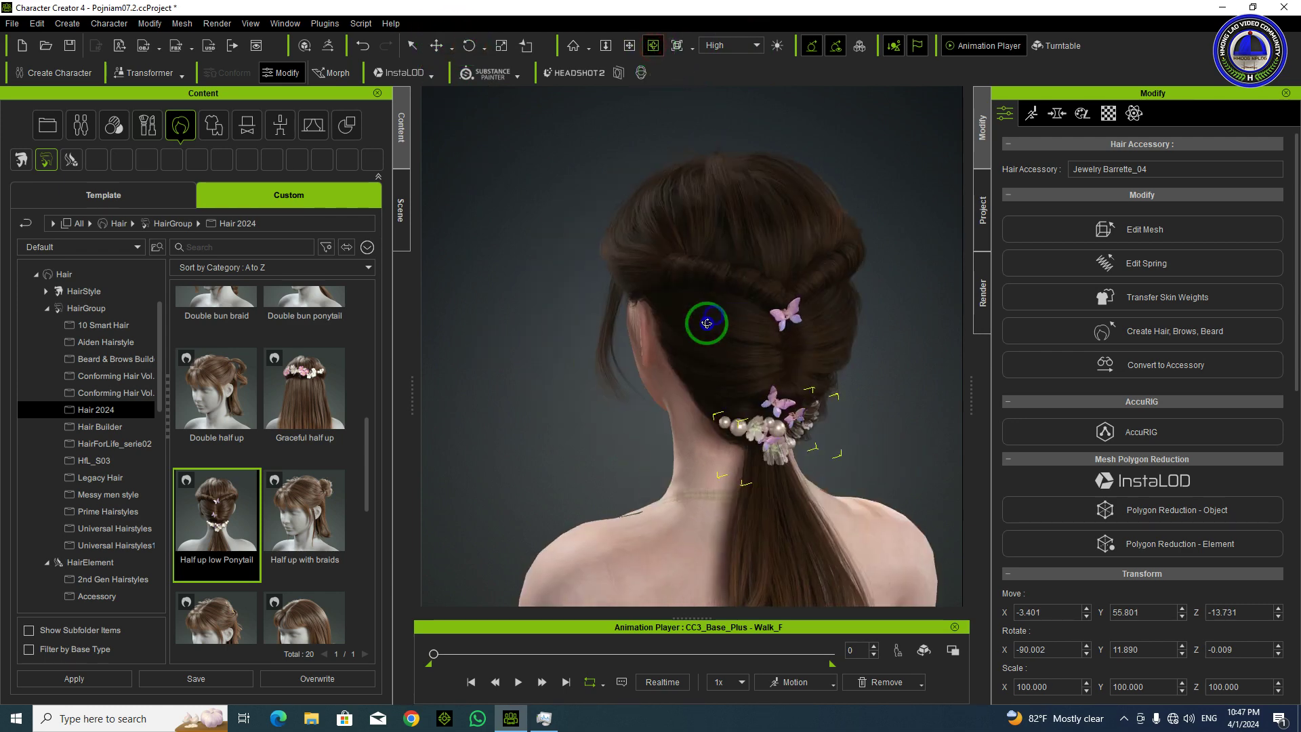
pyautogui.moveTo(706, 319); pyautogui.dragTo(626, 350)
pyautogui.moveTo(732, 342); pyautogui.dragTo(706, 348)
pyautogui.scroll(-5, 734, 335)
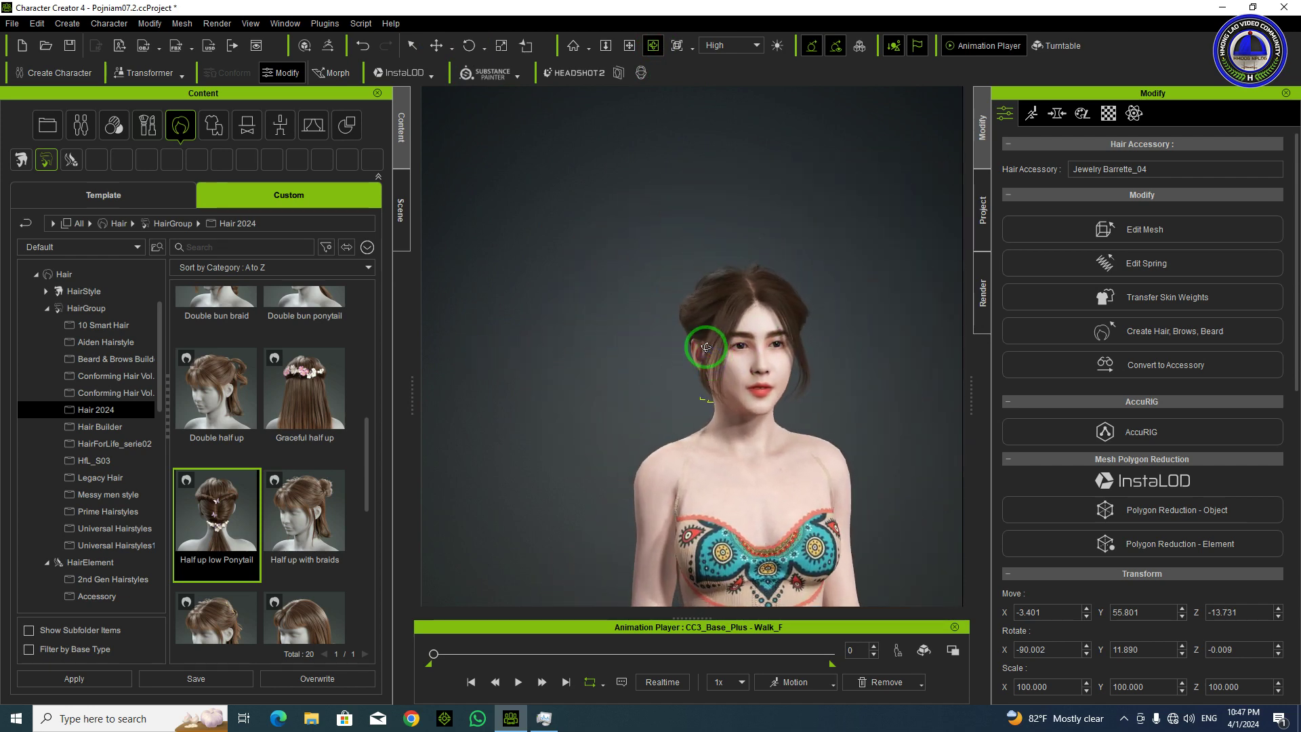
# - Look through the hairstyle presets in the Hair 2024 folder of HairGroup
pyautogui.click(118, 411)
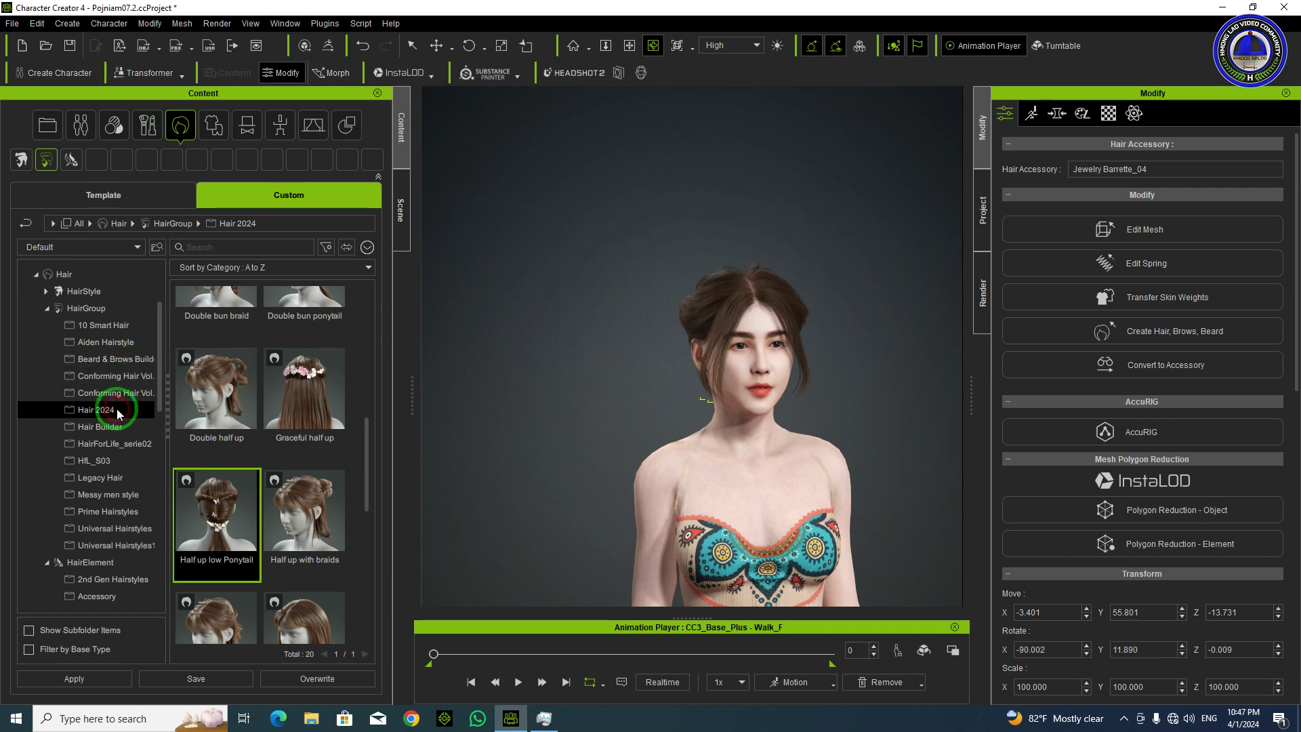
pyautogui.moveTo(366, 466); pyautogui.dragTo(367, 411)
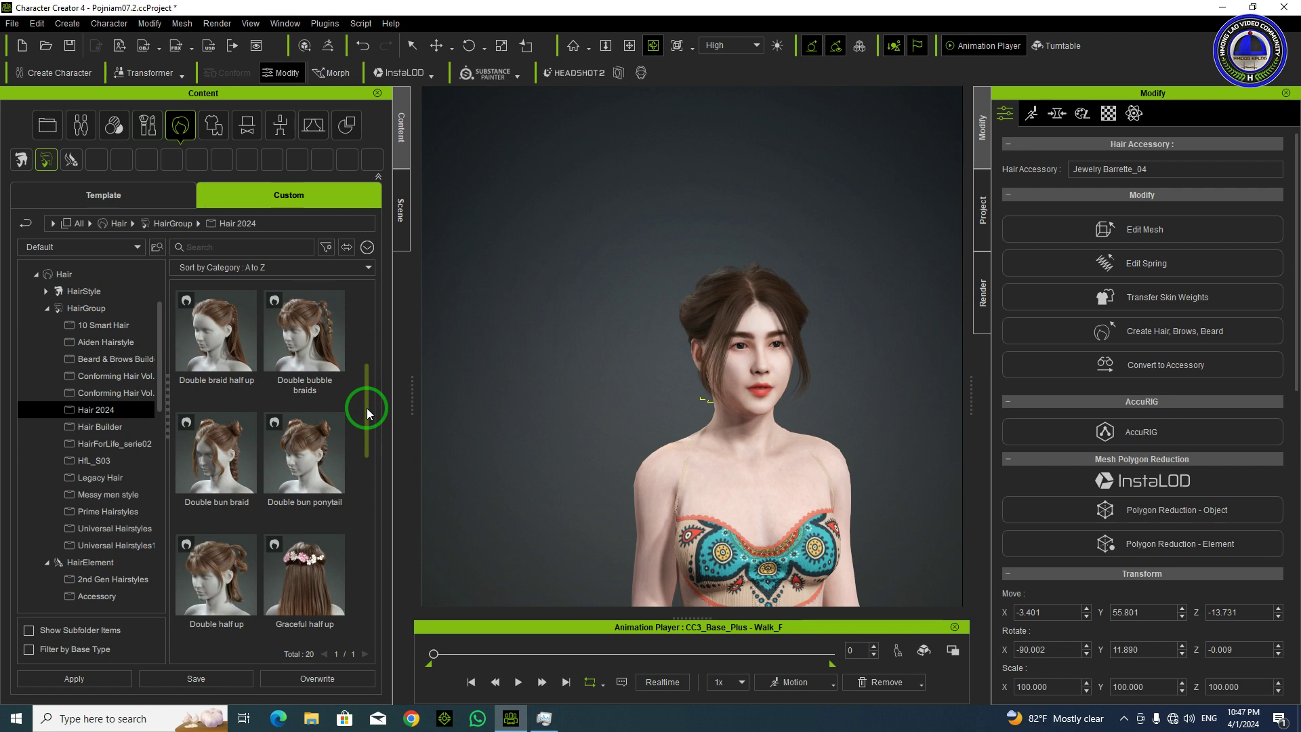
pyautogui.moveTo(367, 407); pyautogui.dragTo(370, 349)
pyautogui.scroll(-4, 105, 518)
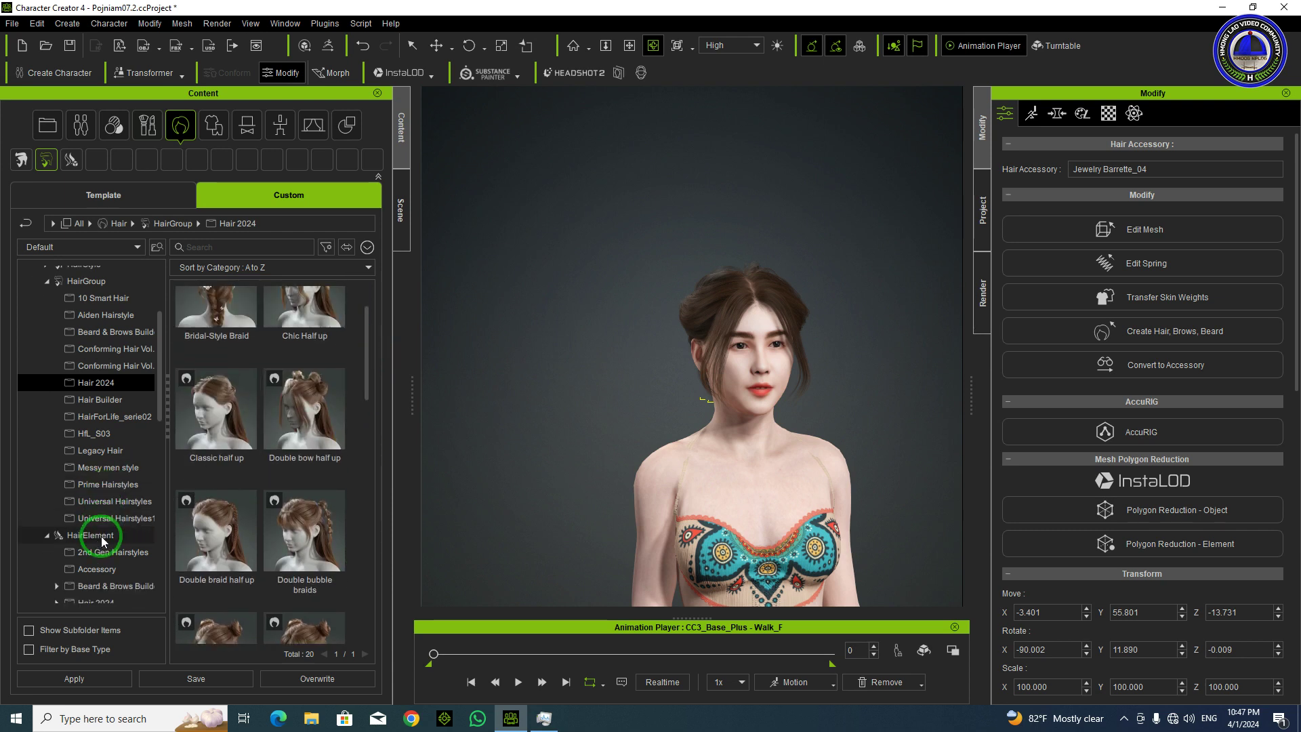
# - Expand Hair 2024 under HairElement and examine its Bangs, Base, Bonus_Accessory and Rear pieces
pyautogui.click(112, 509)
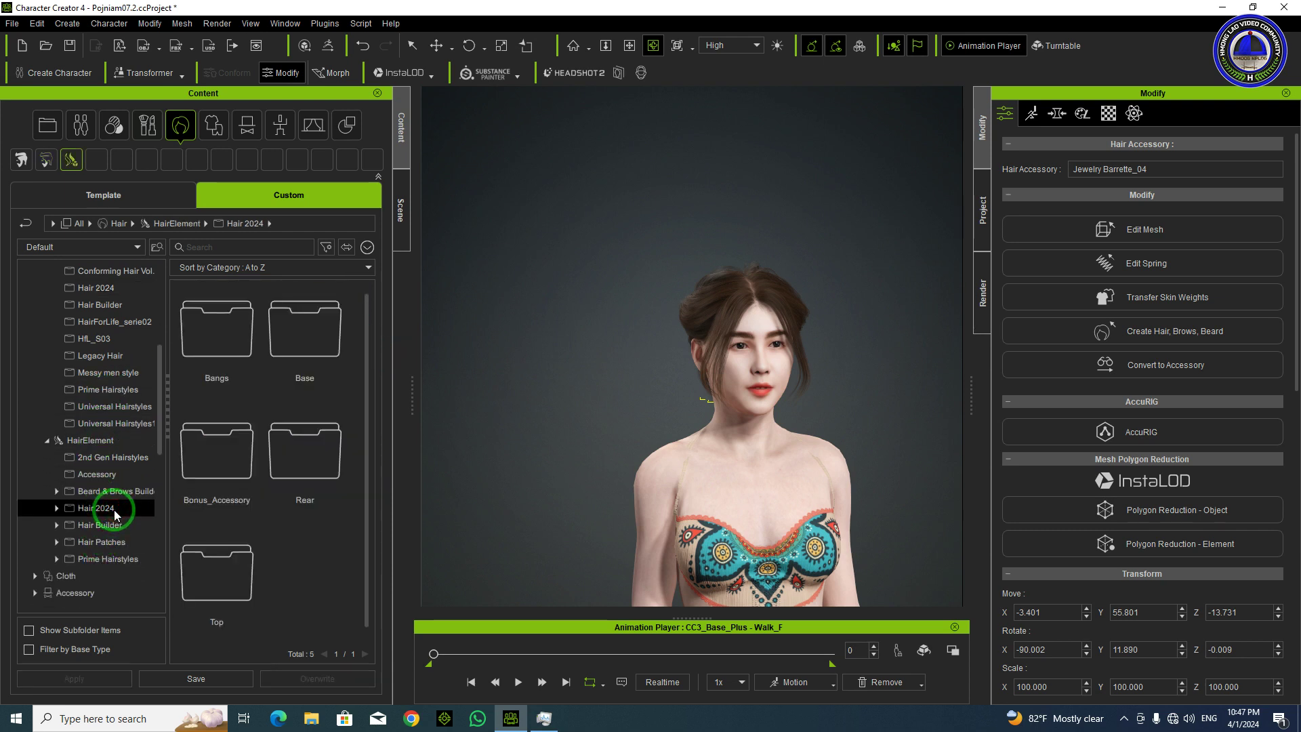
pyautogui.click(57, 508)
pyautogui.click(93, 525)
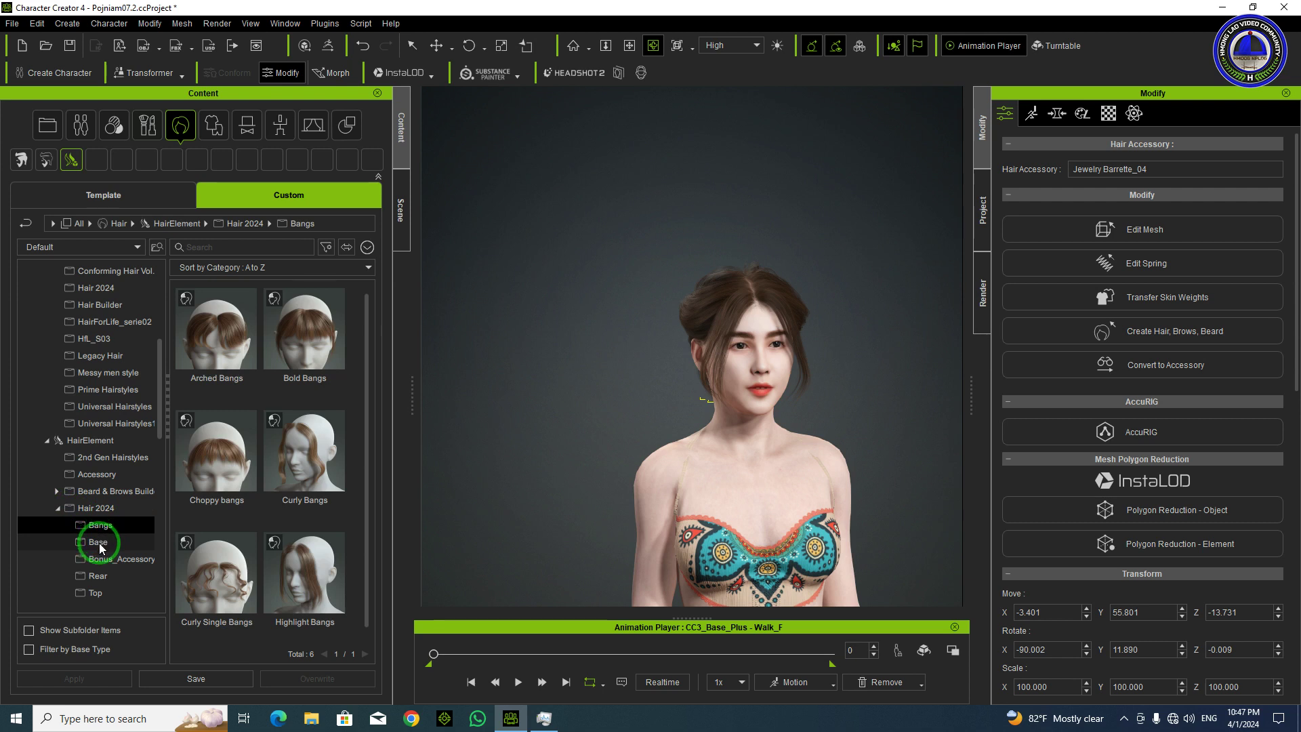
pyautogui.click(98, 543)
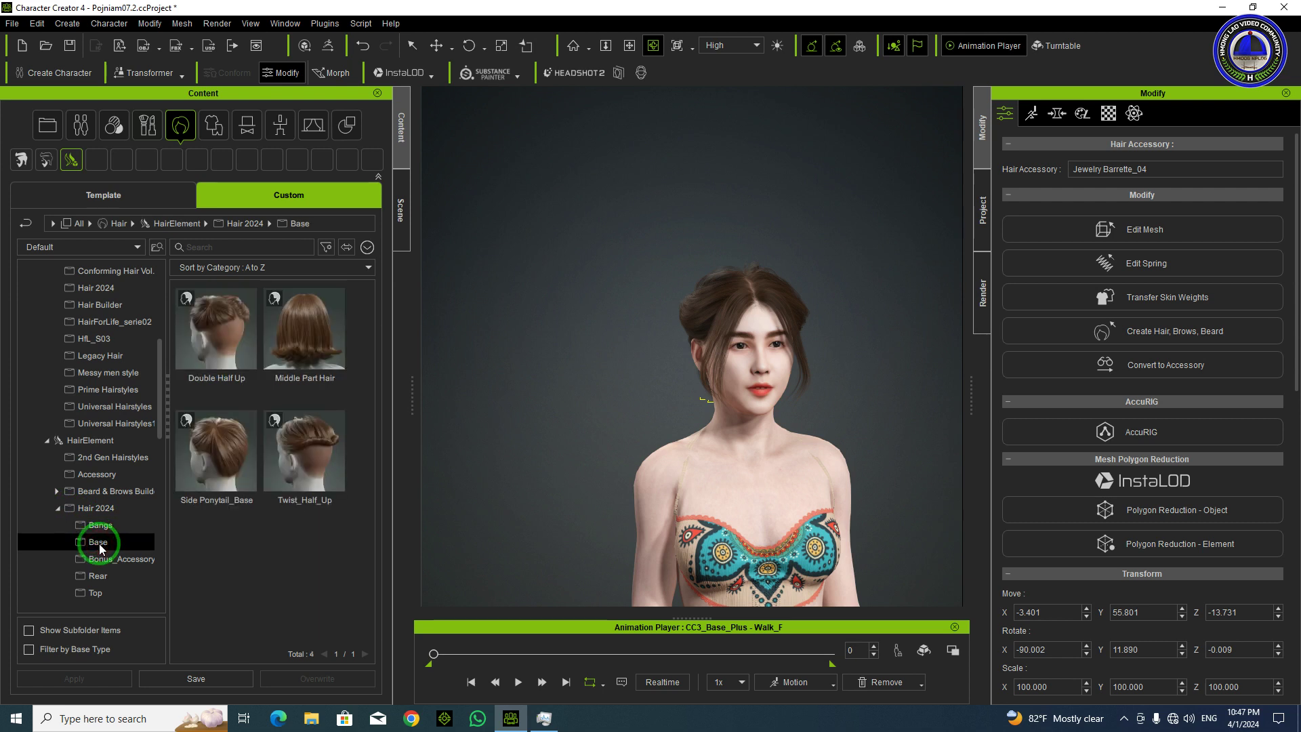
pyautogui.scroll(-2, 99, 545)
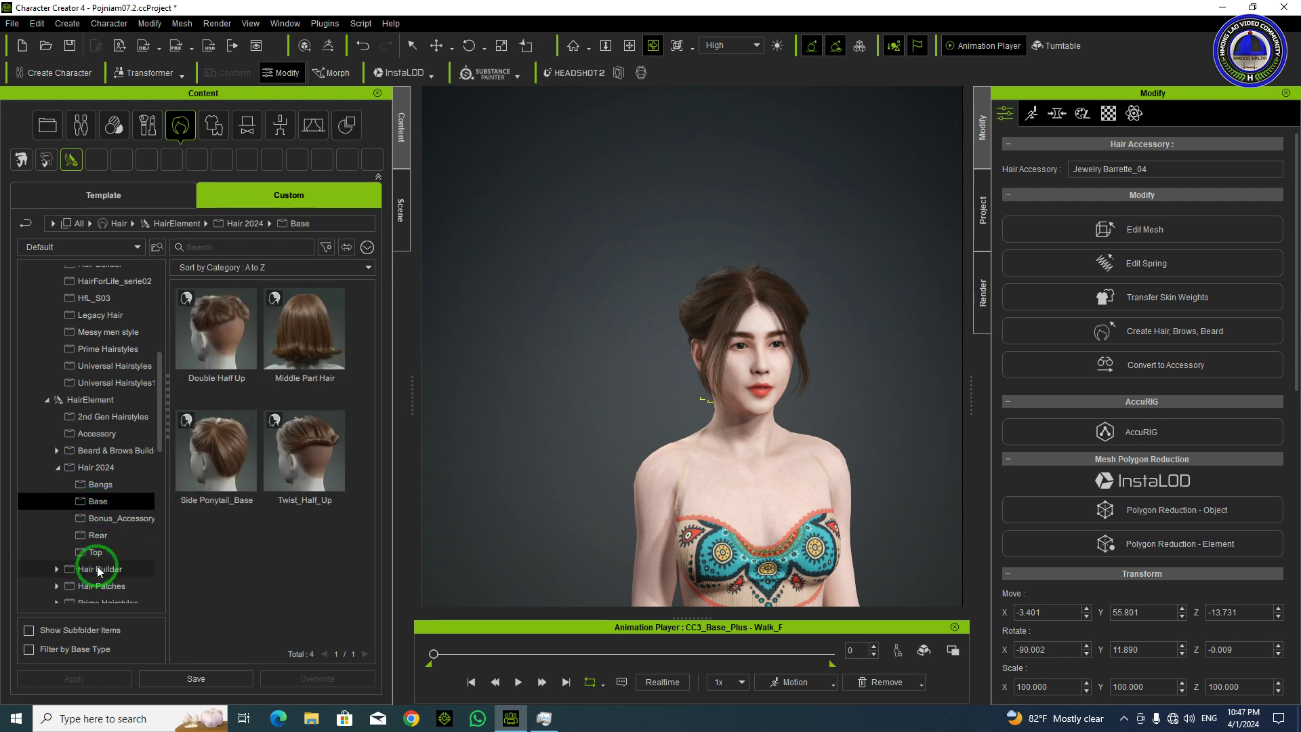
pyautogui.click(105, 519)
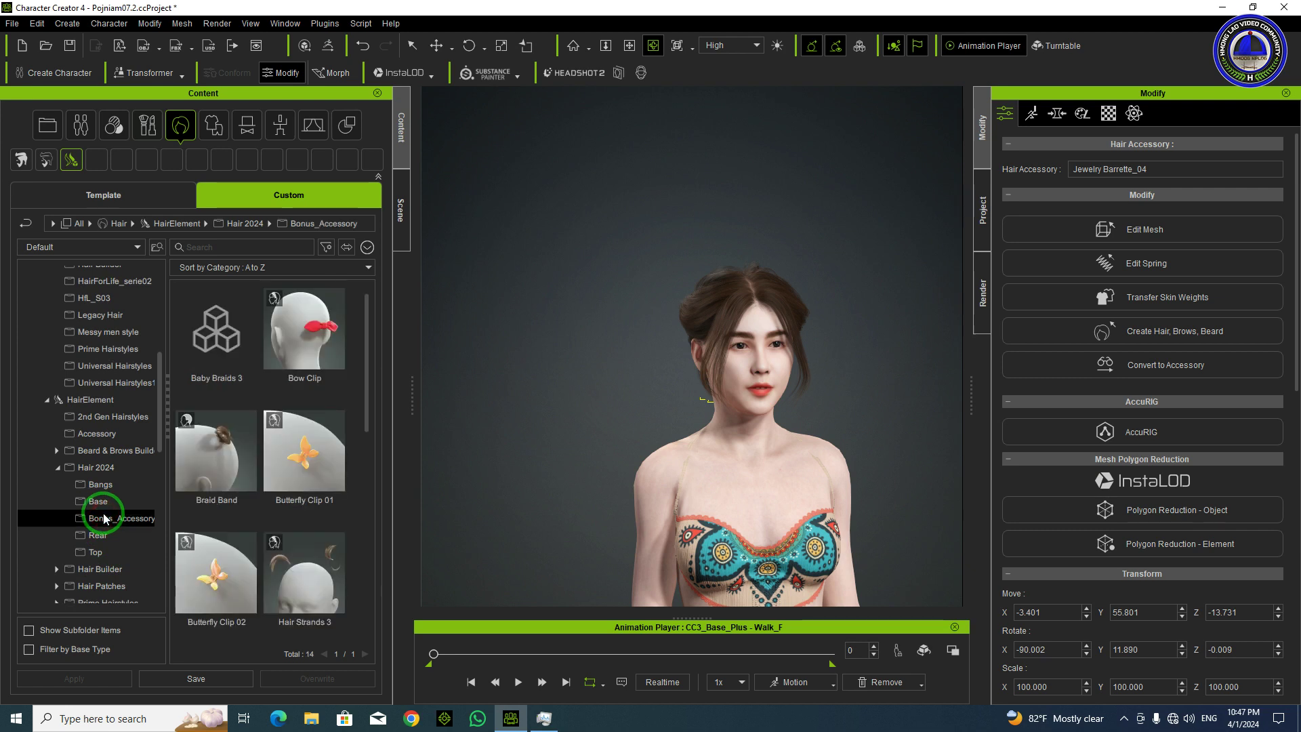
pyautogui.click(195, 489)
pyautogui.scroll(-3, 238, 449)
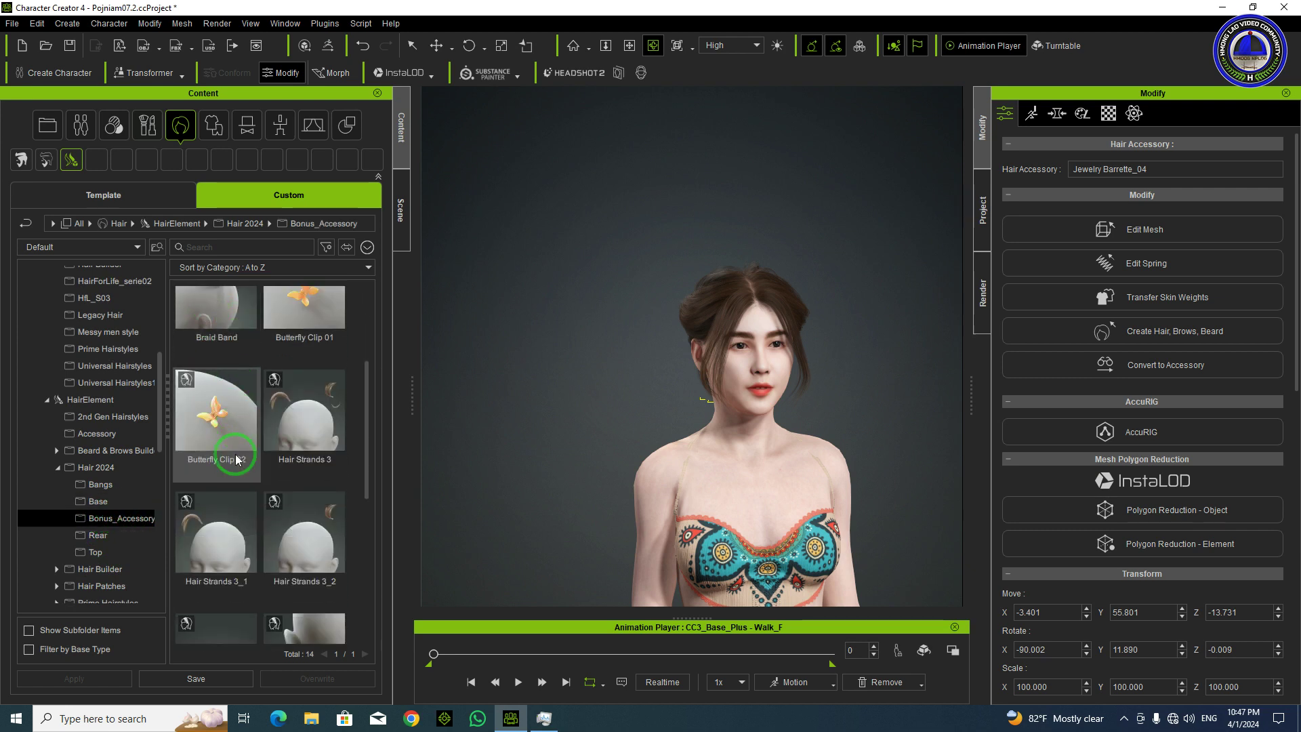
pyautogui.click(98, 536)
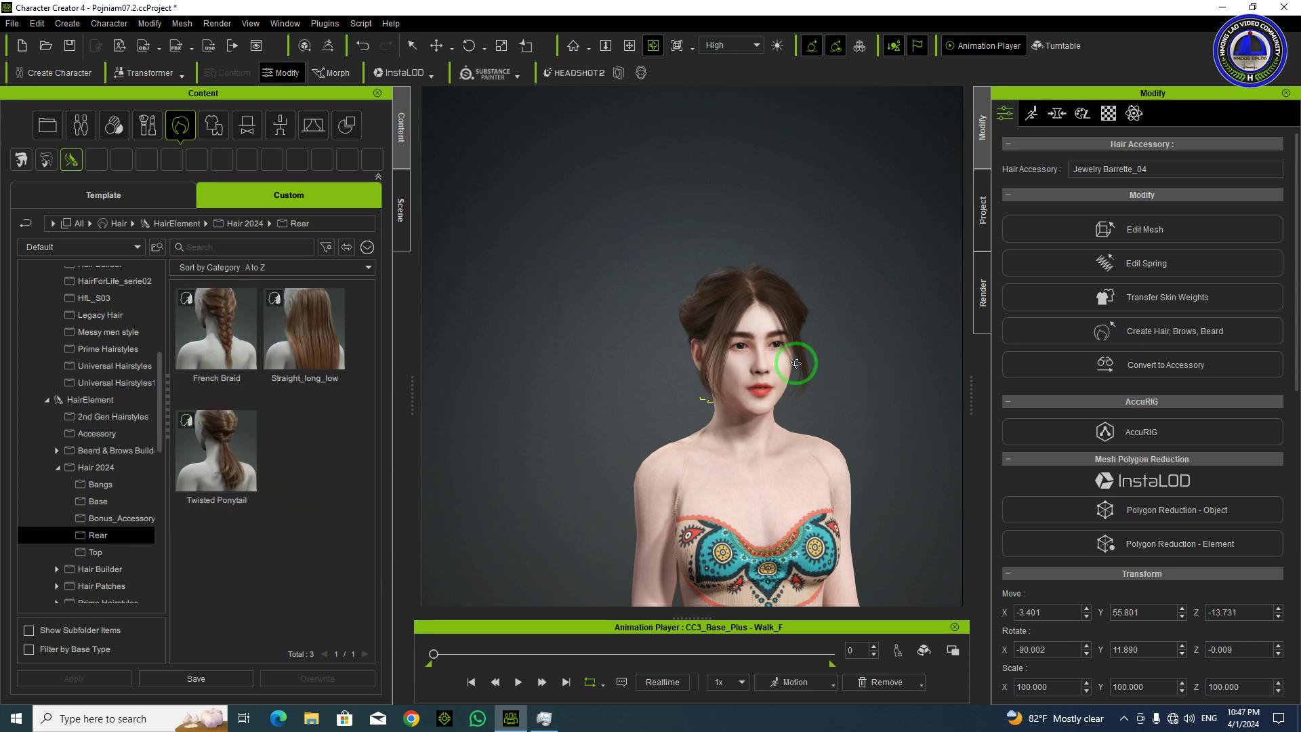
# - Delete all hair pieces and clips from Twist_Half_Up through Jewelry Barrette_04, keeping Female_Brow
pyautogui.click(401, 210)
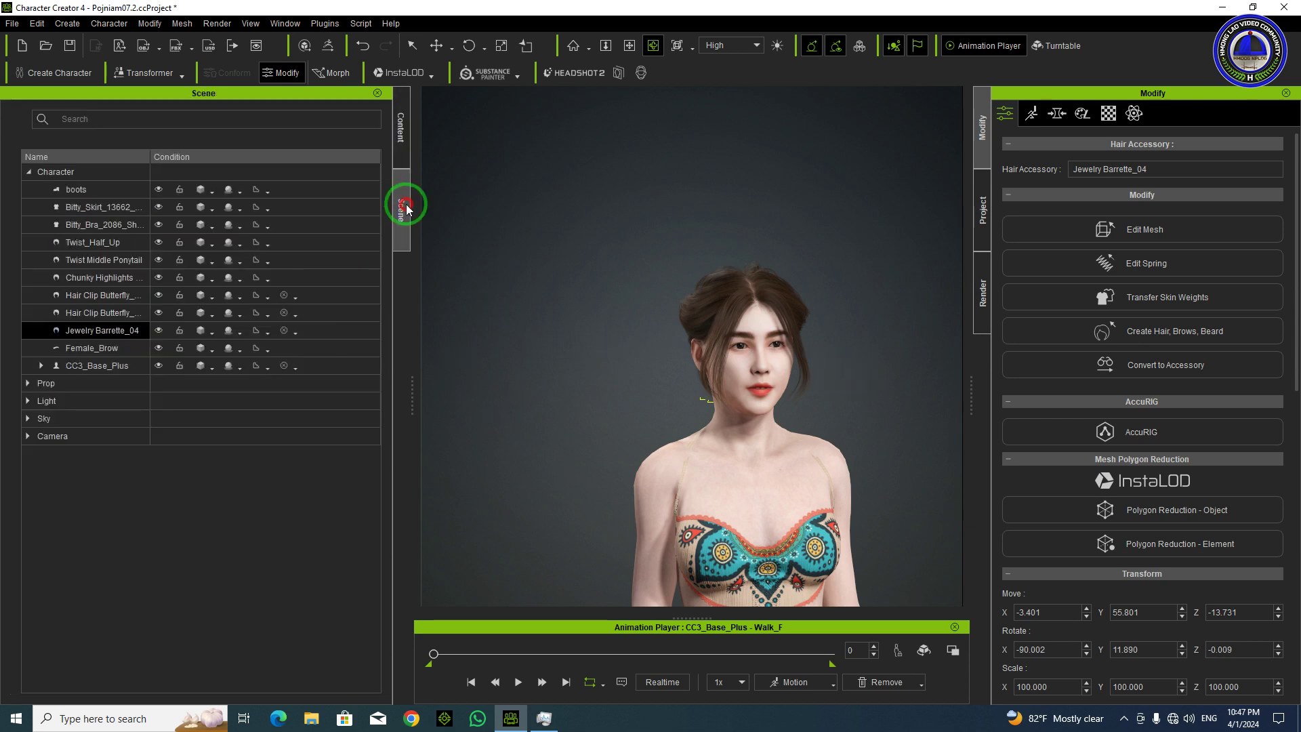
pyautogui.keyDown('ctrl'); pyautogui.click(93, 244); pyautogui.keyUp('ctrl')
pyautogui.click(81, 347)
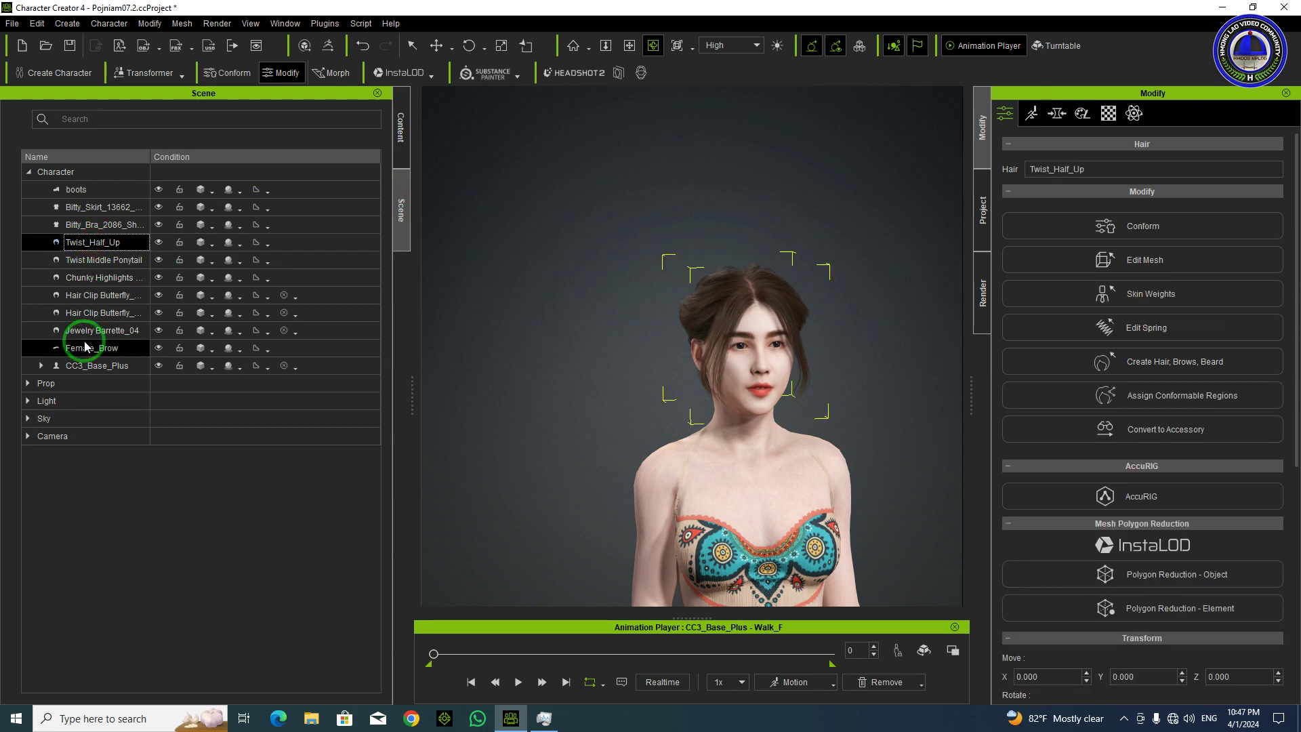
pyautogui.keyDown('shift'); pyautogui.click(93, 331); pyautogui.keyUp('shift')
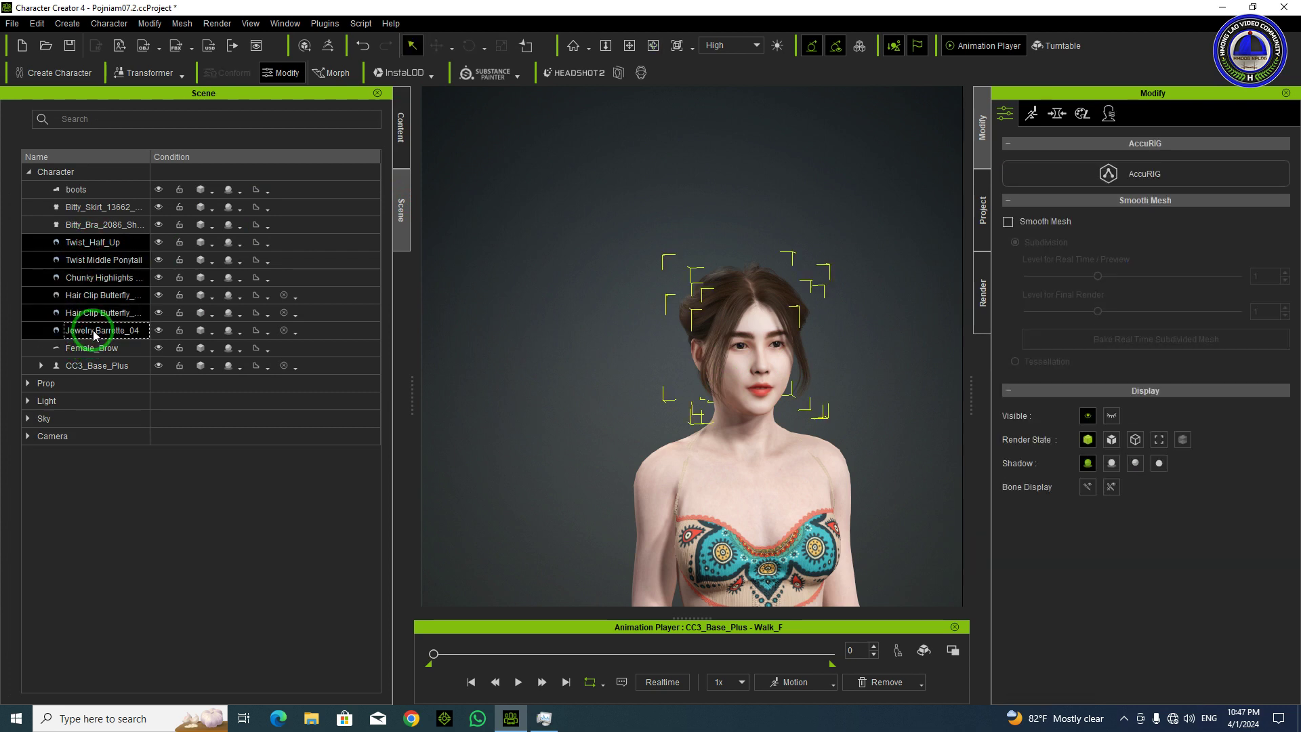
pyautogui.press('Delete')
# - Apply the French Braid rear hair element to the bald character and inspect it from the side
pyautogui.click(401, 127)
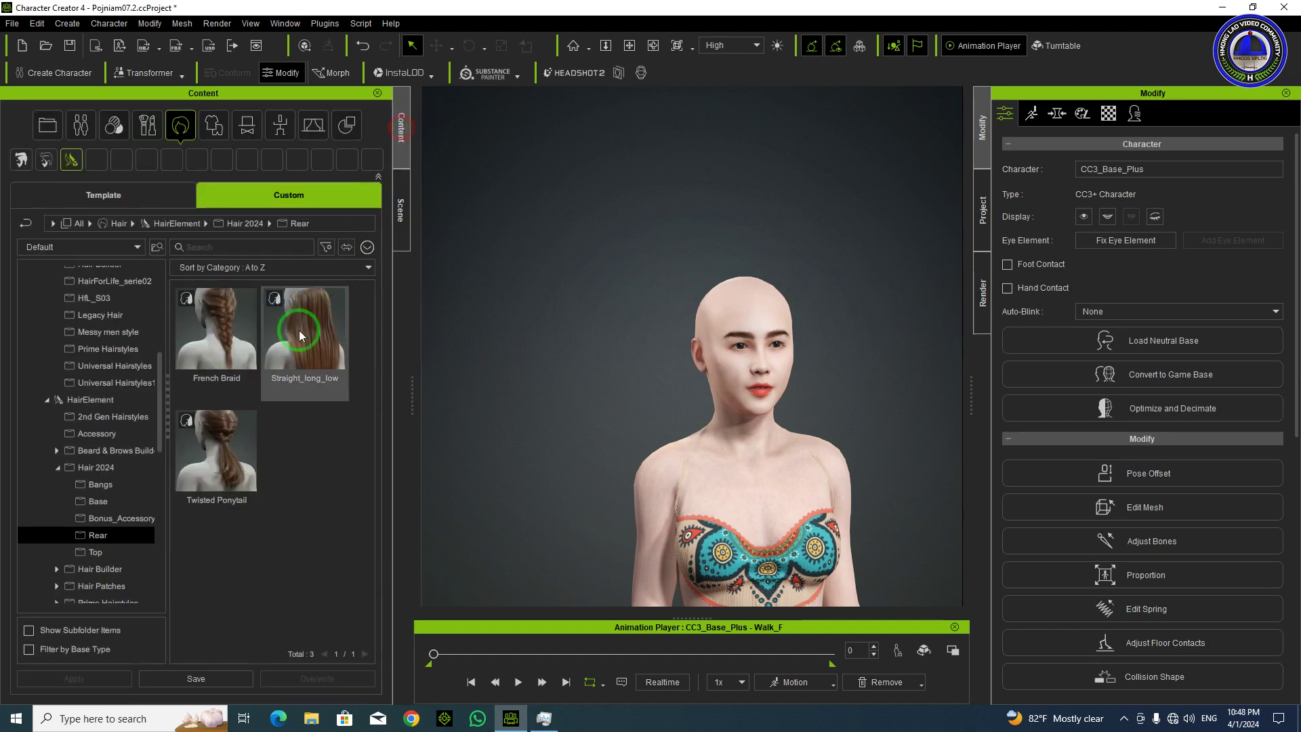
pyautogui.doubleClick(222, 337)
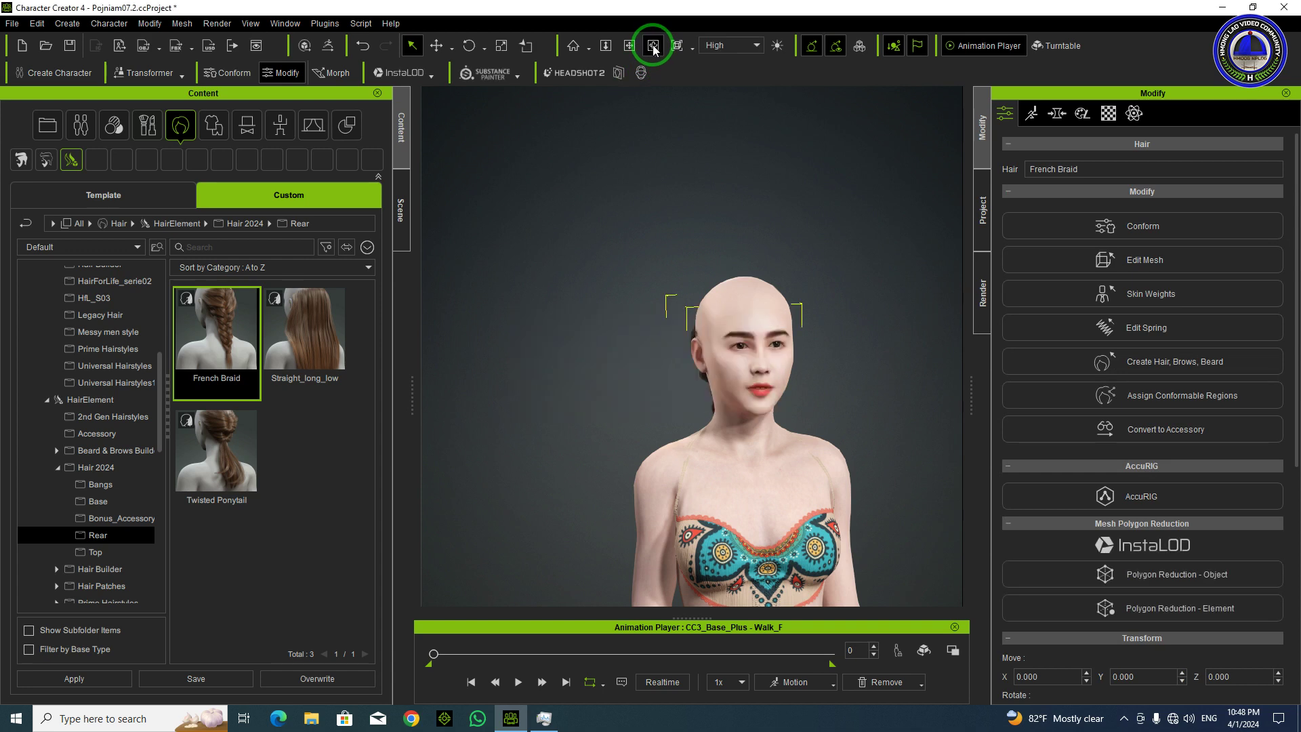
pyautogui.moveTo(694, 292); pyautogui.dragTo(404, 311)
pyautogui.moveTo(667, 343); pyautogui.dragTo(427, 322)
pyautogui.moveTo(759, 313)
pyautogui.mouseDown()
pyautogui.moveTo(633, 311)
pyautogui.moveTo(776, 320)
pyautogui.mouseUp()
pyautogui.moveTo(777, 320); pyautogui.dragTo(634, 558, button='right')
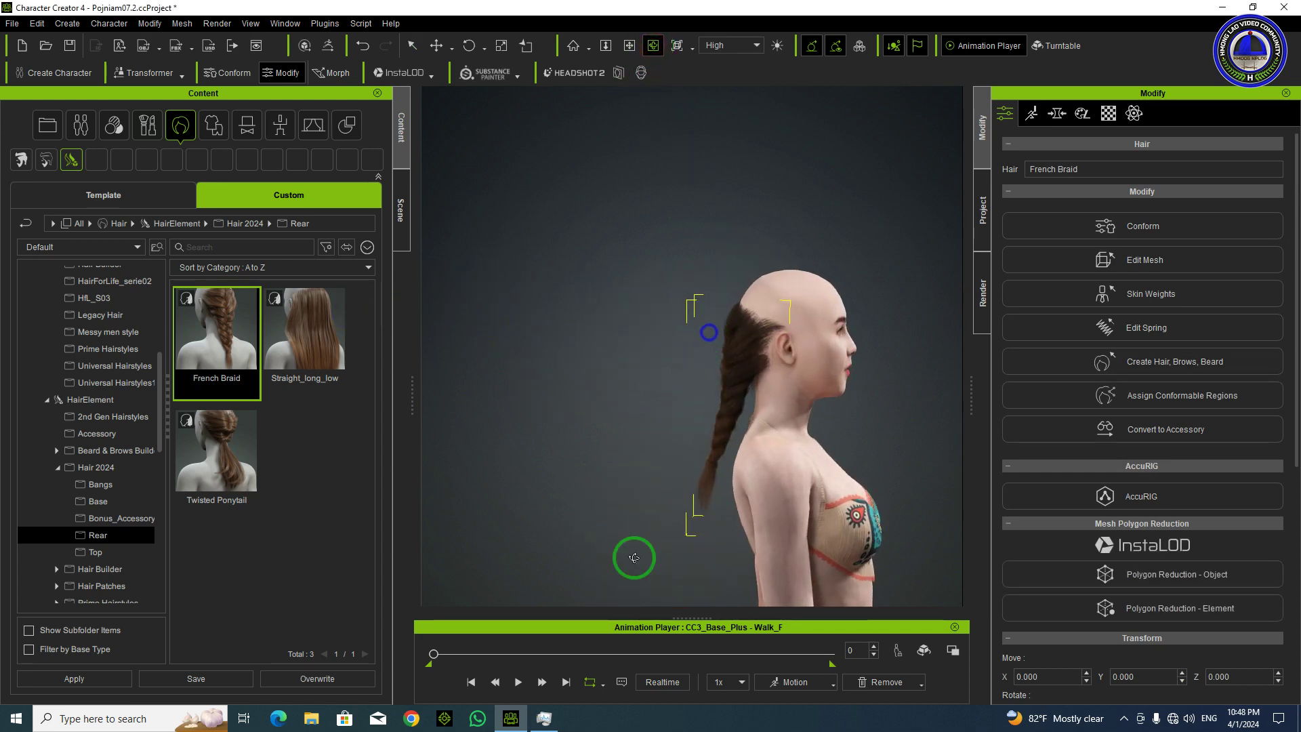
# - Play the walk animation to examine the braid's motion, return to the first frame, and view the braid up close from behind
pyautogui.click(519, 681)
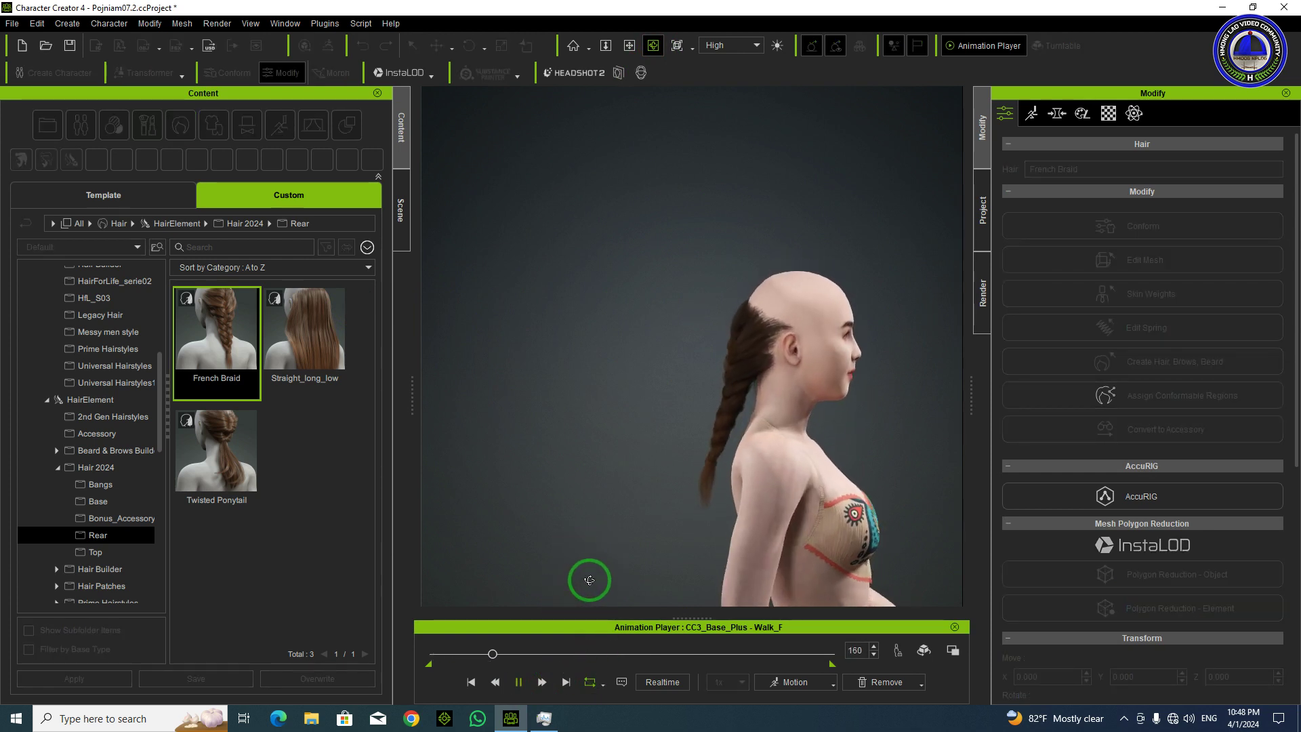
pyautogui.click(518, 682)
pyautogui.click(471, 681)
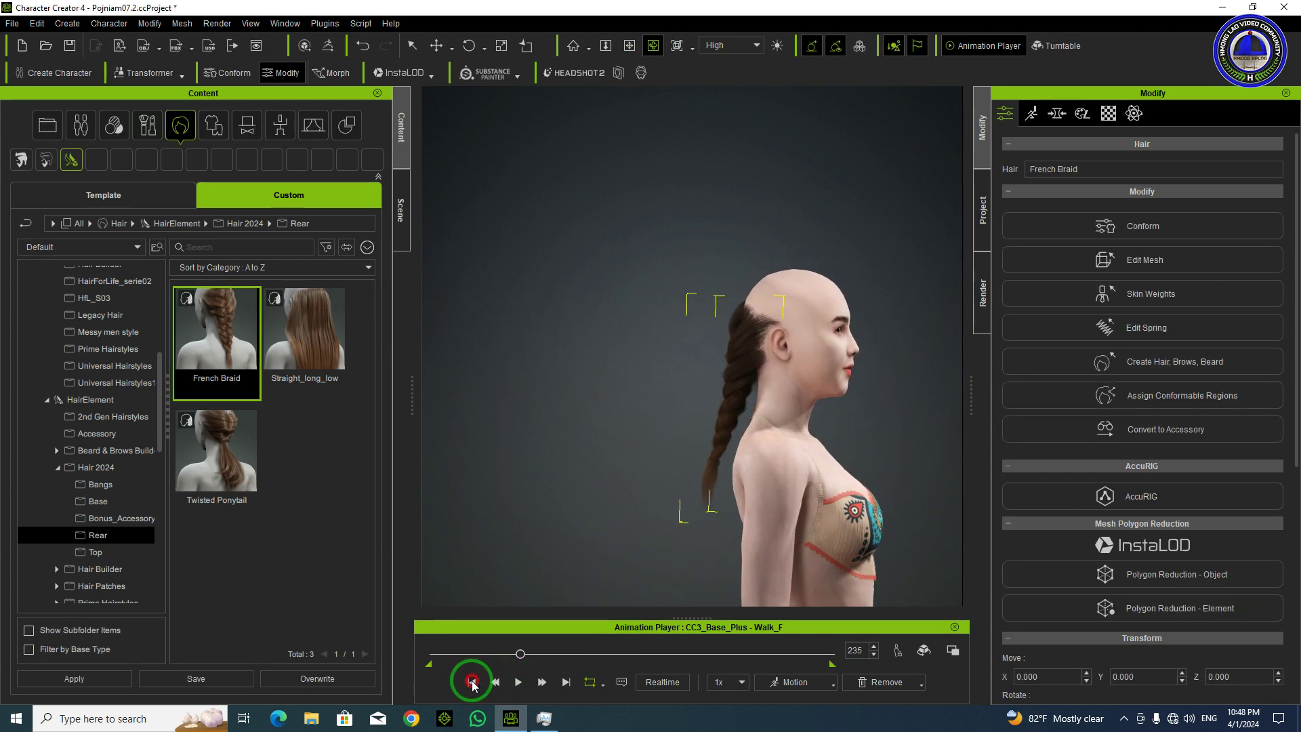
pyautogui.scroll(4, 726, 325)
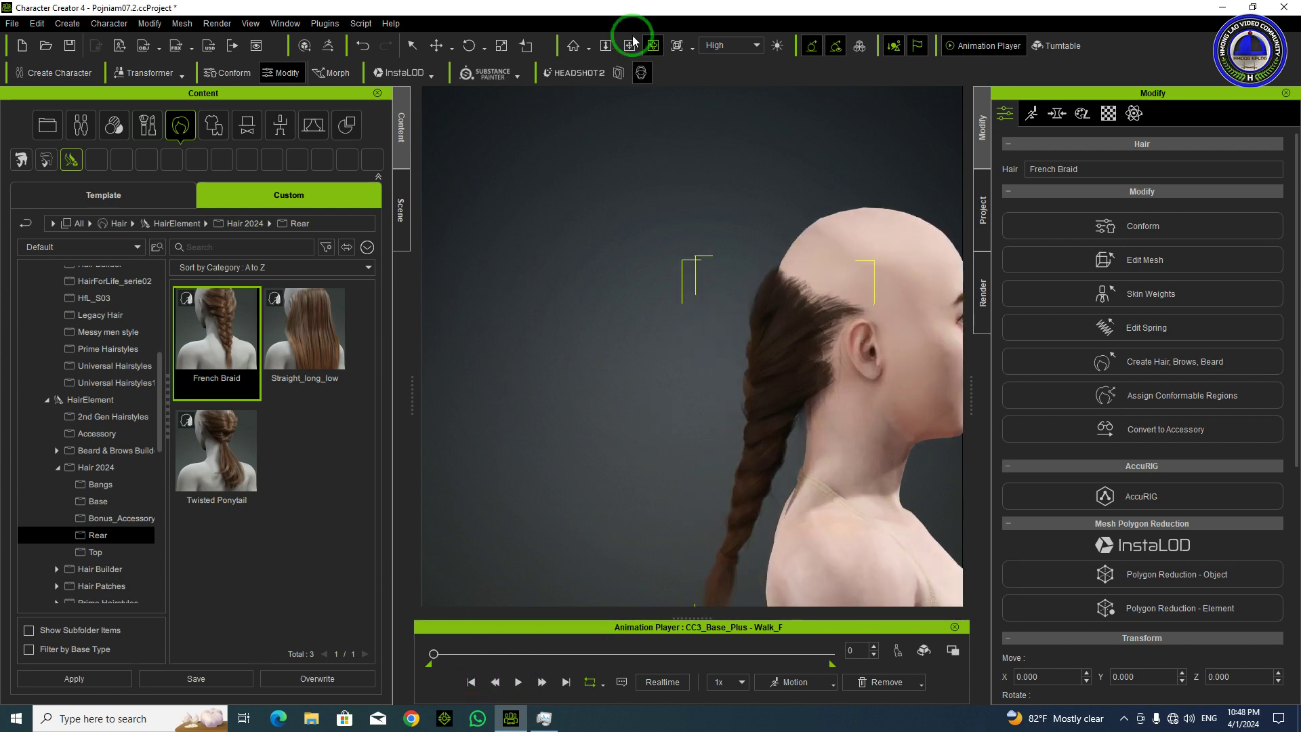
pyautogui.click(629, 45)
pyautogui.moveTo(734, 420)
pyautogui.mouseDown()
pyautogui.moveTo(560, 401)
pyautogui.moveTo(776, 388)
pyautogui.moveTo(581, 368)
pyautogui.moveTo(639, 409)
pyautogui.moveTo(616, 430)
pyautogui.moveTo(754, 410)
pyautogui.mouseUp()
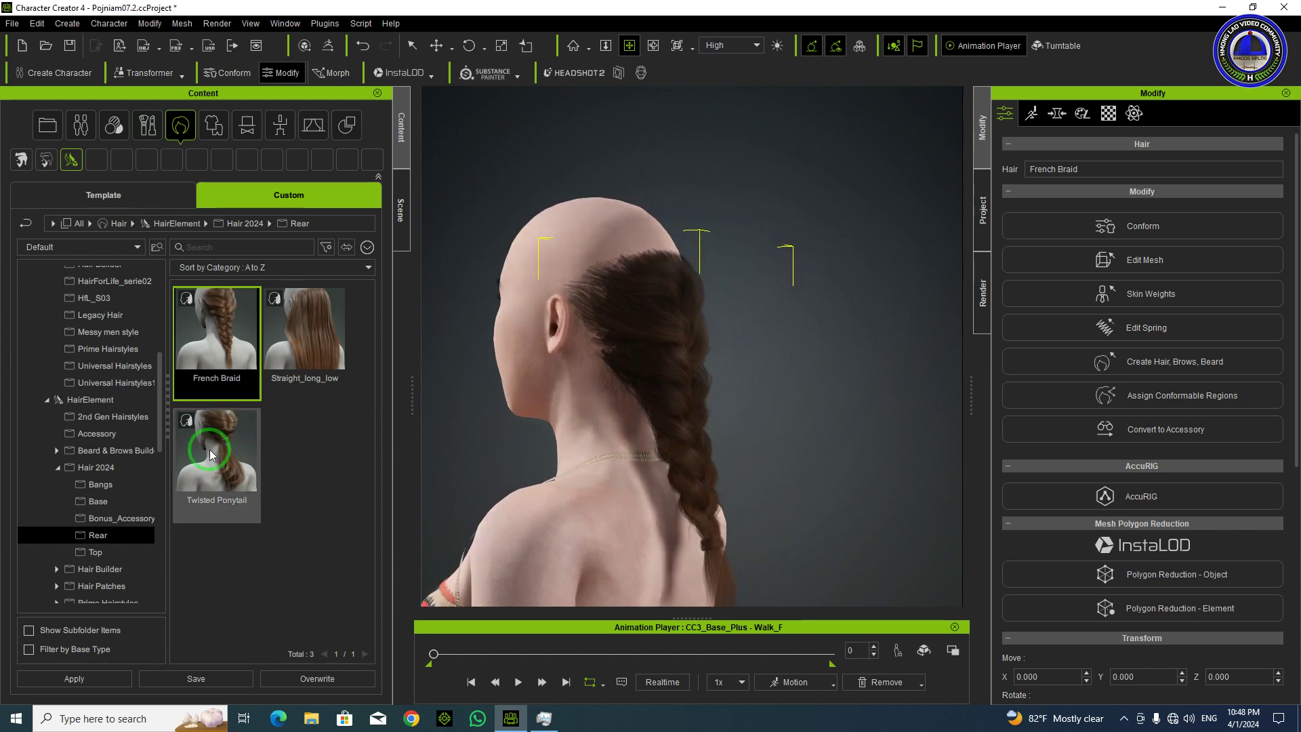
# - Look through the Top hair elements in the Hair 2024 folder
pyautogui.click(100, 550)
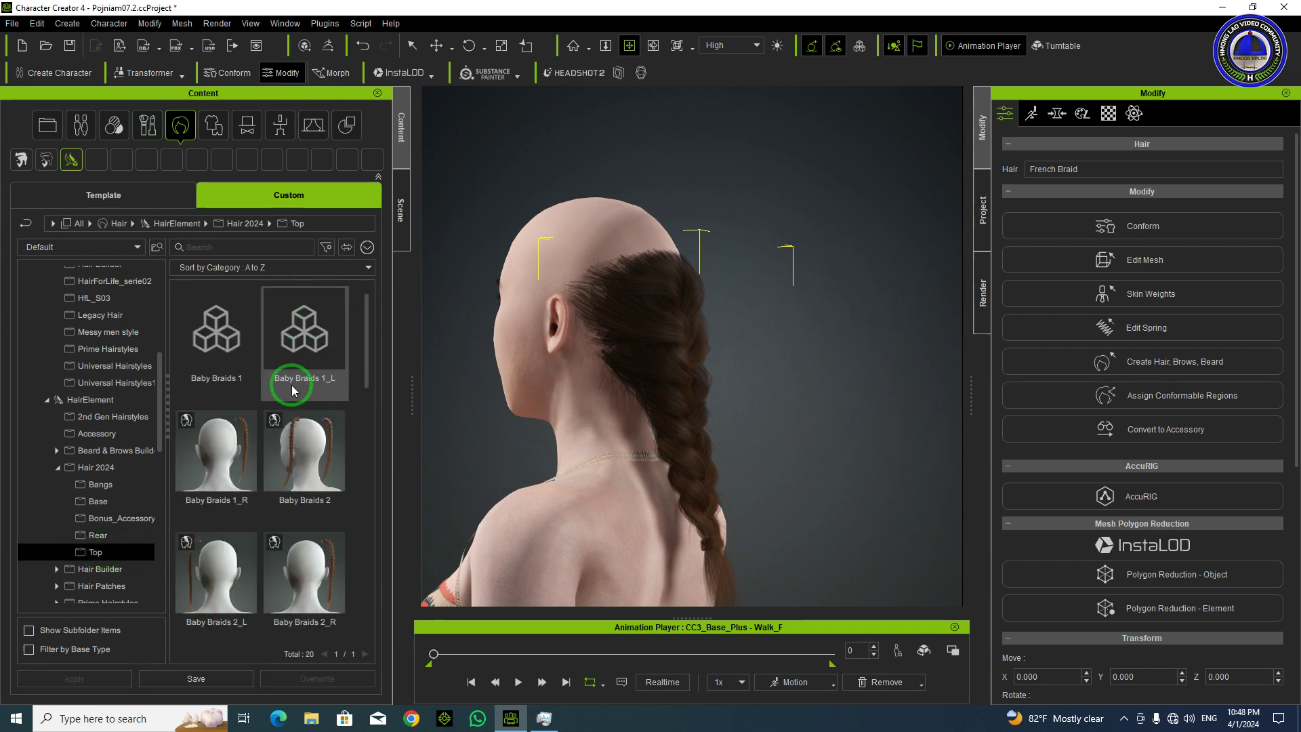
pyautogui.scroll(-5, 261, 420)
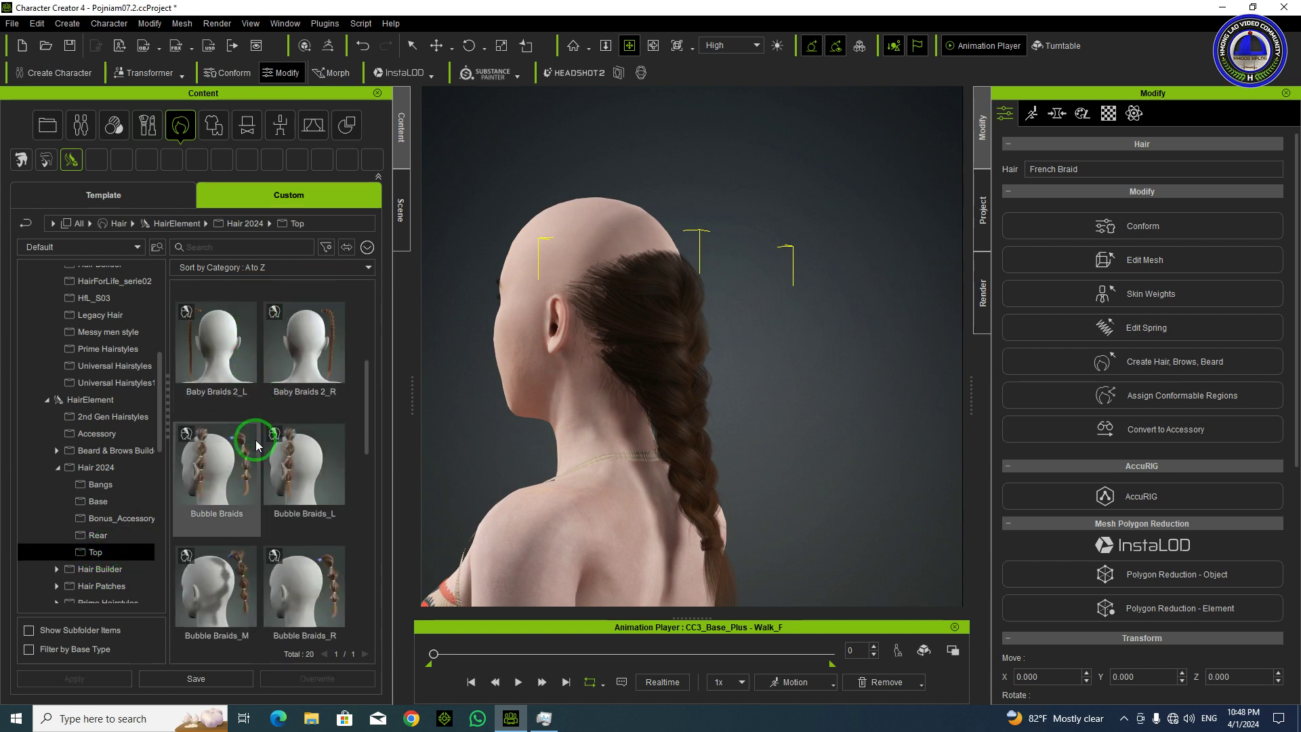
pyautogui.scroll(-6, 256, 443)
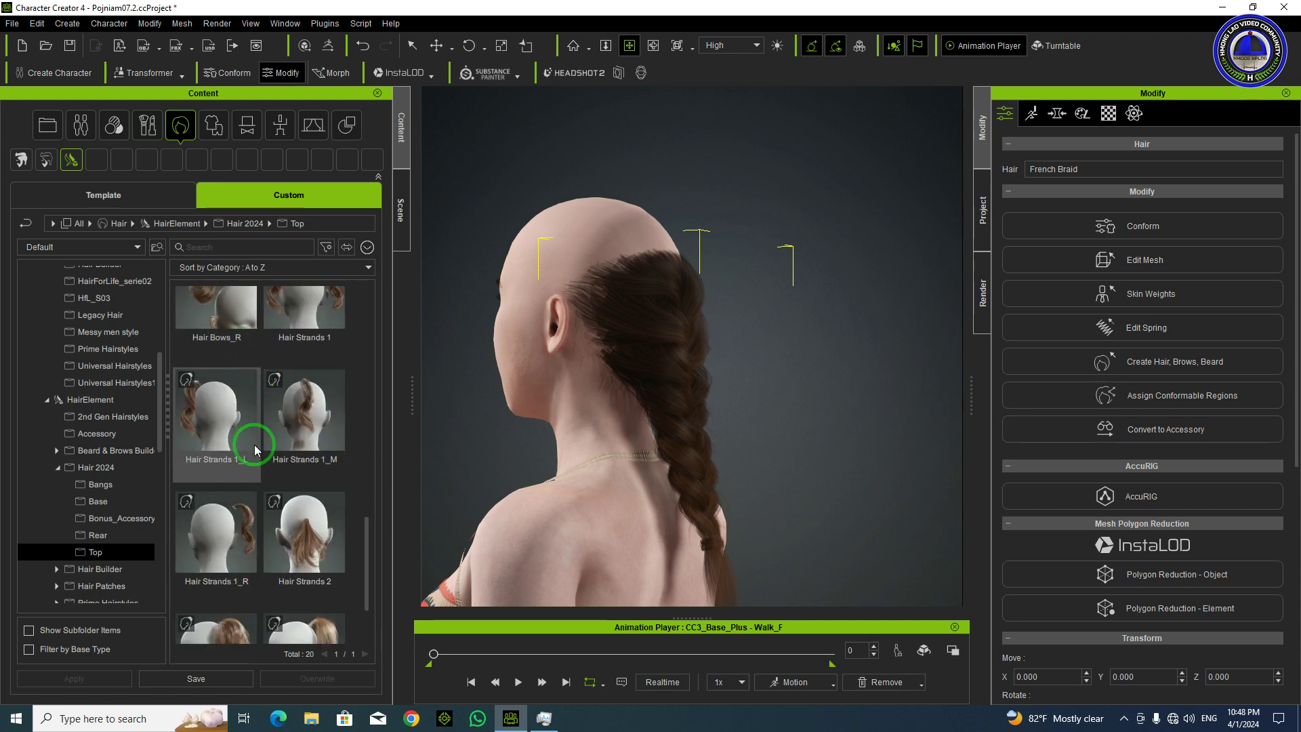
pyautogui.scroll(-1, 255, 446)
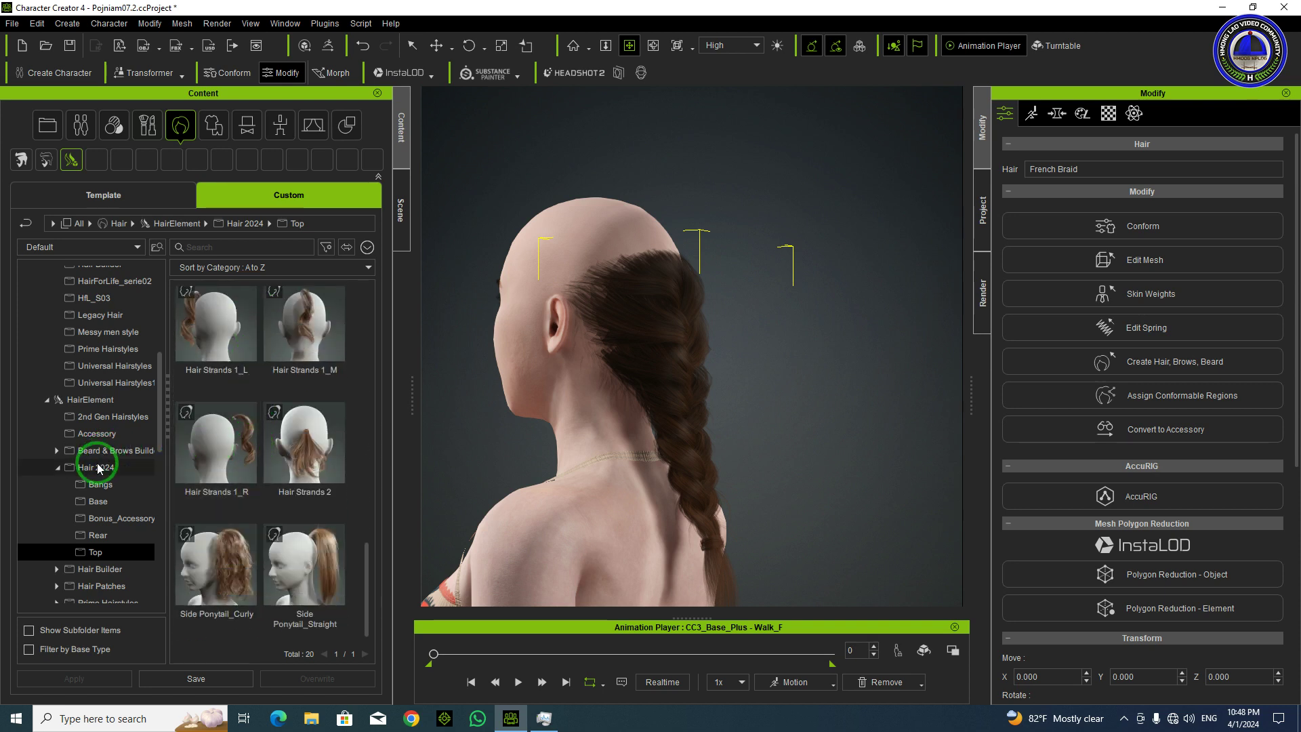
# - Add the Twist_Half_Up base hair over the French Braid and inspect it around the head
pyautogui.click(101, 501)
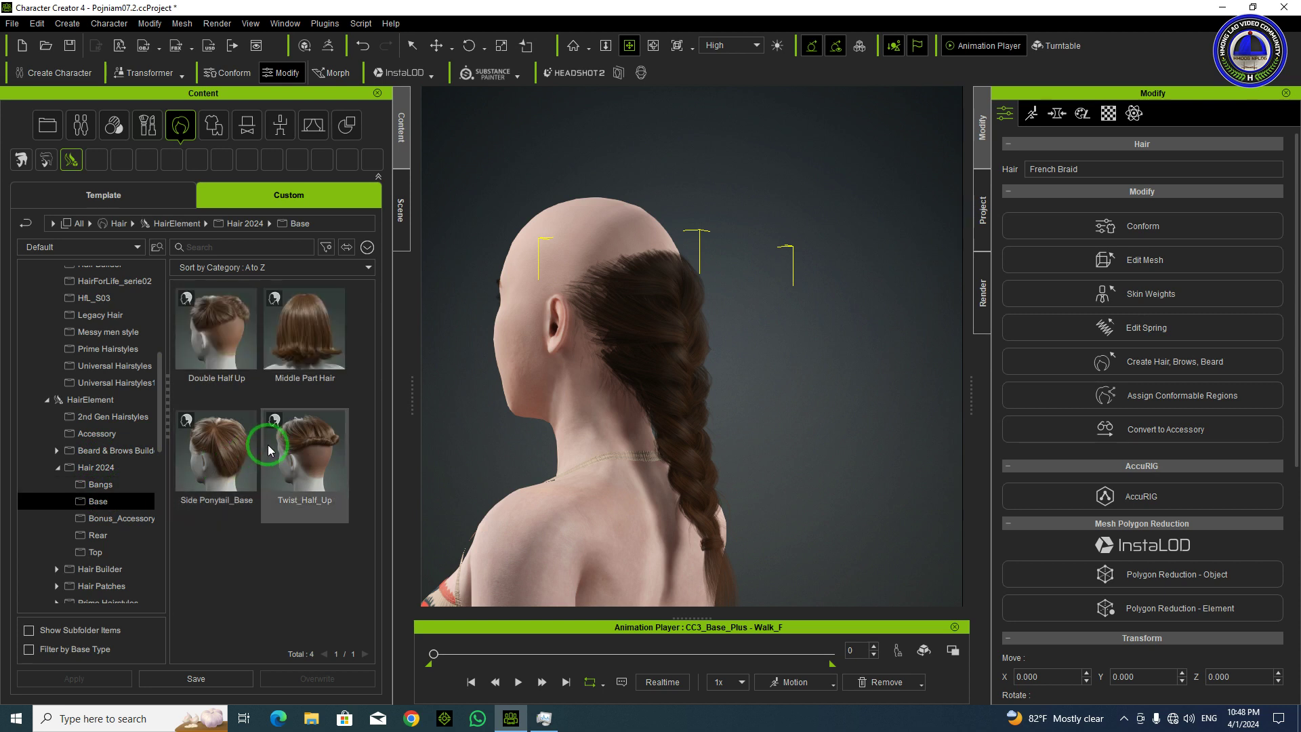
pyautogui.doubleClick(312, 442)
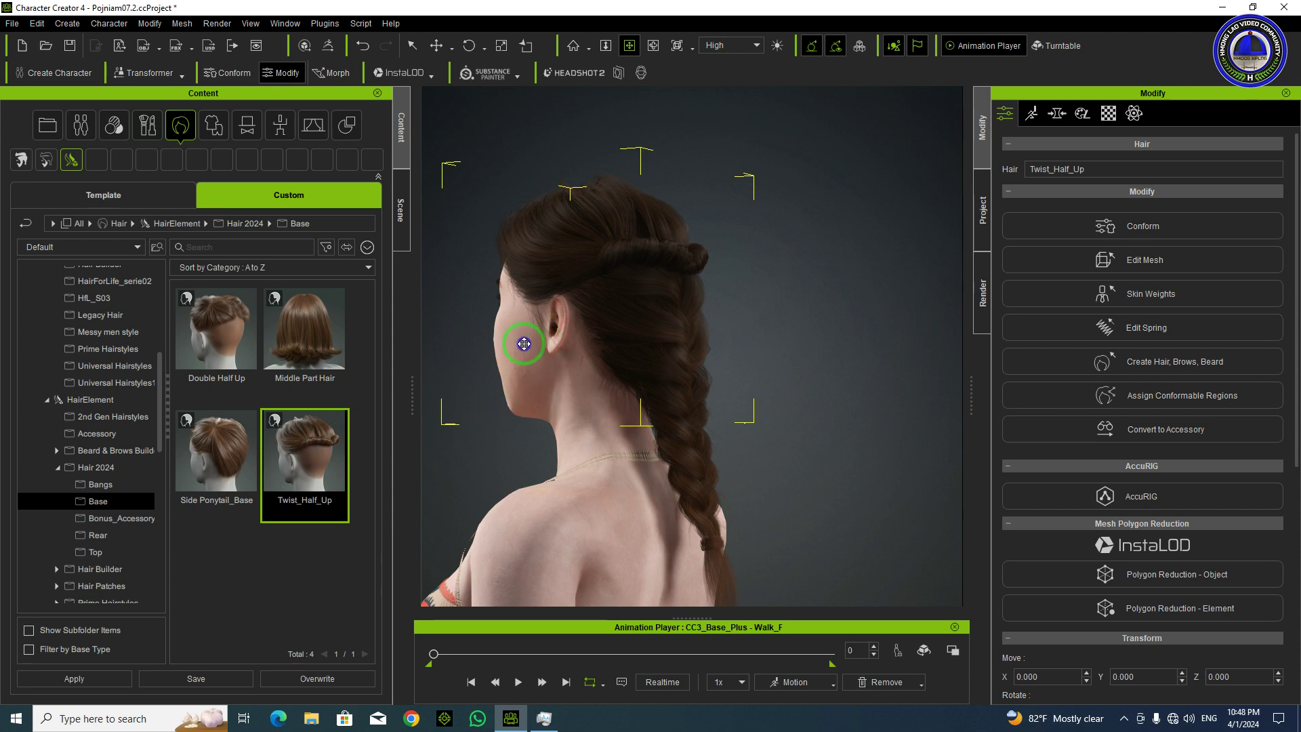
pyautogui.moveTo(524, 344); pyautogui.dragTo(833, 352, button='right')
pyautogui.moveTo(465, 359); pyautogui.dragTo(795, 363, button='right')
pyautogui.moveTo(593, 345); pyautogui.dragTo(807, 373, button='right')
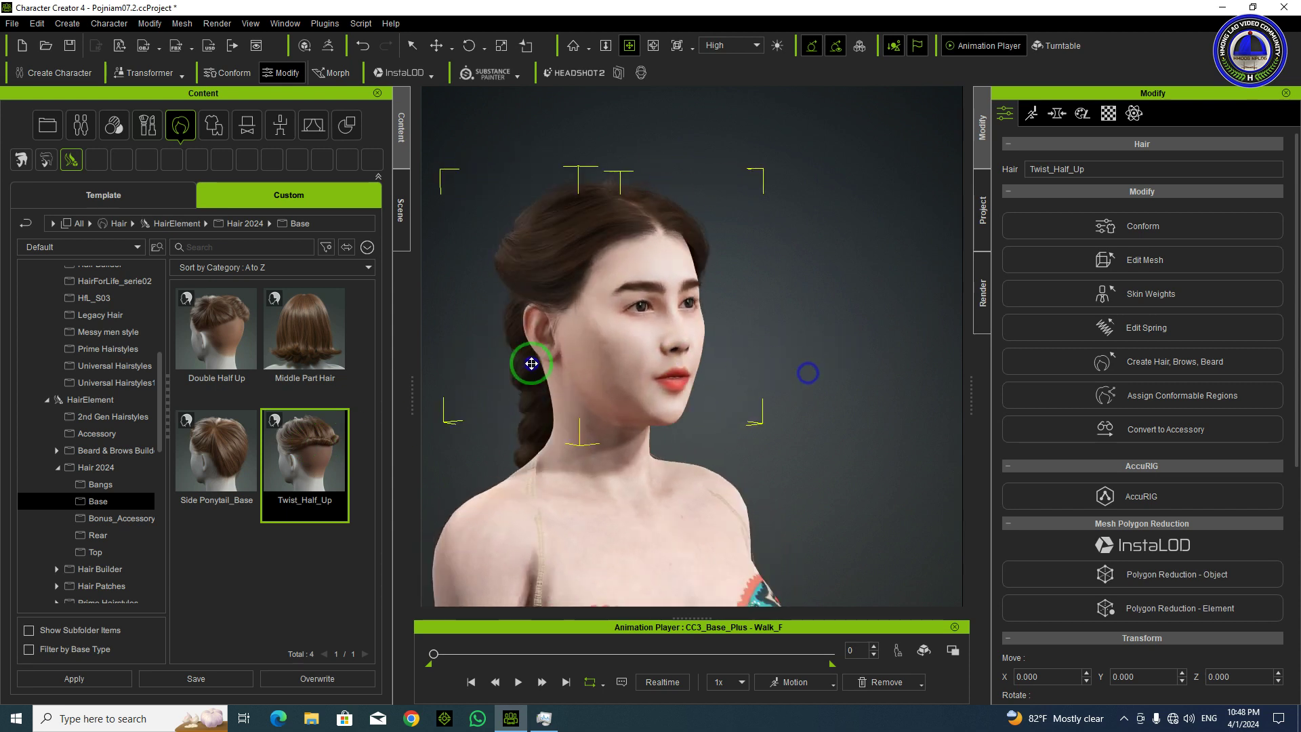
pyautogui.moveTo(532, 363); pyautogui.dragTo(625, 357, button='right')
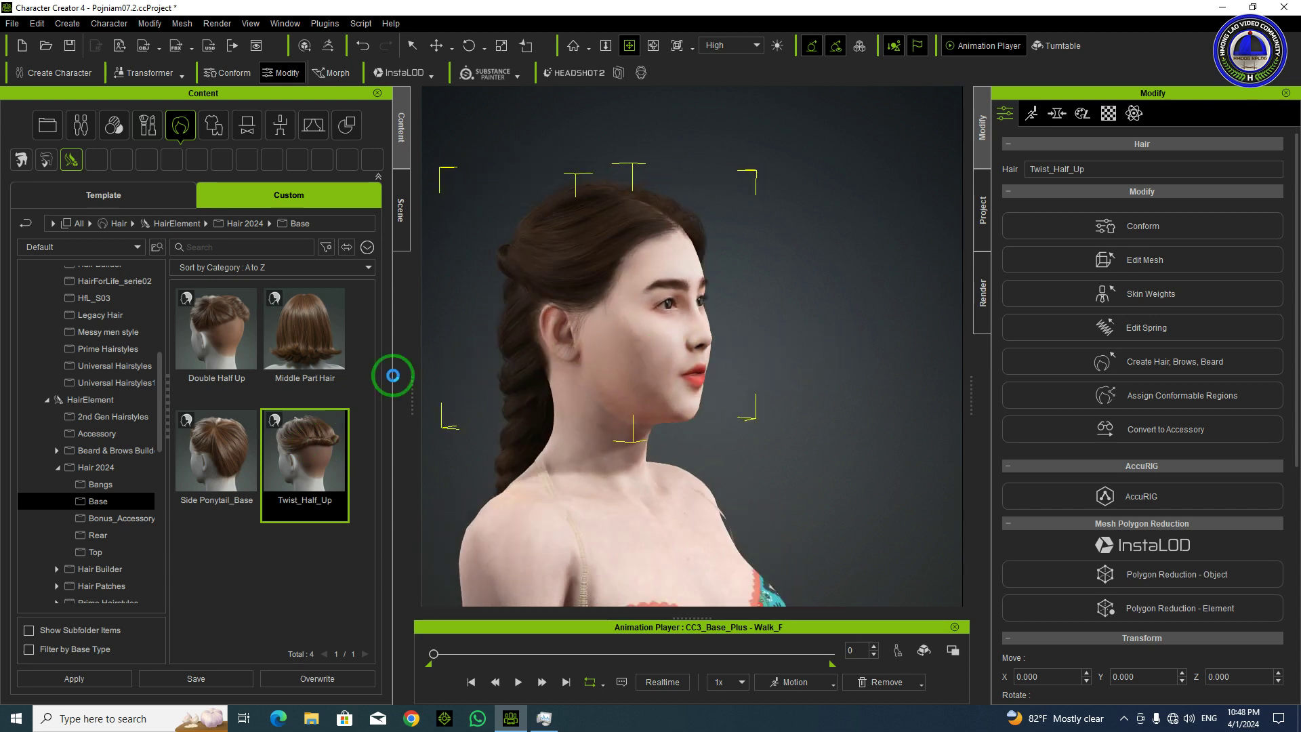
# - Delete the Twist_Half_Up hair, apply the Bold Bangs element from Hair 2024, and inspect the bangs from the front
pyautogui.press('Delete')
pyautogui.click(116, 484)
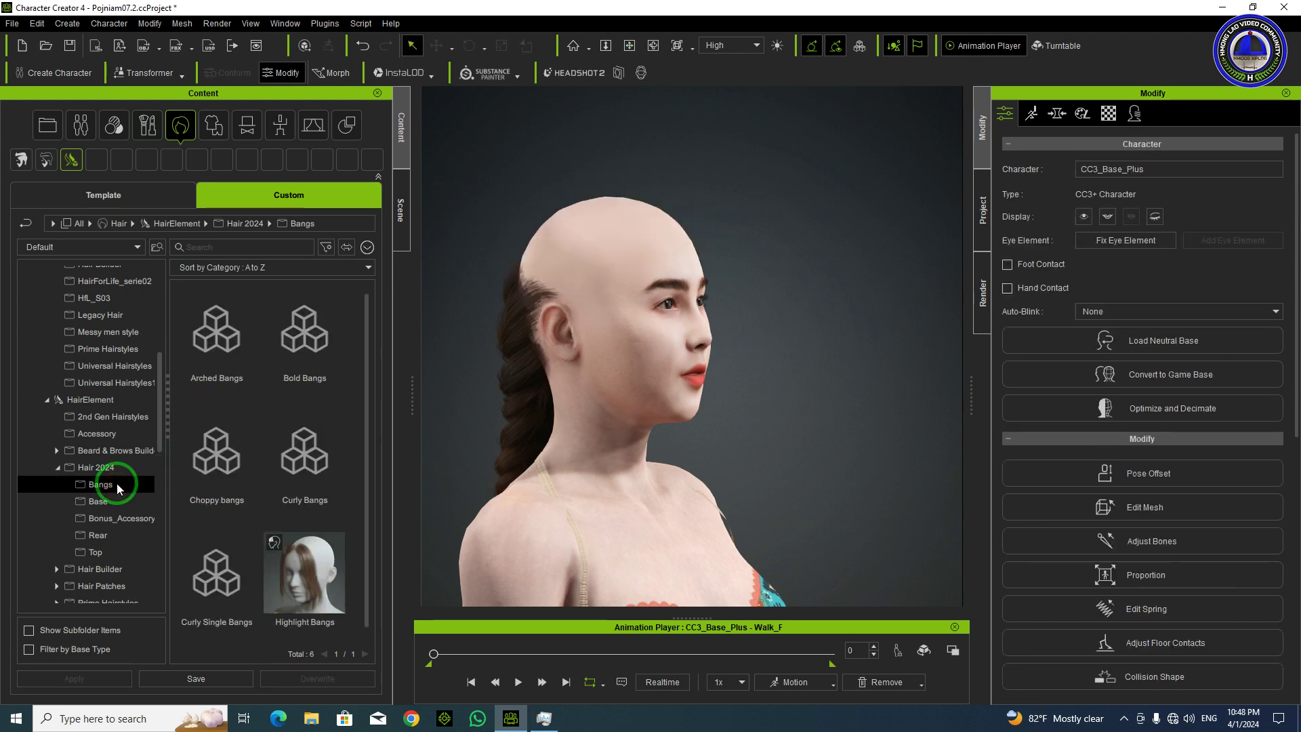
pyautogui.doubleClick(308, 343)
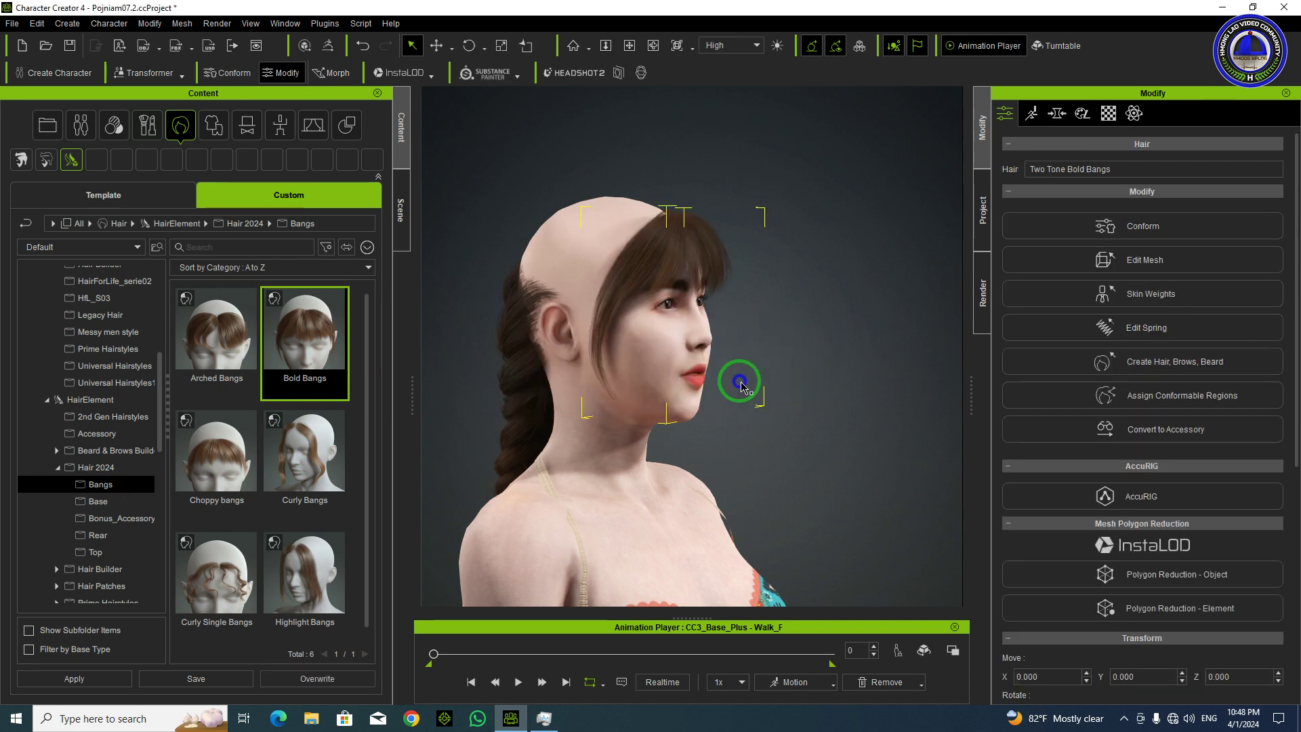
pyautogui.moveTo(744, 346); pyautogui.dragTo(488, 346, button='right')
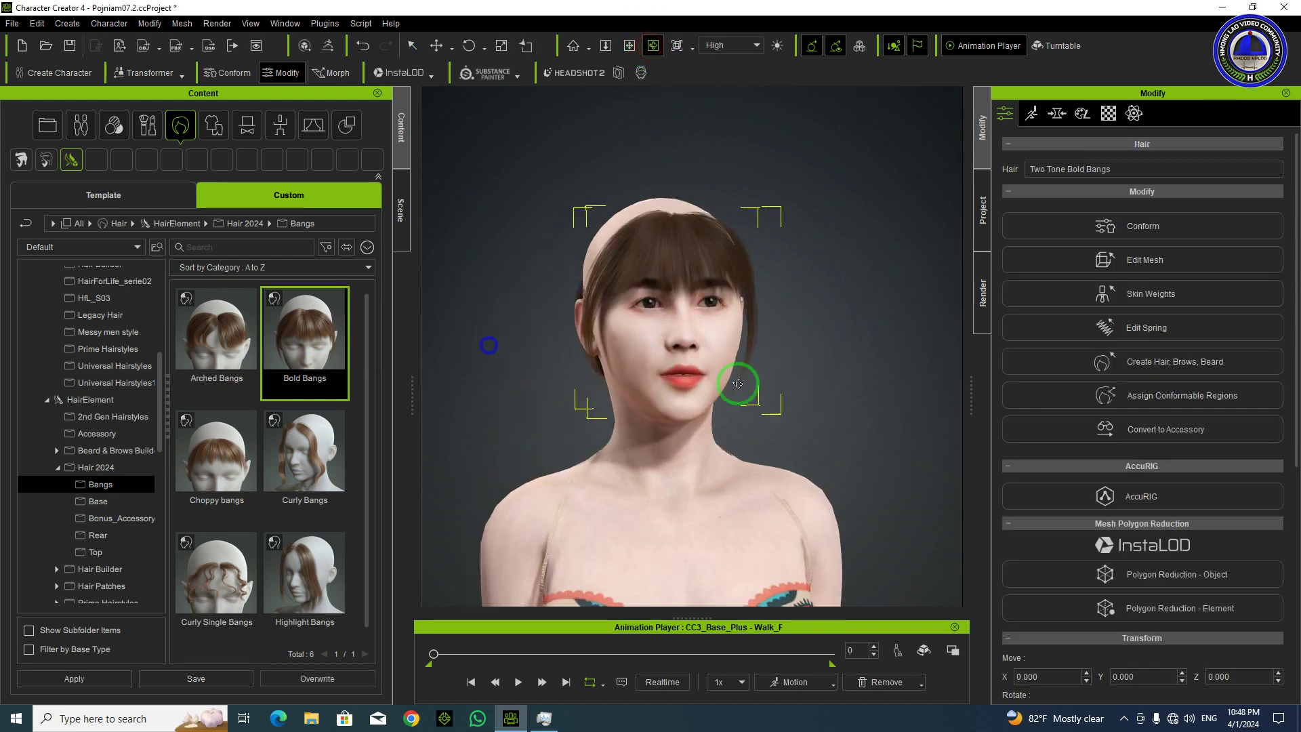
pyautogui.moveTo(741, 383); pyautogui.dragTo(697, 390, button='right')
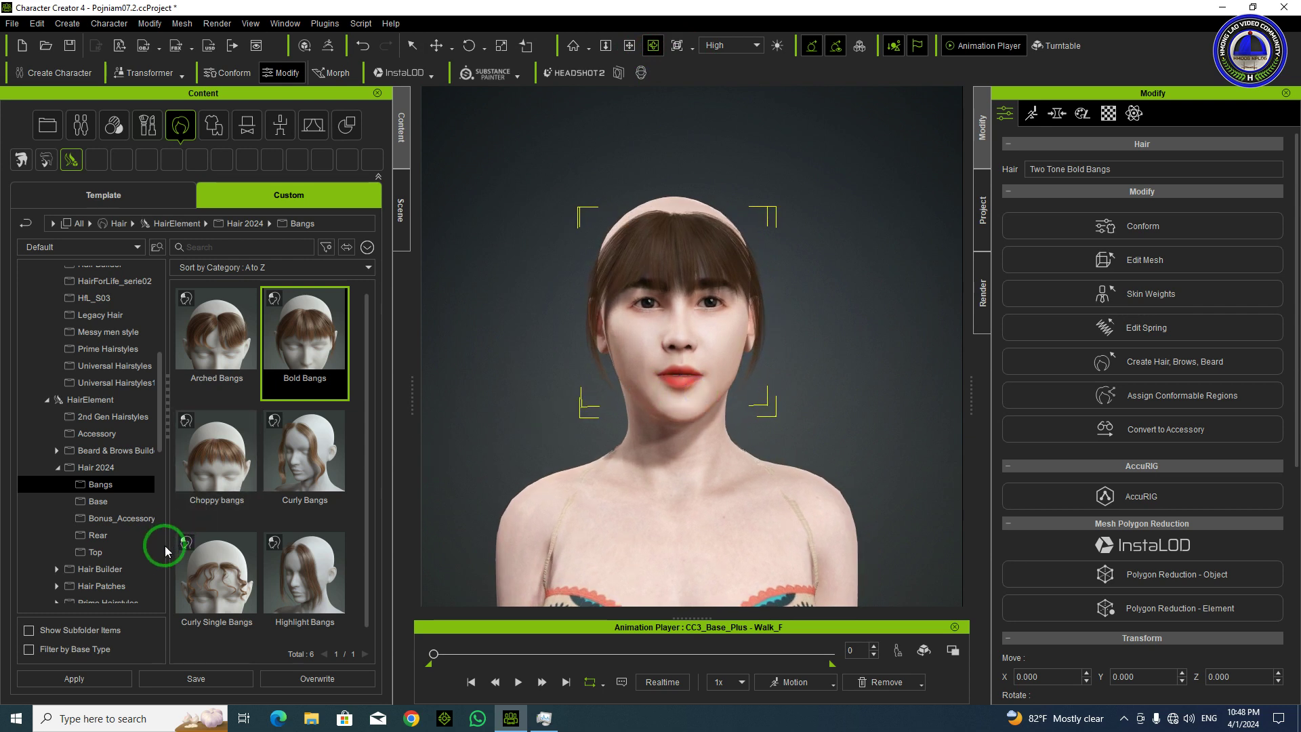
# - Add the Side Ponytail_Base hair from the Hair 2024 Base elements and inspect it around the head
pyautogui.click(95, 552)
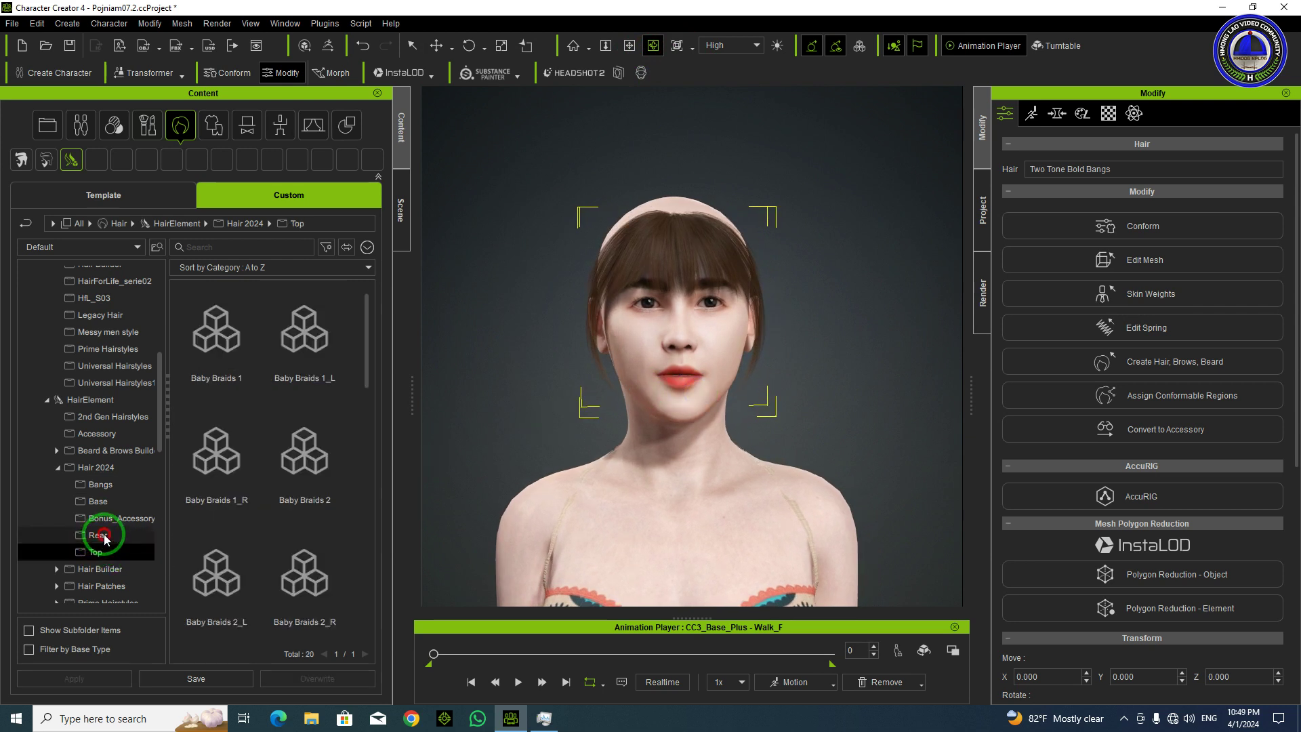
pyautogui.click(99, 534)
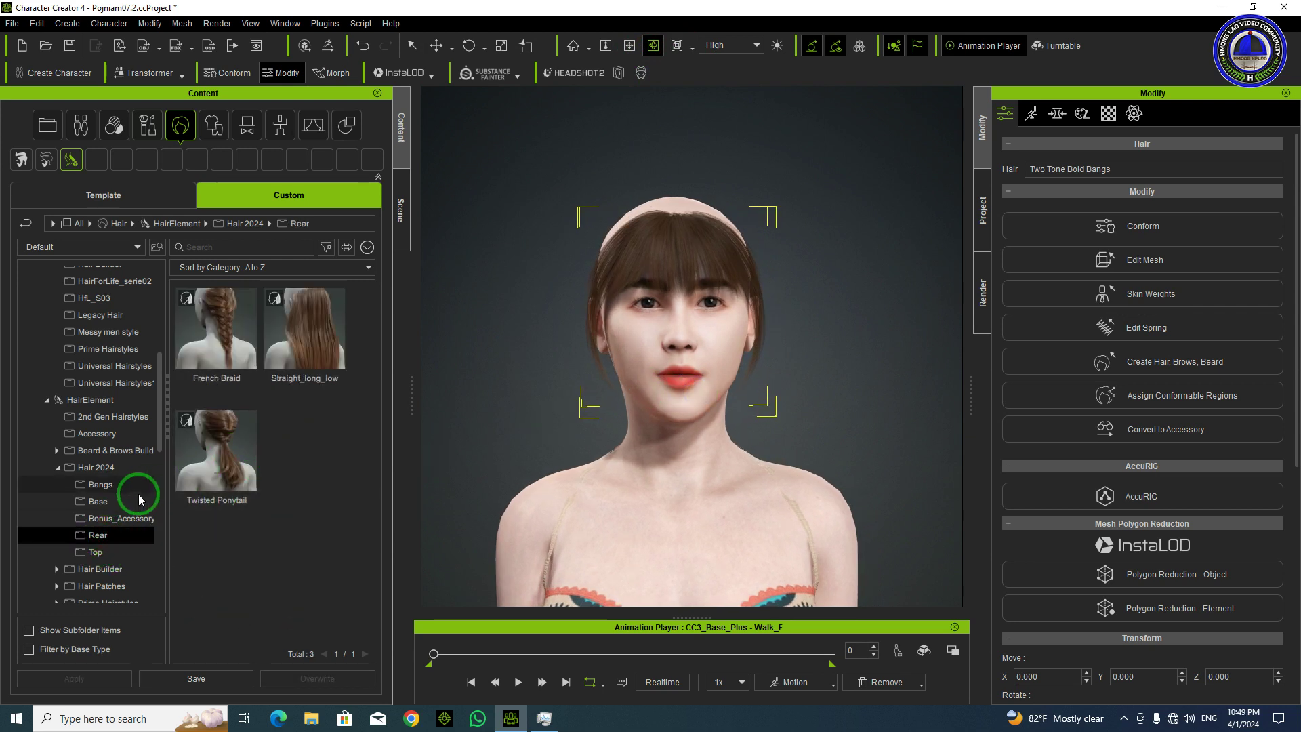
pyautogui.click(129, 518)
pyautogui.click(91, 501)
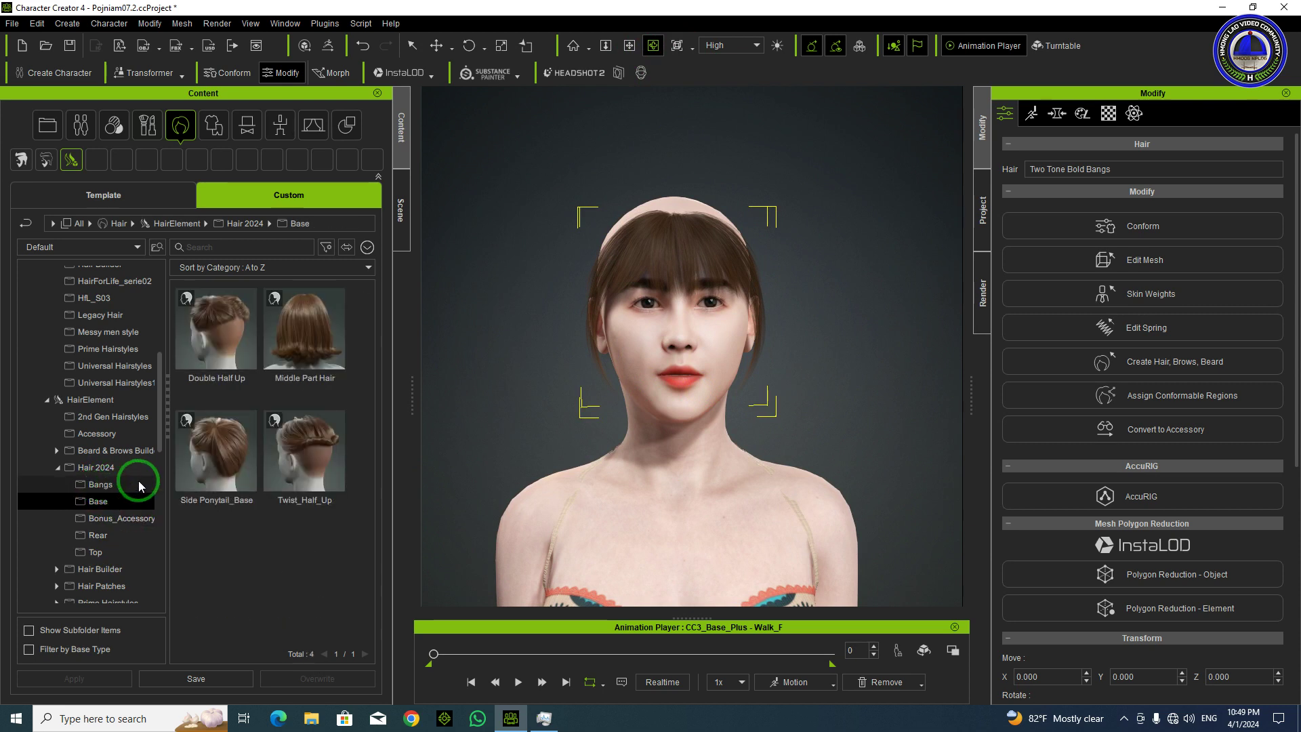
pyautogui.doubleClick(230, 444)
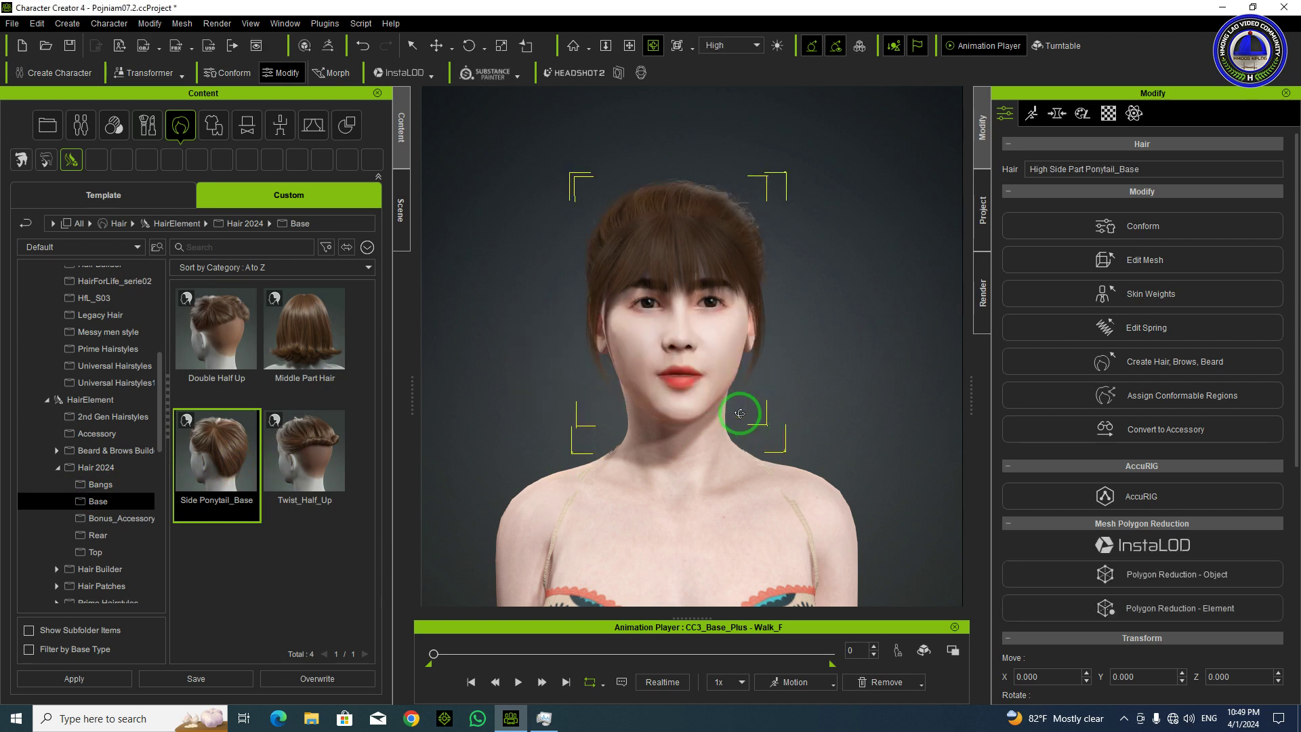
pyautogui.click(651, 47)
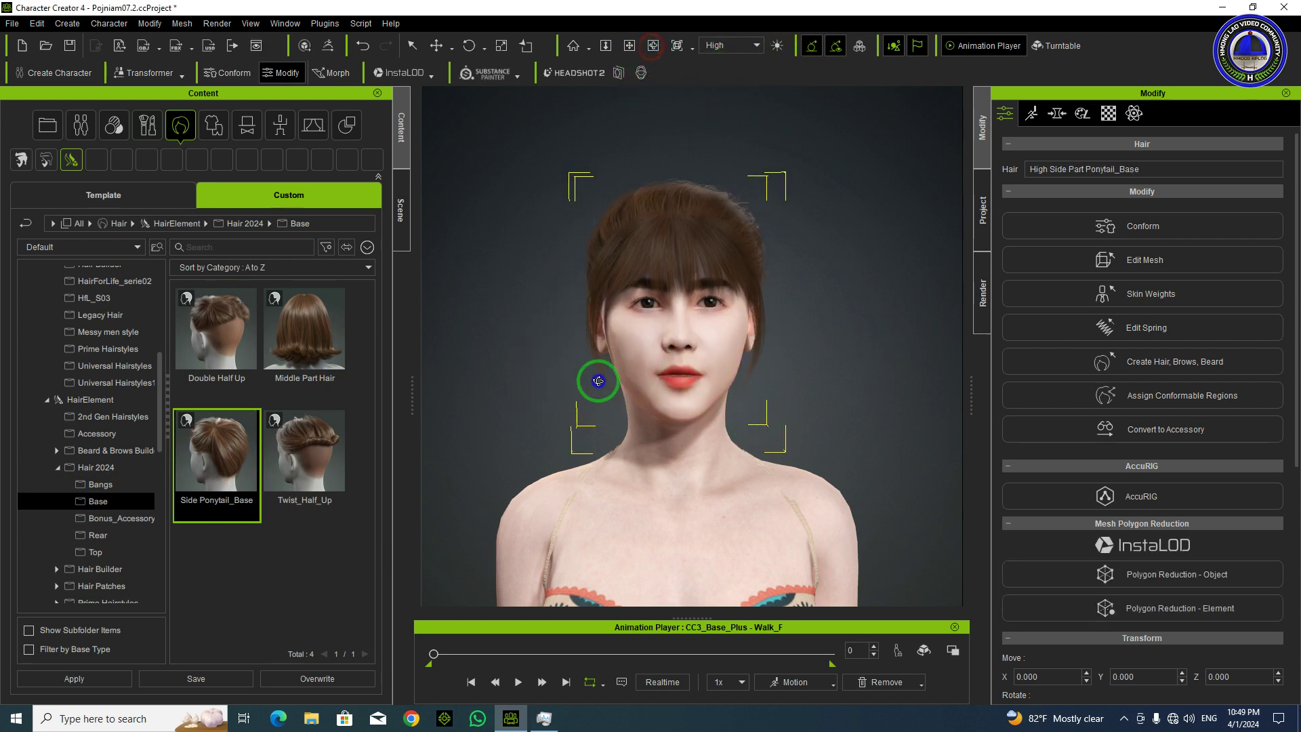
pyautogui.moveTo(598, 380); pyautogui.dragTo(807, 381, button='right')
pyautogui.moveTo(598, 367); pyautogui.dragTo(708, 411, button='right')
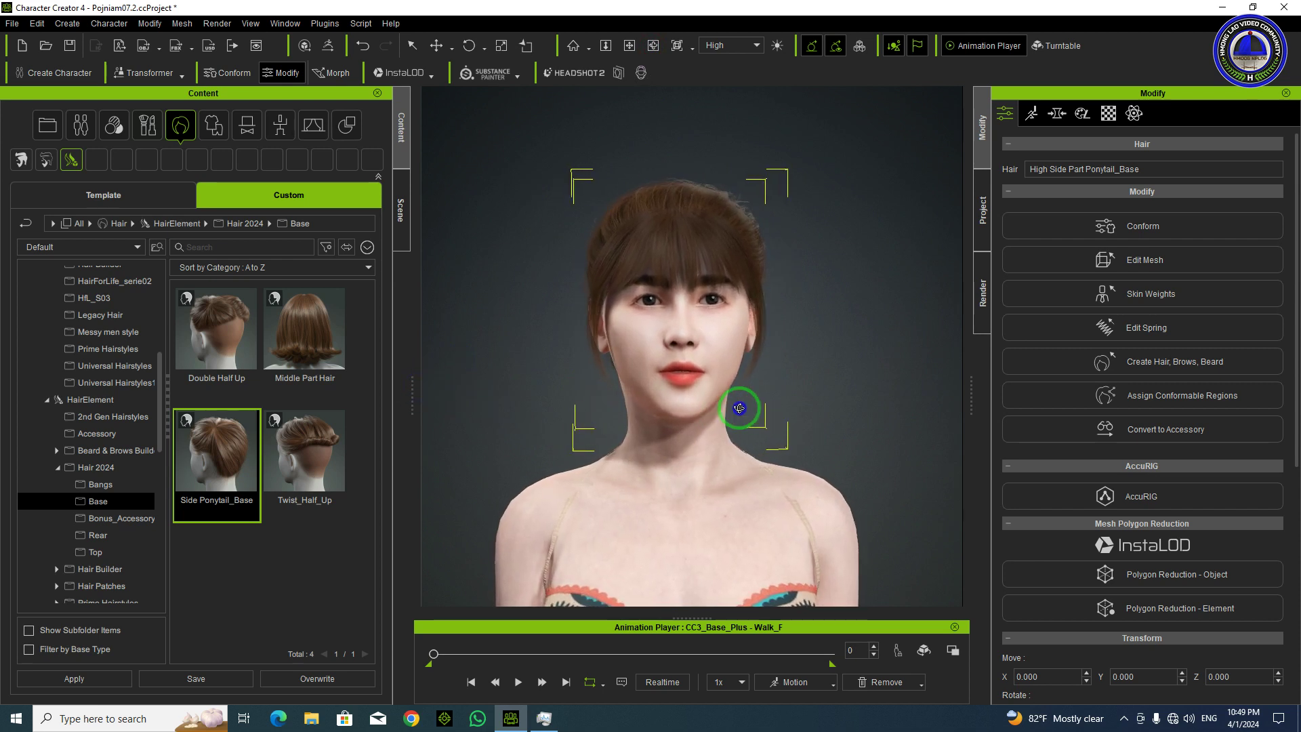
pyautogui.scroll(4, 742, 406)
pyautogui.scroll(-5, 738, 407)
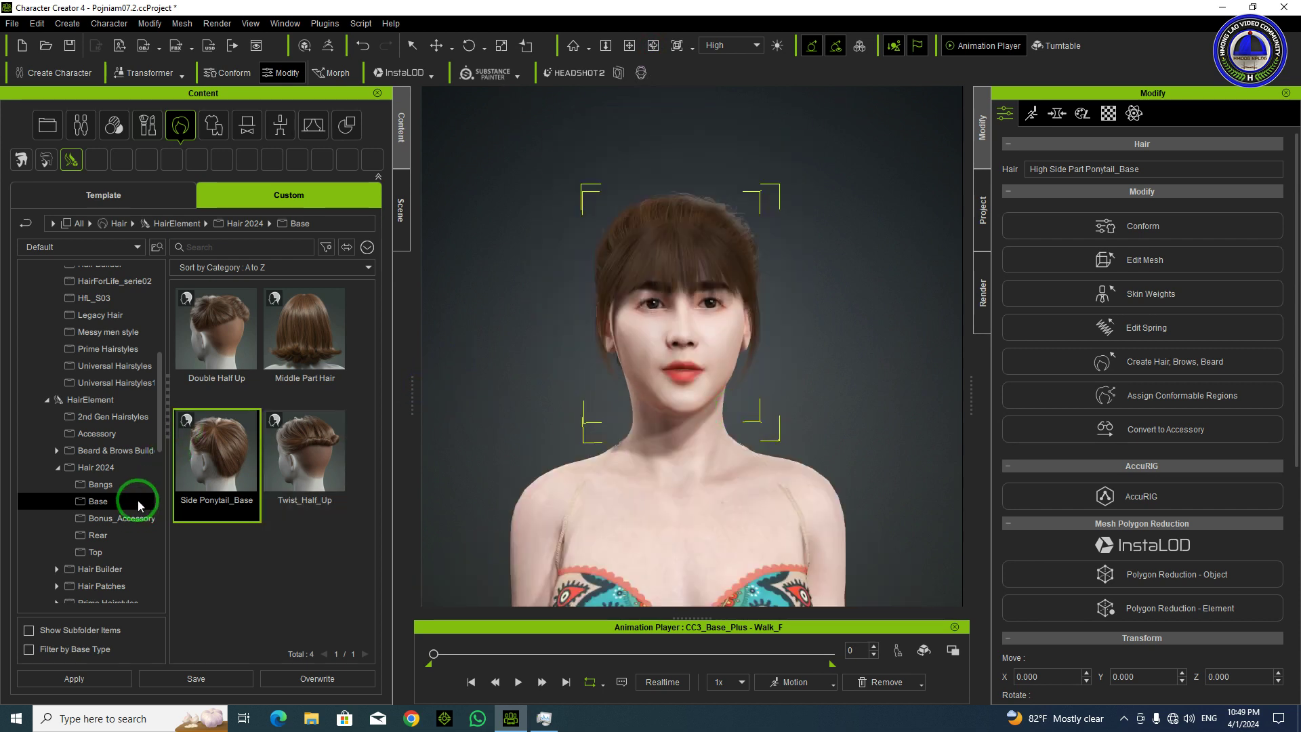
pyautogui.scroll(3, 741, 355)
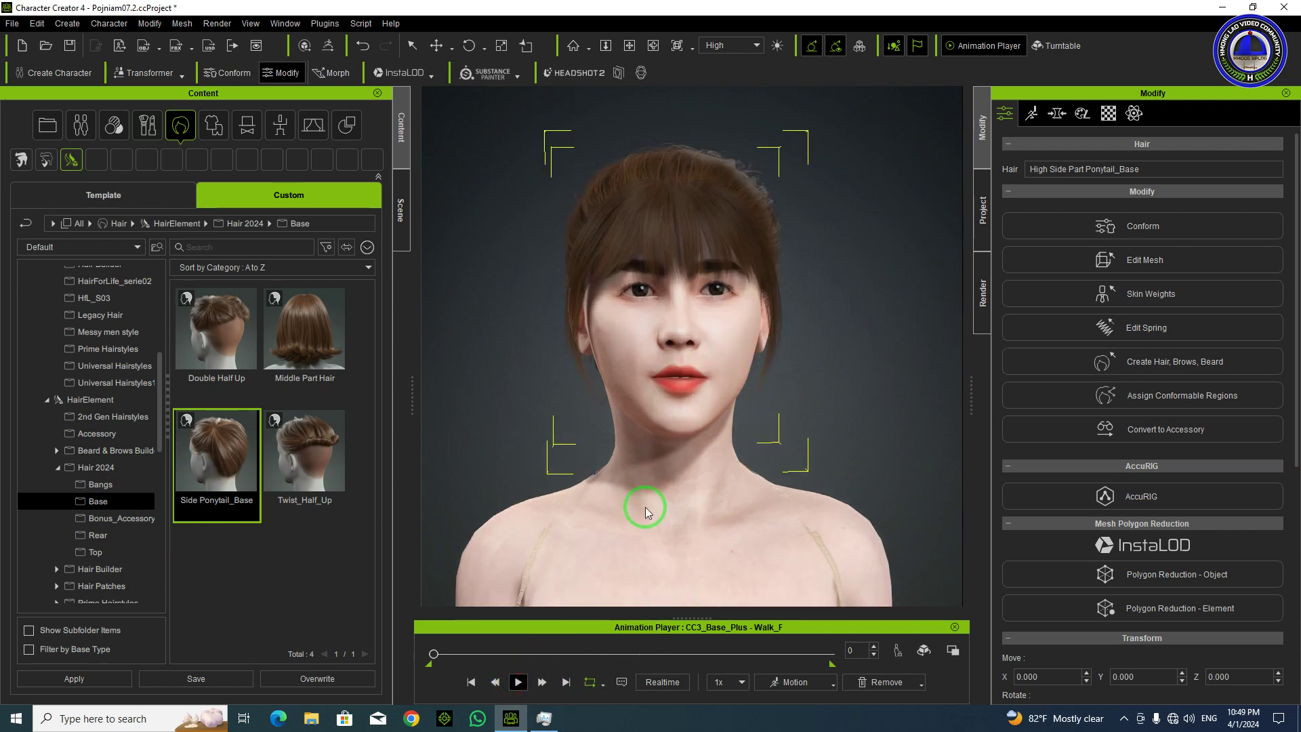
# - Play the walk animation to examine the combined hairstyle from several angles and distances, then stop the playback
pyautogui.click(518, 682)
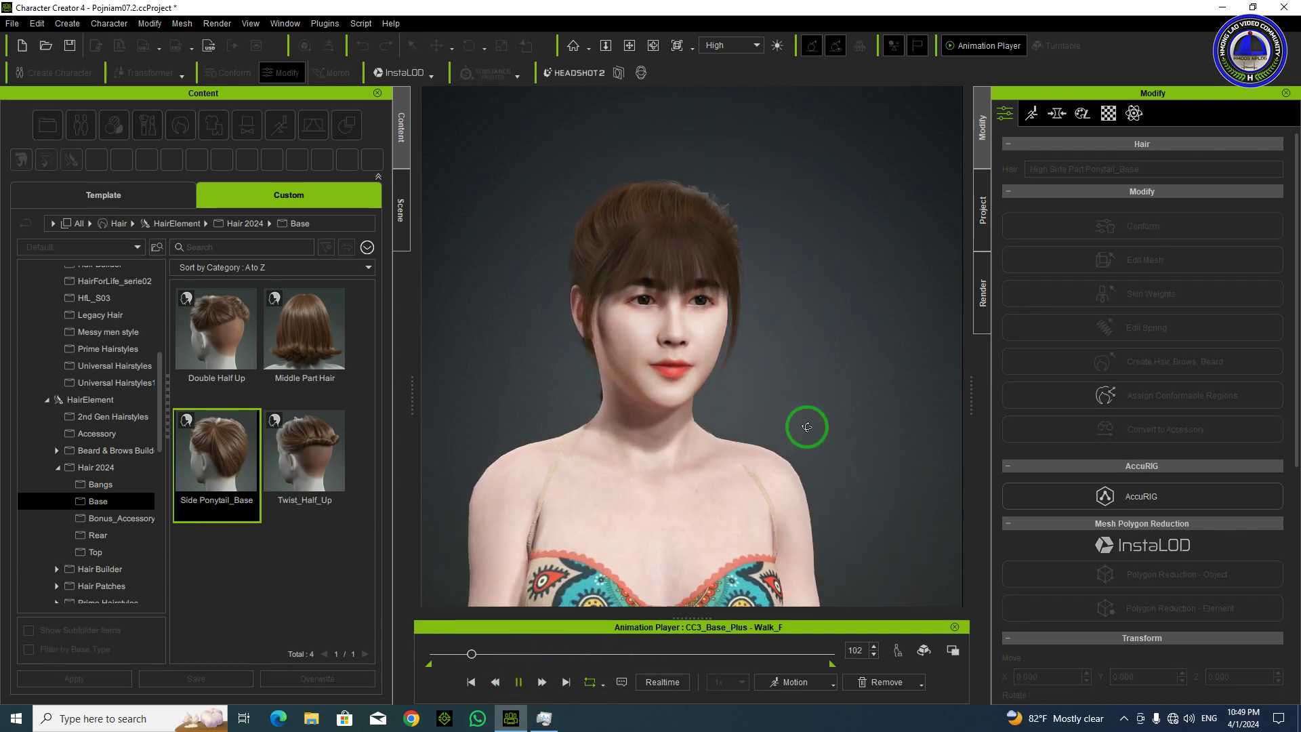
pyautogui.moveTo(807, 426); pyautogui.dragTo(490, 441, button='right')
pyautogui.moveTo(765, 431); pyautogui.dragTo(557, 455, button='right')
pyautogui.scroll(-3, 651, 476)
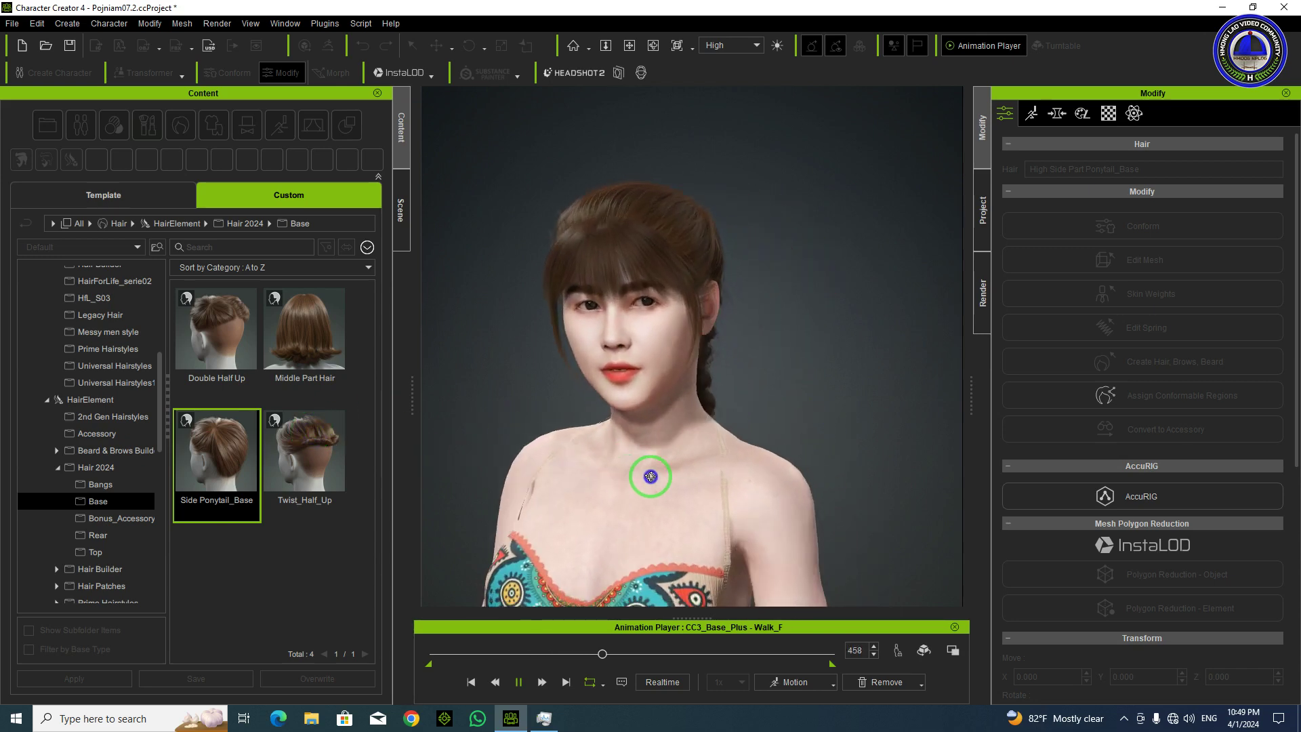
pyautogui.moveTo(651, 476); pyautogui.dragTo(691, 461, button='right')
pyautogui.scroll(-2, 698, 467)
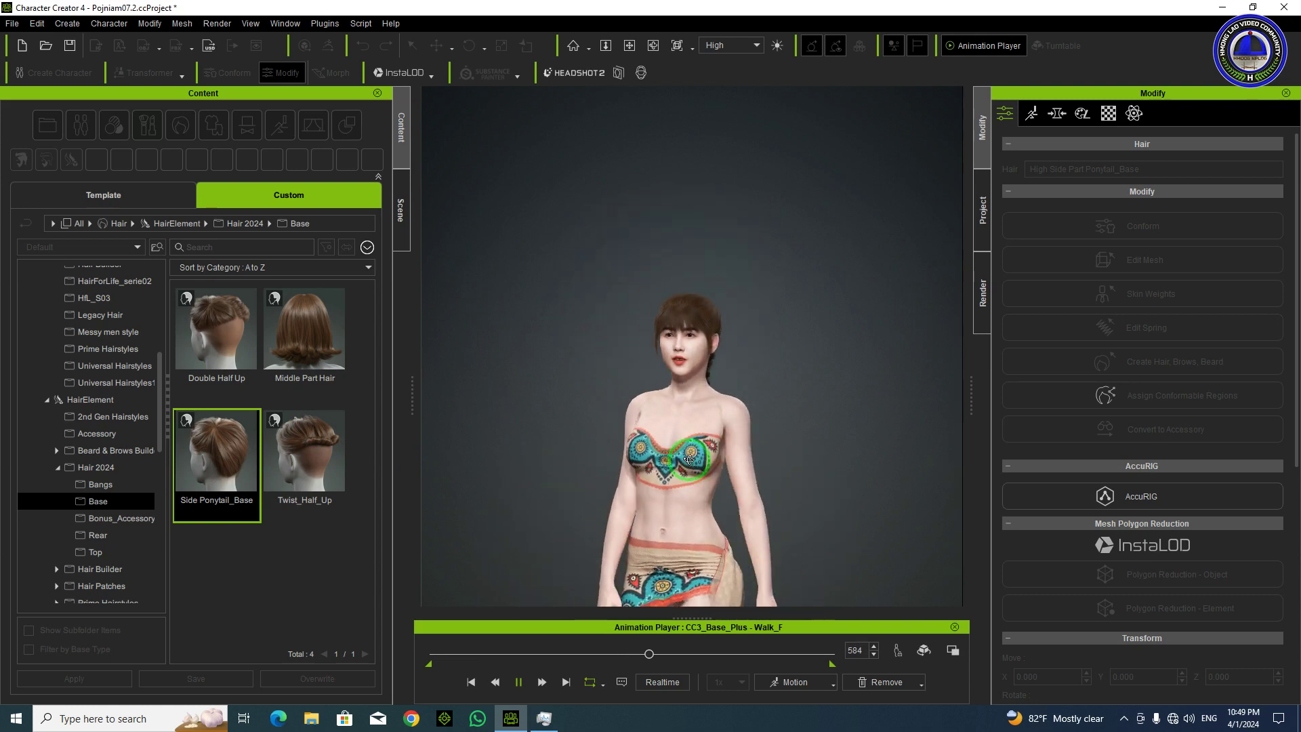
pyautogui.click(630, 45)
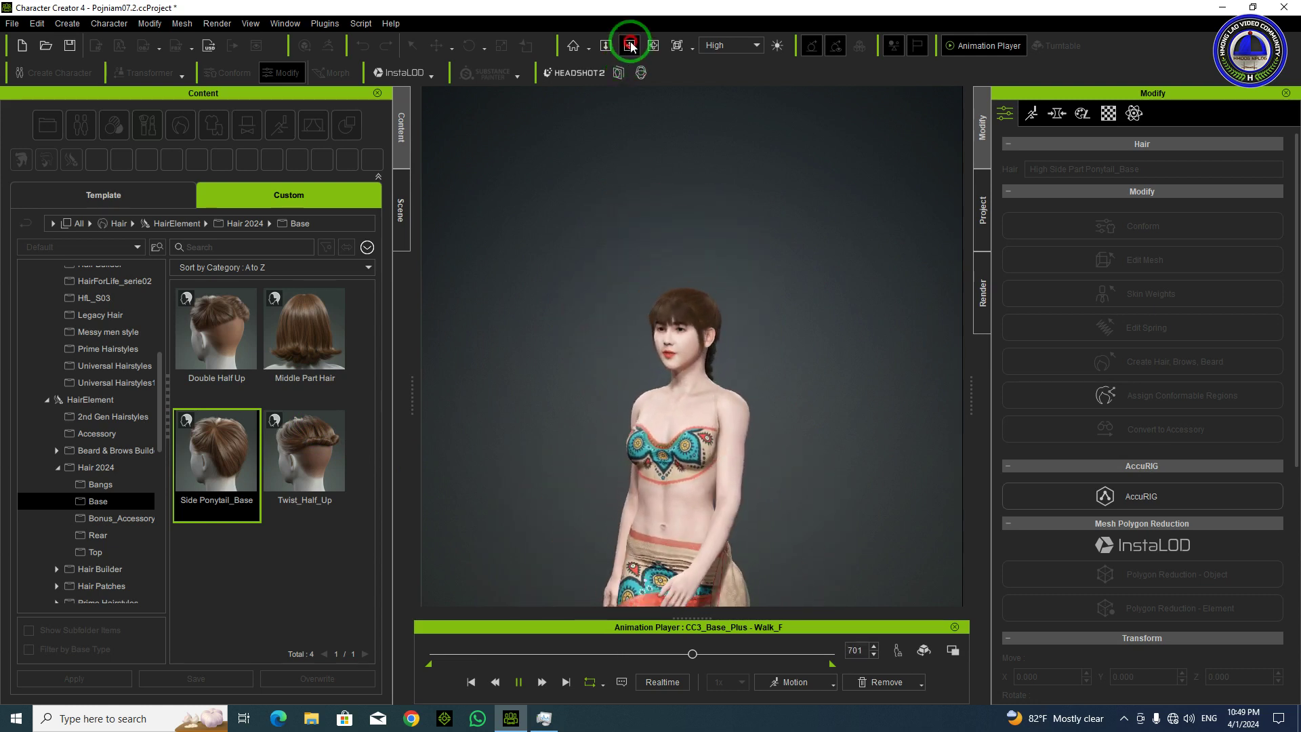
pyautogui.moveTo(605, 333); pyautogui.dragTo(816, 372, button='right')
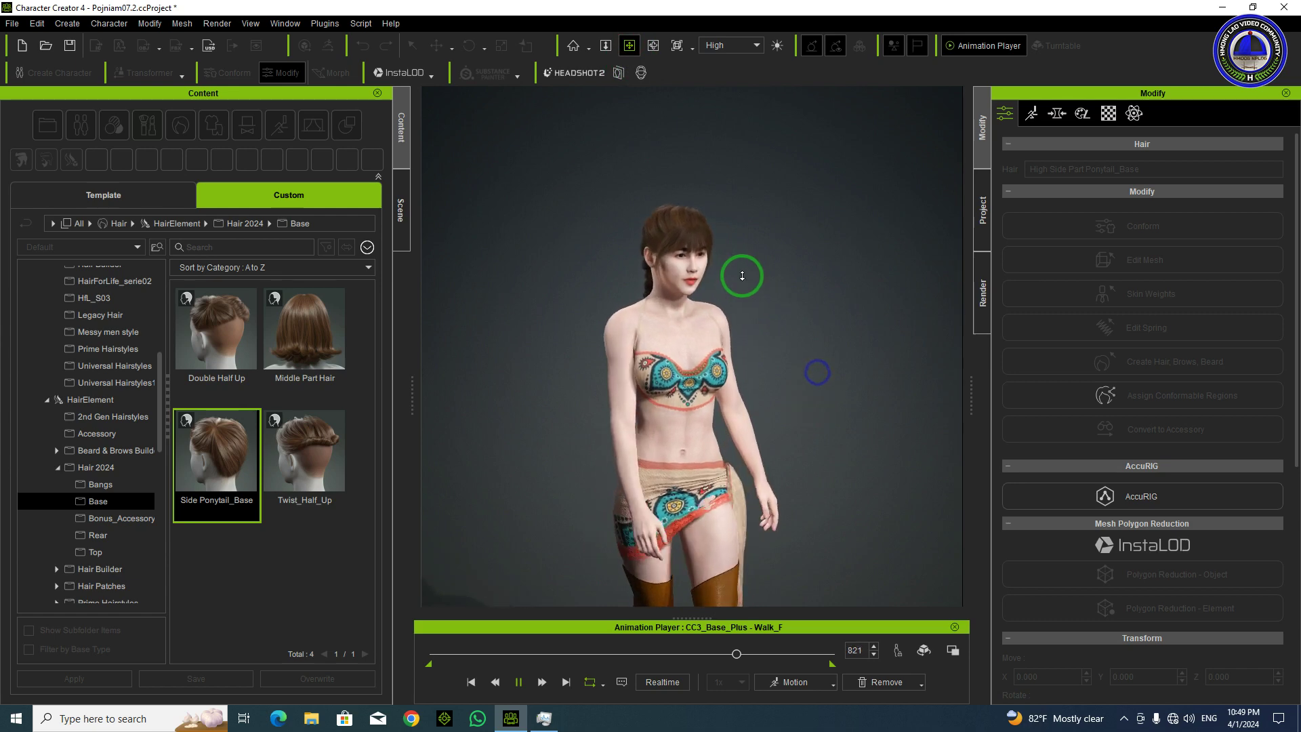
pyautogui.scroll(5, 692, 238)
pyautogui.moveTo(706, 196); pyautogui.dragTo(755, 435)
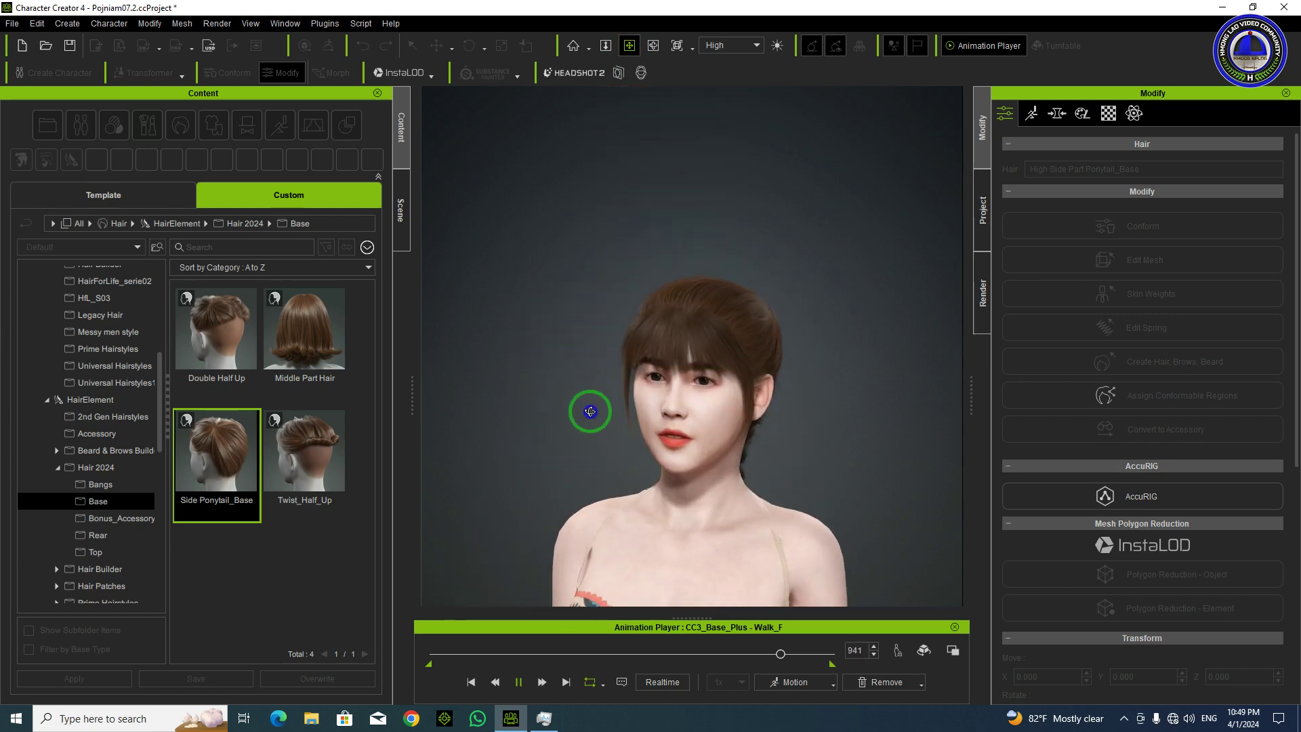
pyautogui.press('space')
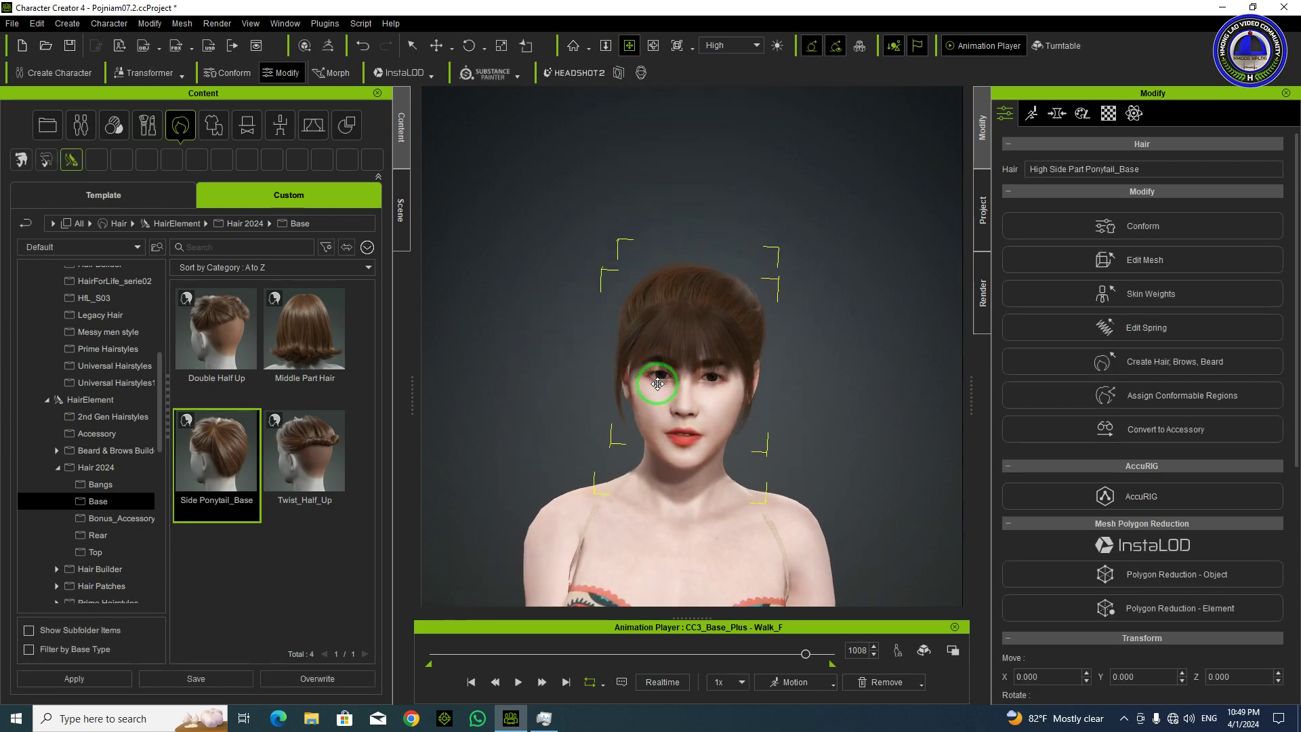
# - Check the French Braid's visibility in the scene, hide the Two Tone Bold Bangs, and view the head without them
pyautogui.click(401, 210)
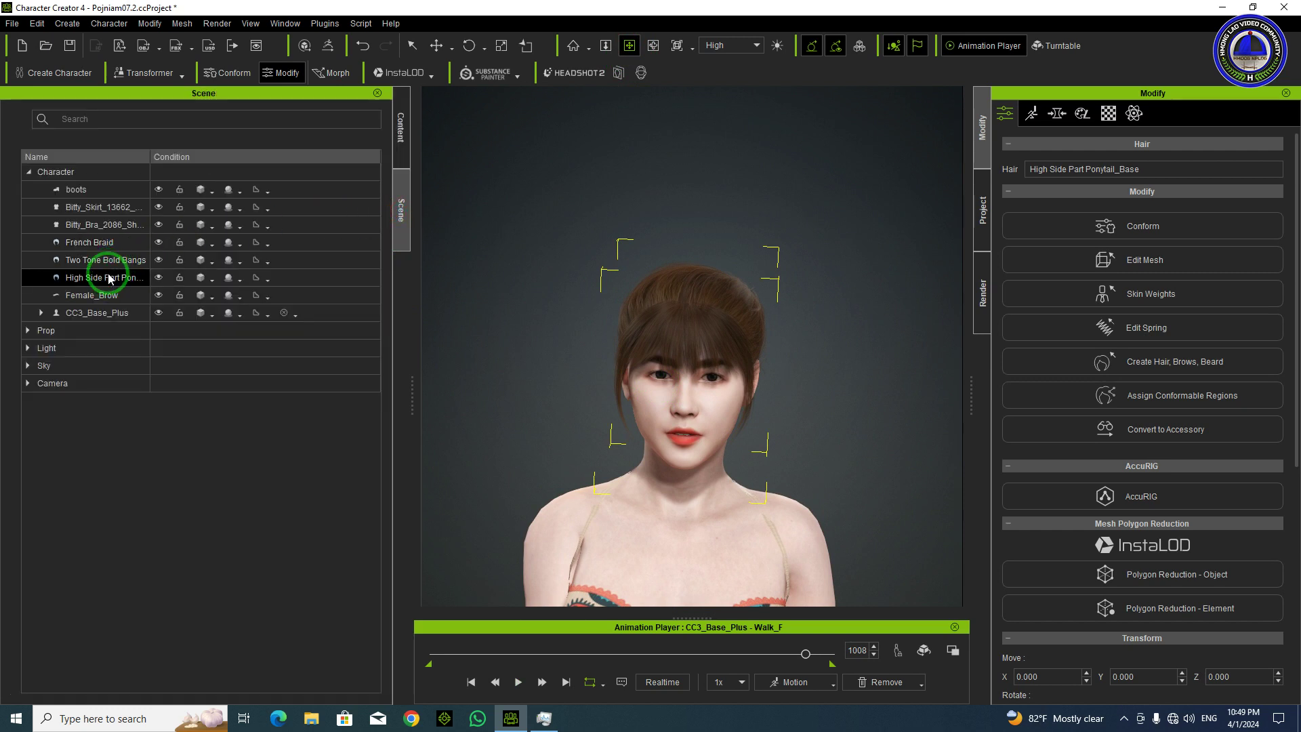
pyautogui.keyDown('ctrl'); pyautogui.click(102, 243); pyautogui.keyUp('ctrl')
pyautogui.click(165, 248)
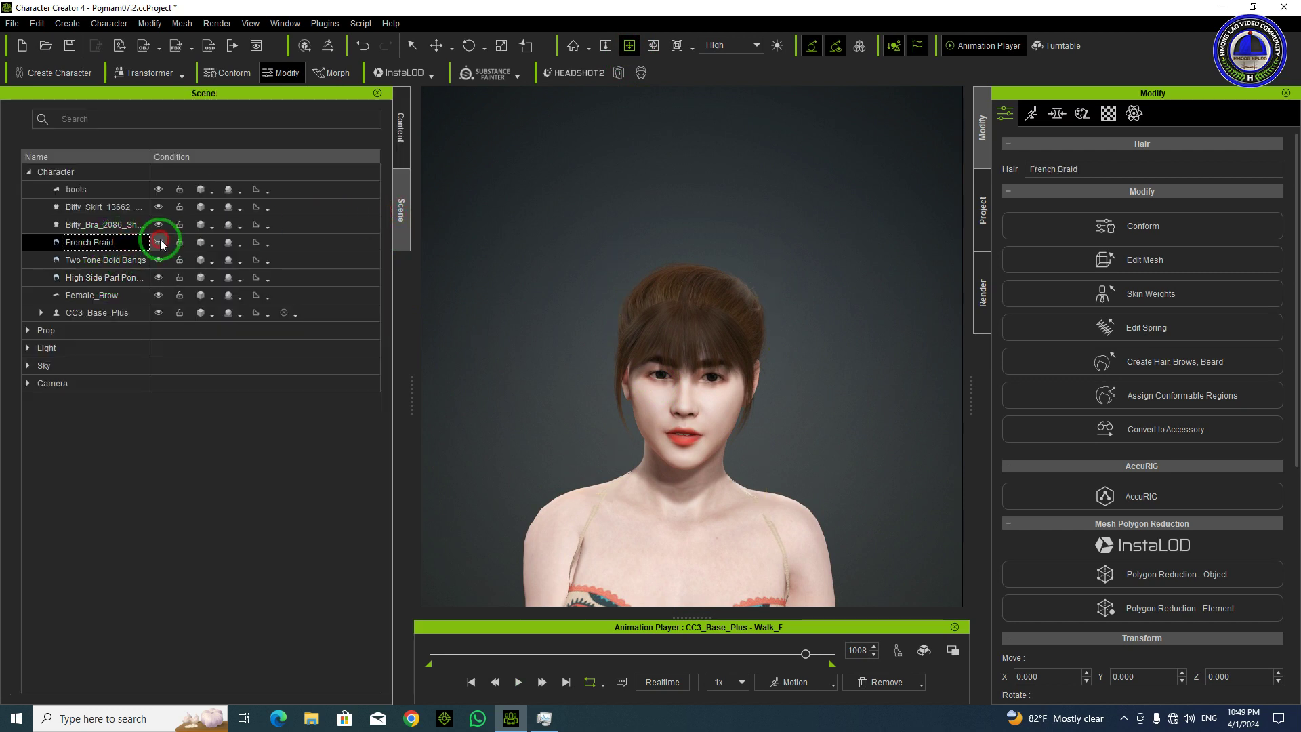
pyautogui.click(157, 262)
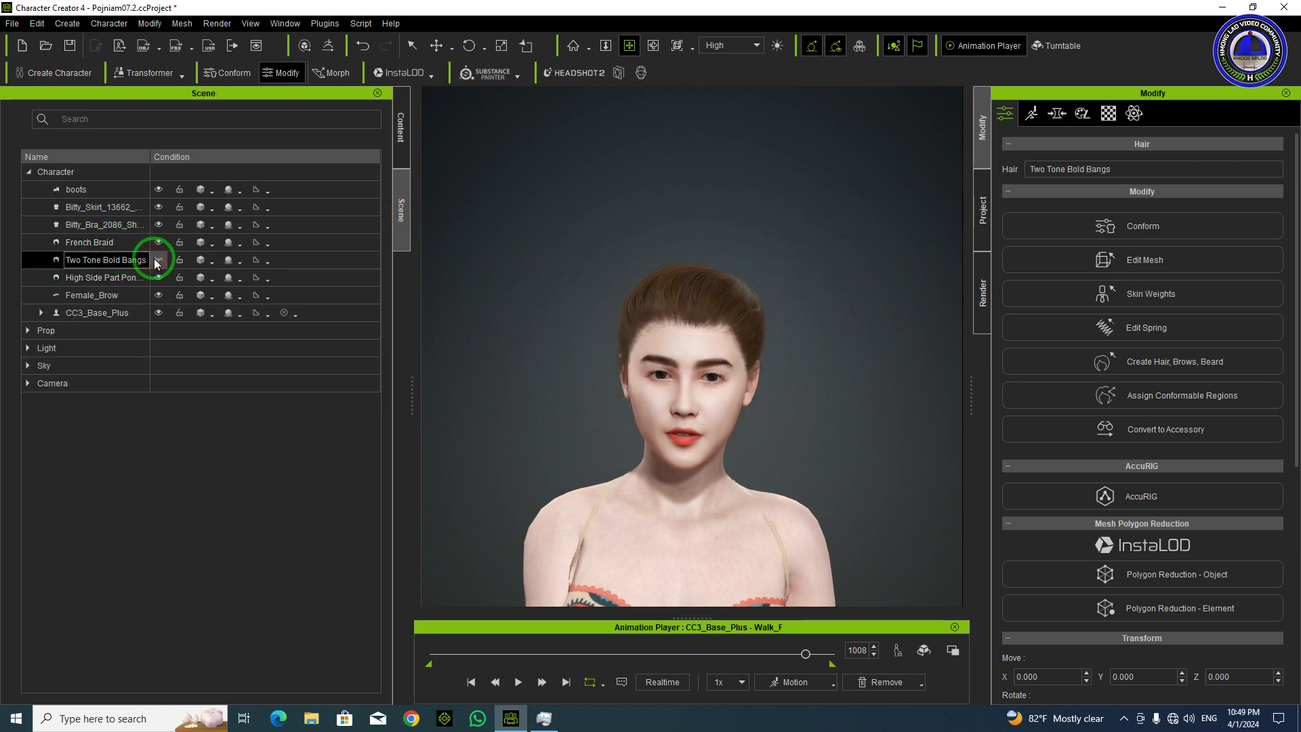
pyautogui.moveTo(928, 280); pyautogui.dragTo(350, 393, button='right')
pyautogui.moveTo(610, 408); pyautogui.dragTo(664, 405, button='right')
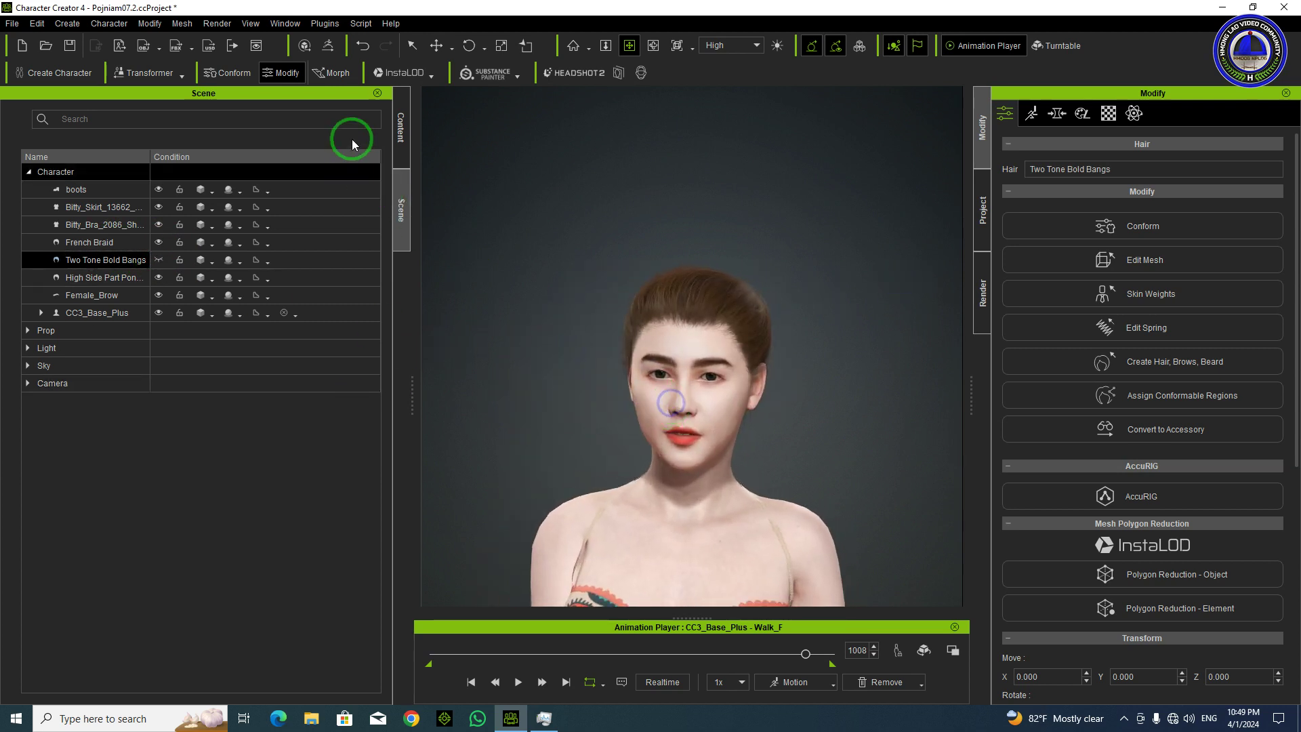
# - Replace the French Braid with the Straight_long_low element from the Hair 2024 Rear hair
pyautogui.click(400, 128)
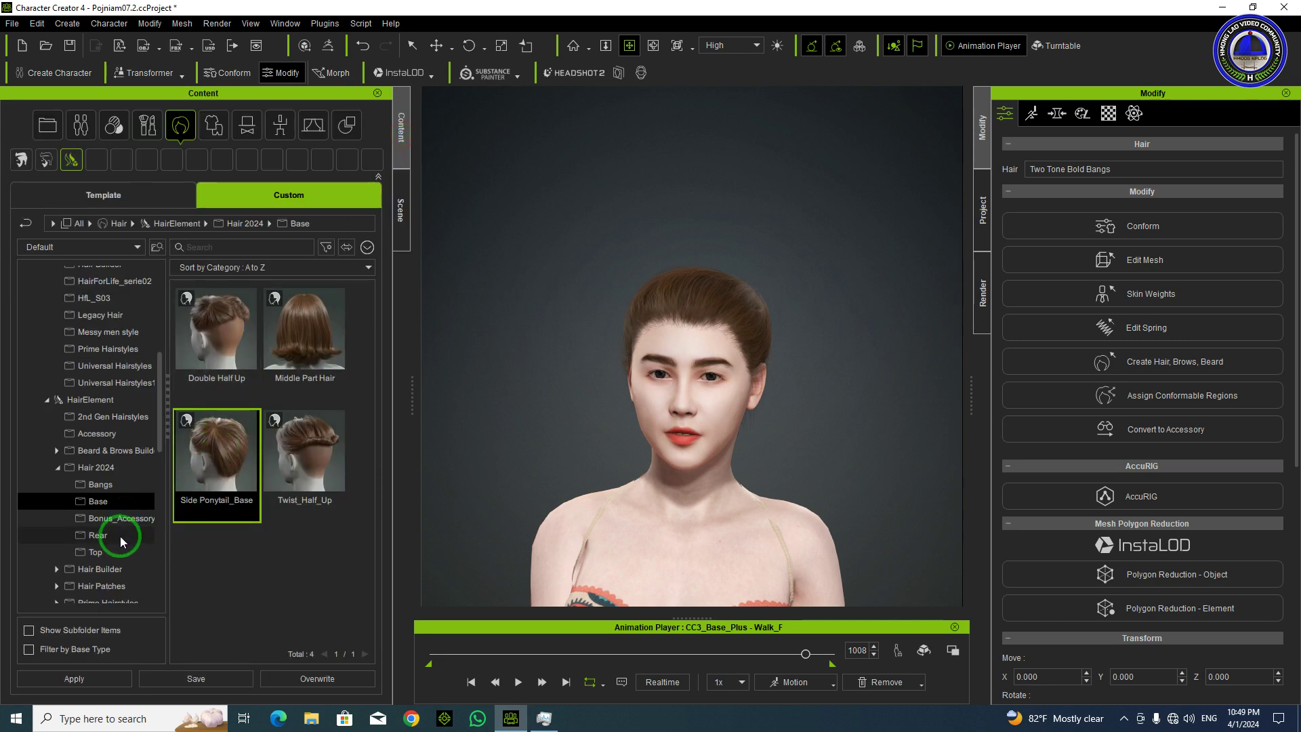
pyautogui.click(114, 485)
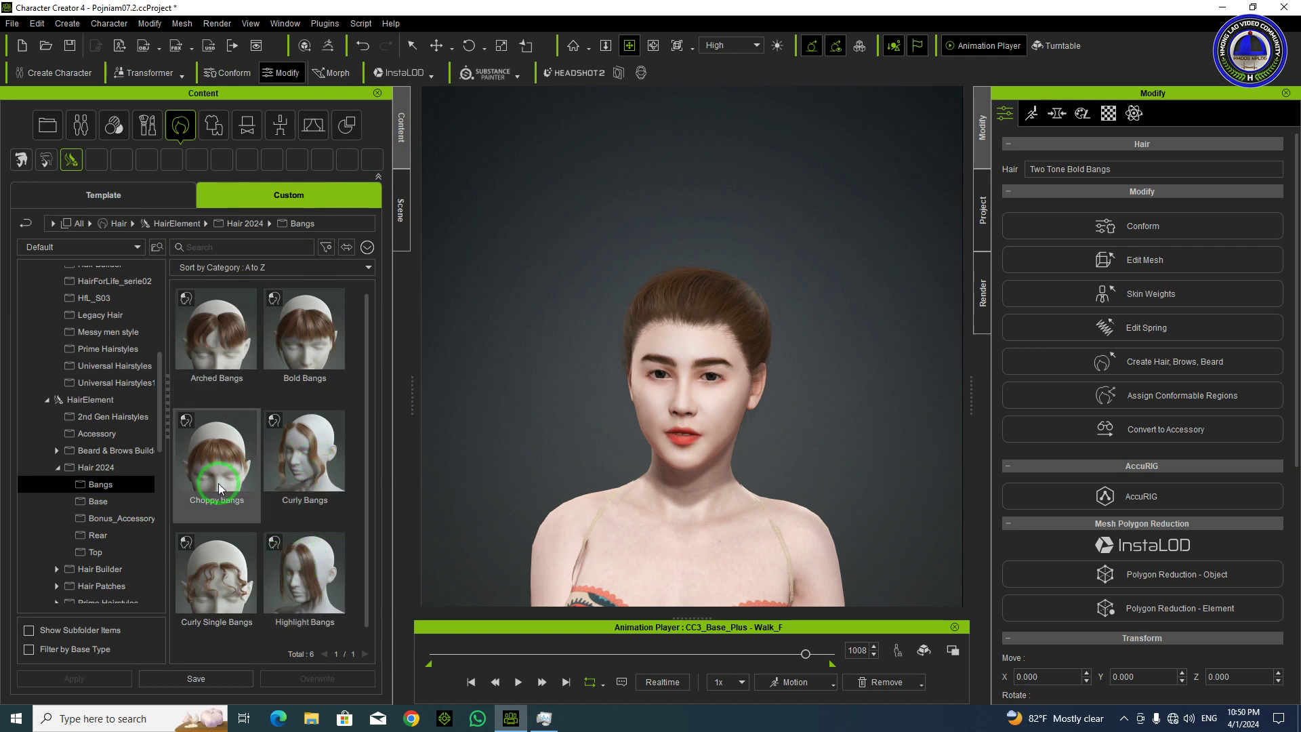
pyautogui.scroll(-1, 289, 508)
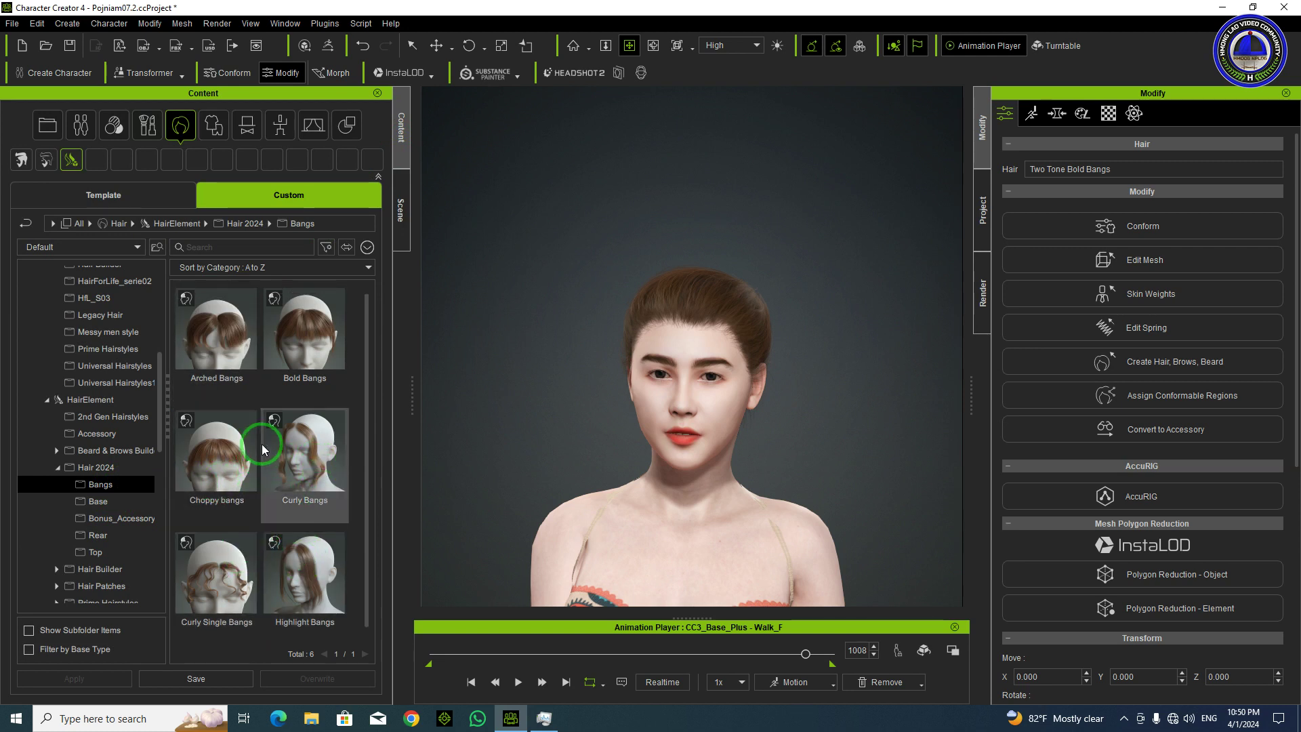
pyautogui.click(115, 502)
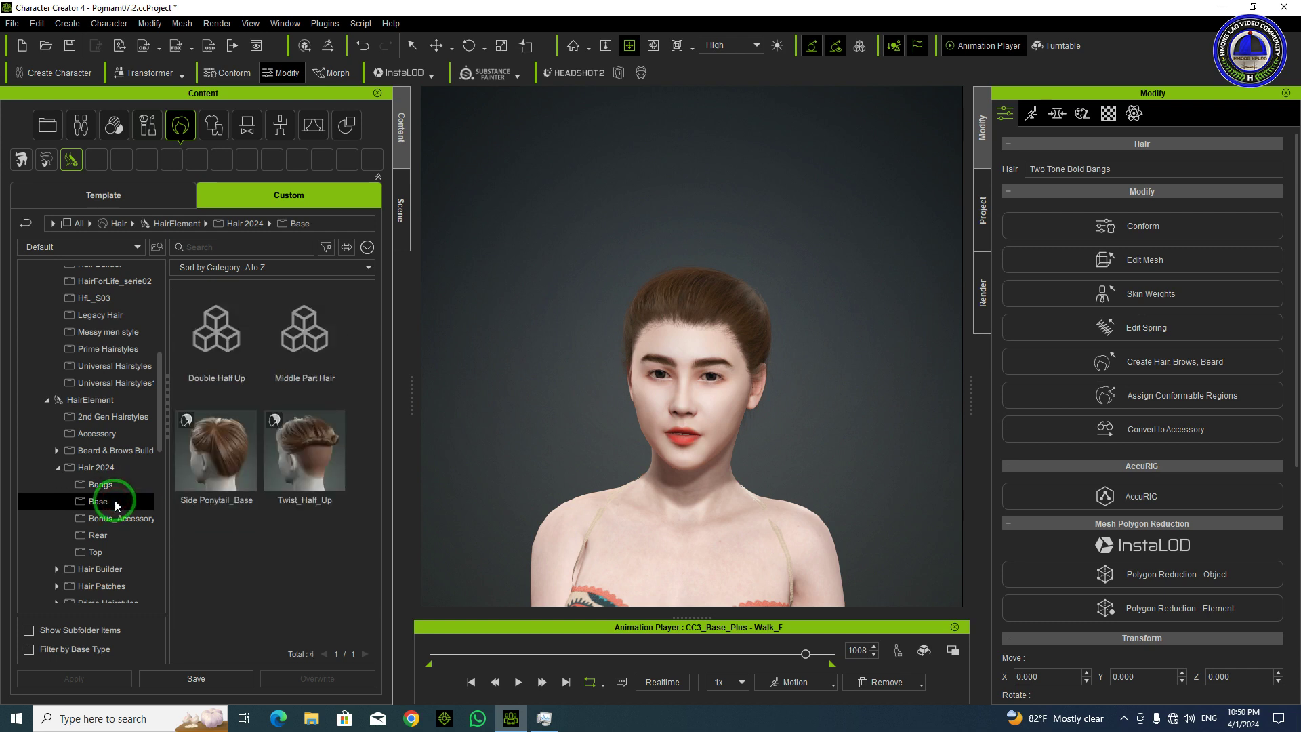
pyautogui.click(112, 536)
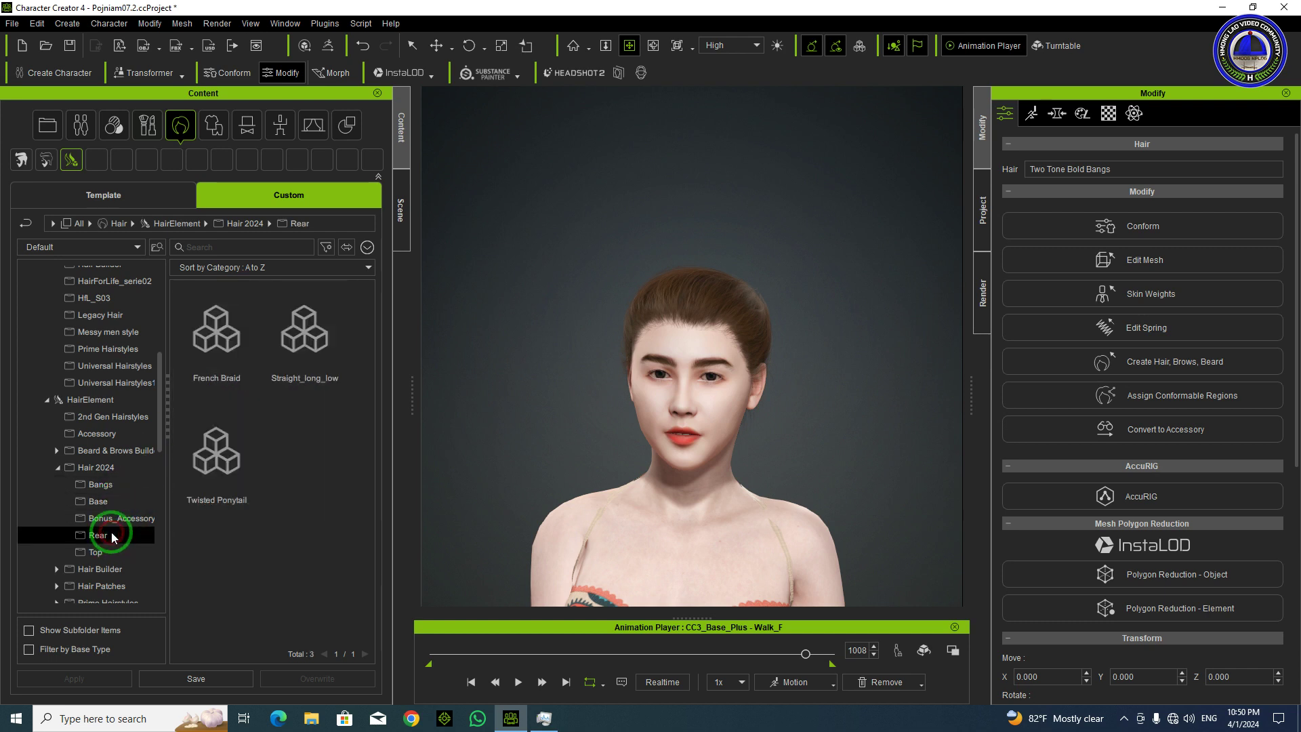
pyautogui.doubleClick(304, 347)
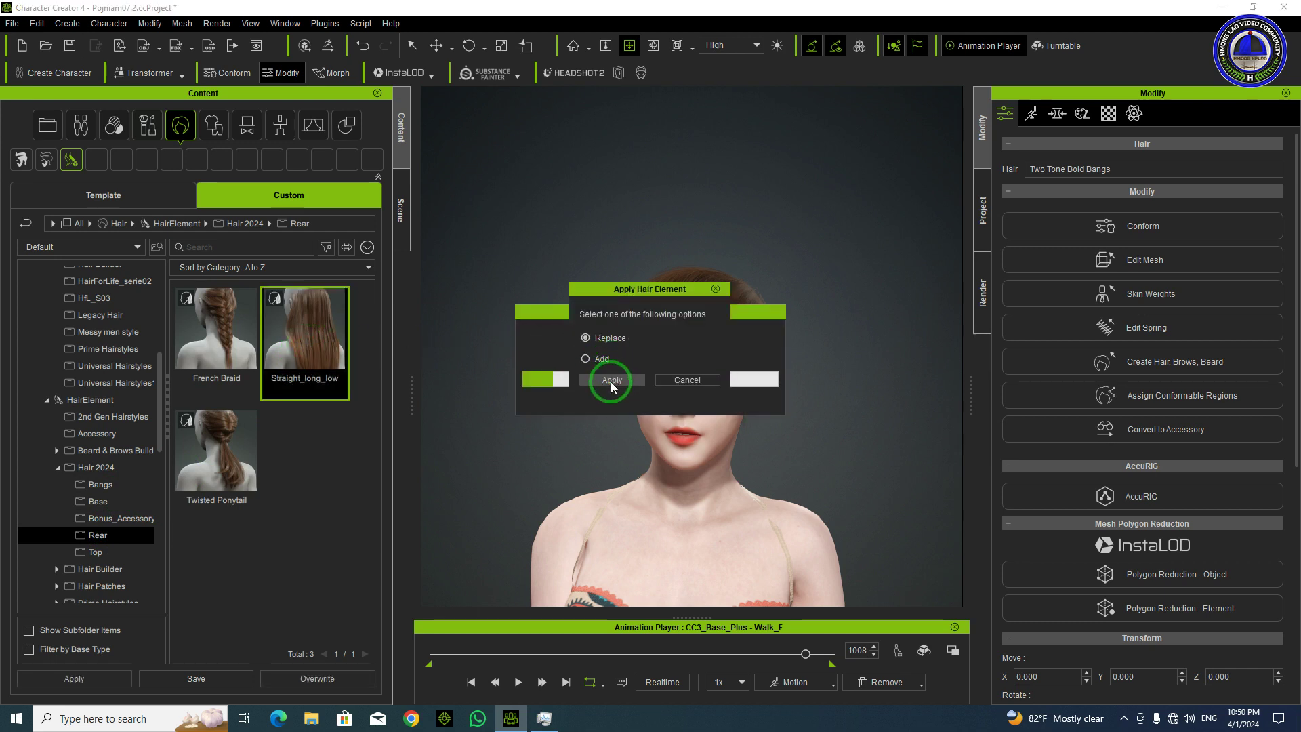
pyautogui.click(612, 379)
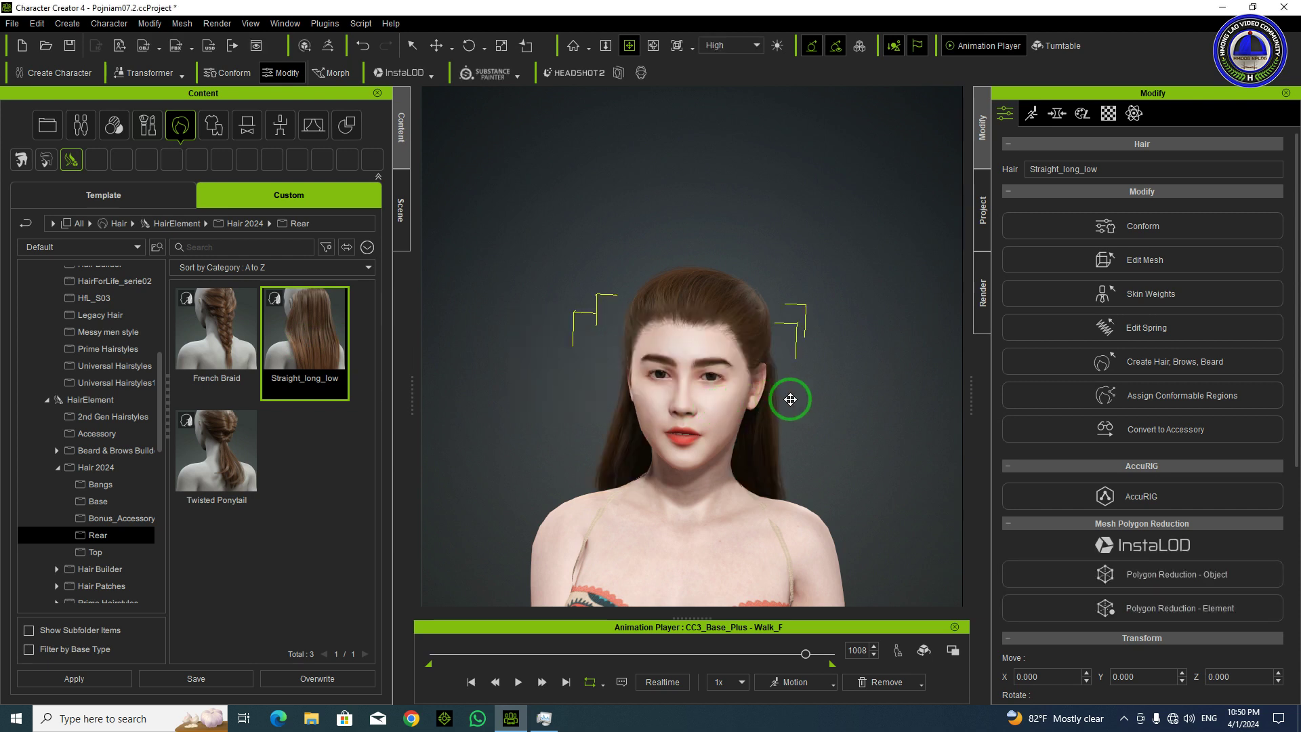
# - Inspect the long straight rear hair from behind and from the front, with the upper body in view
pyautogui.moveTo(760, 398); pyautogui.dragTo(461, 395, button='right')
pyautogui.moveTo(617, 406); pyautogui.dragTo(486, 412, button='right')
pyautogui.moveTo(668, 411); pyautogui.dragTo(430, 422, button='right')
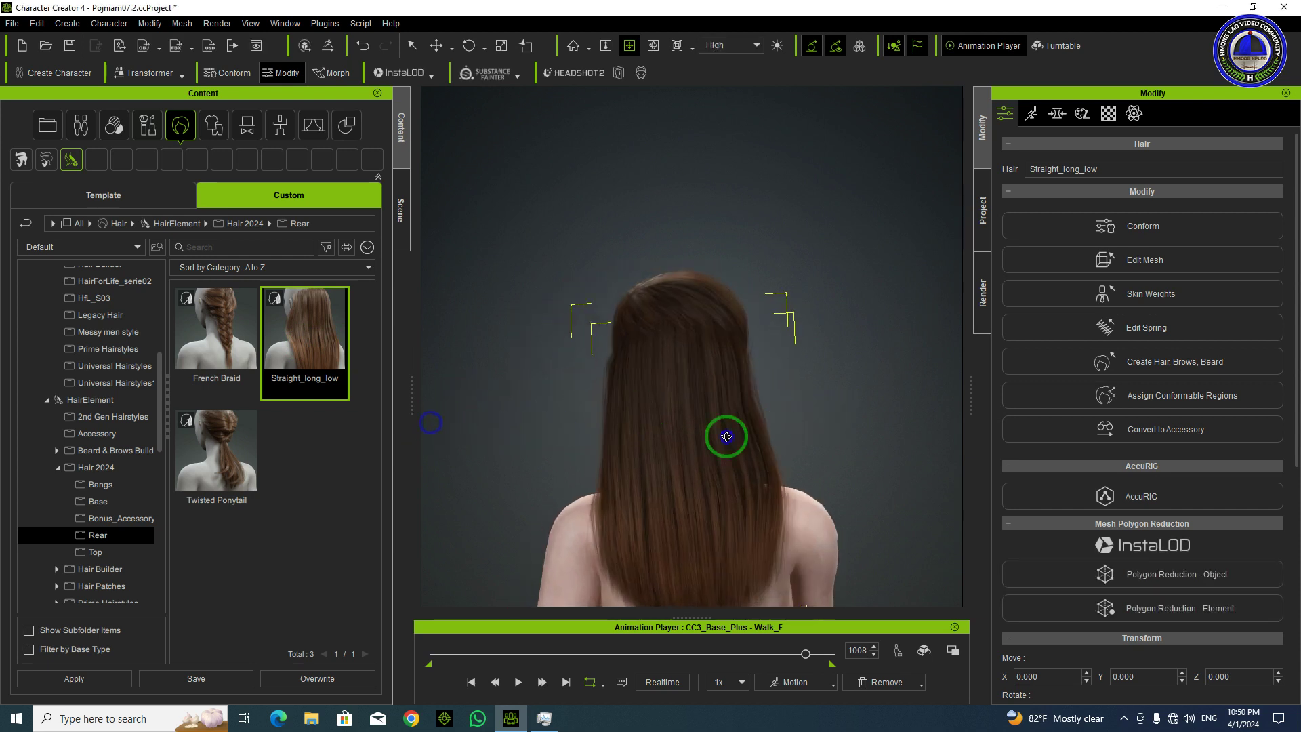
pyautogui.moveTo(726, 436); pyautogui.dragTo(631, 400, button='right')
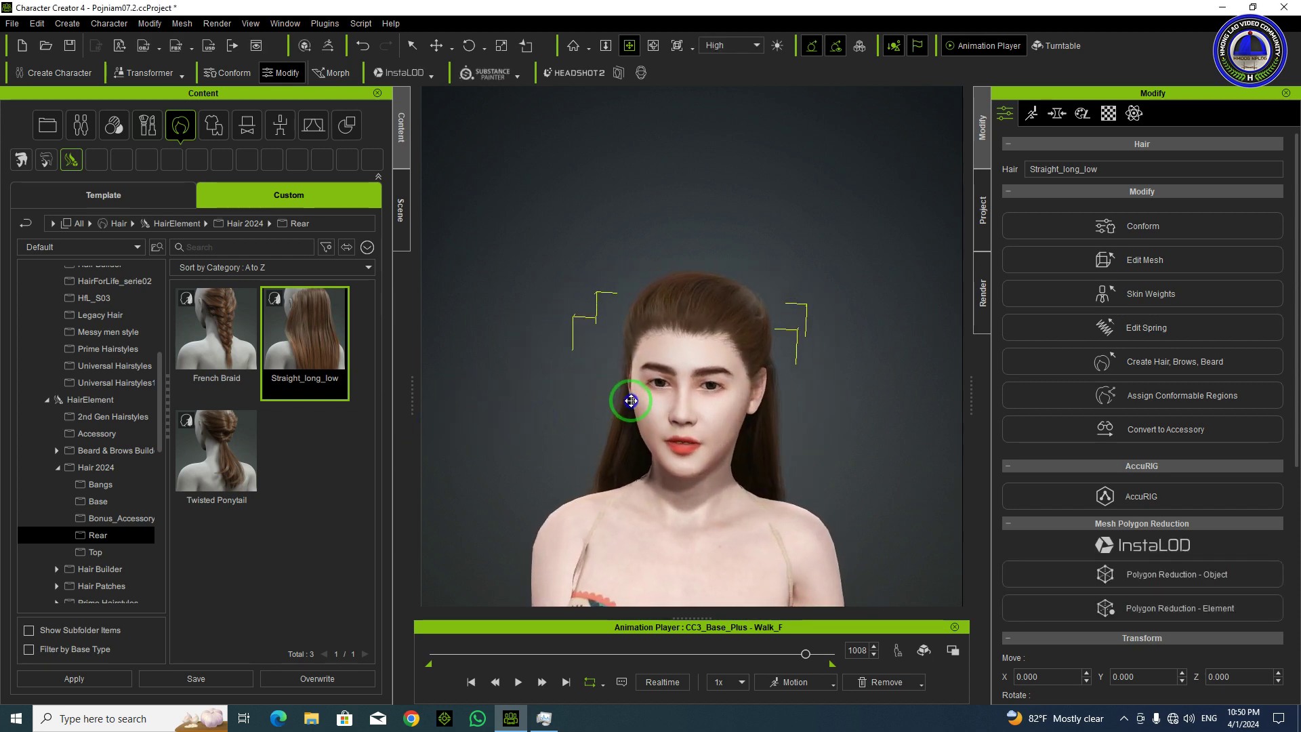
pyautogui.moveTo(741, 450); pyautogui.dragTo(739, 311, button='middle')
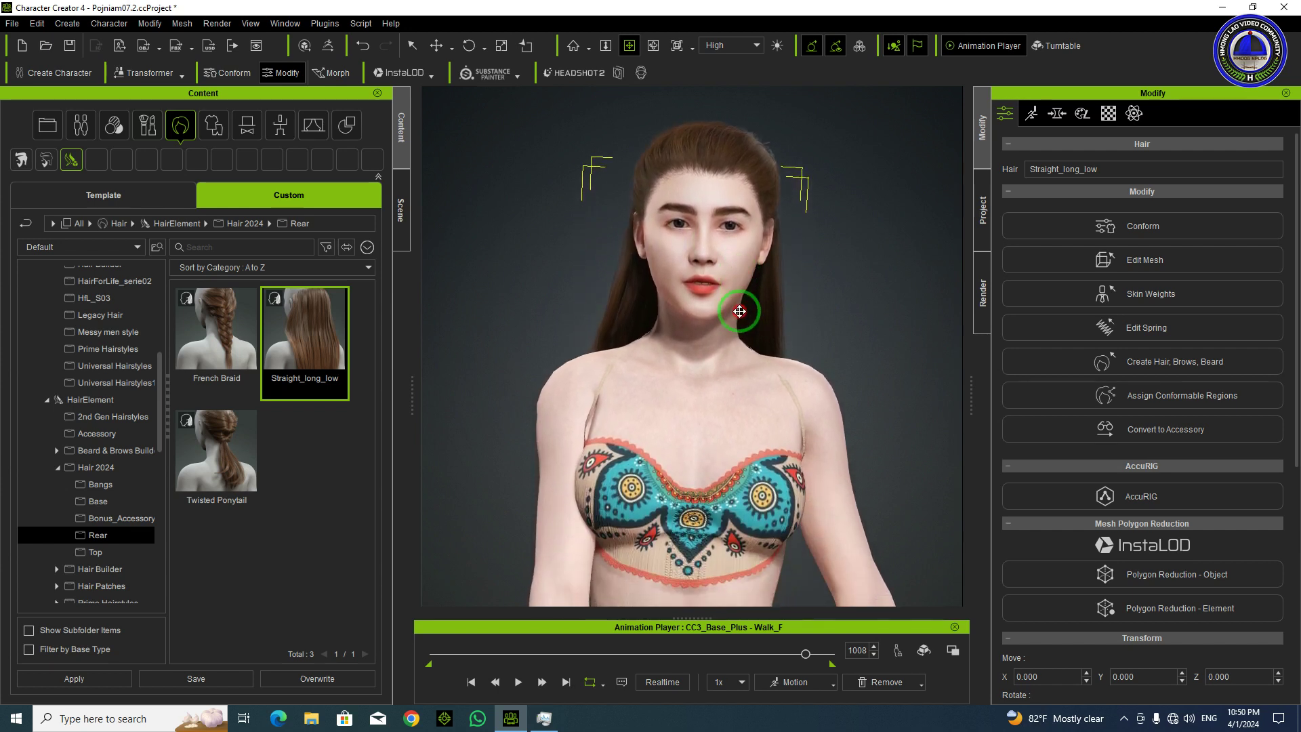
pyautogui.moveTo(791, 347); pyautogui.dragTo(788, 350, button='right')
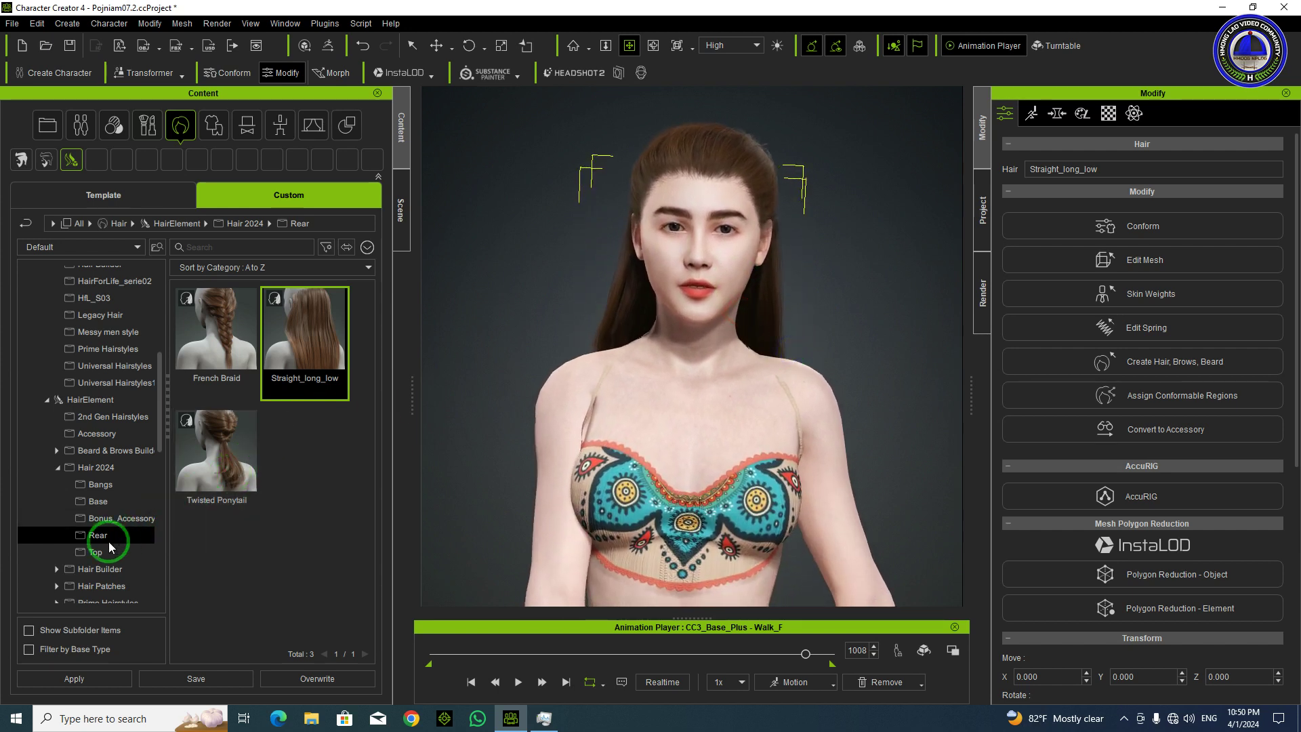
# - Add the Highlight Bangs element from the Hair 2024 Bangs to the character and view it at an angle
pyautogui.click(108, 500)
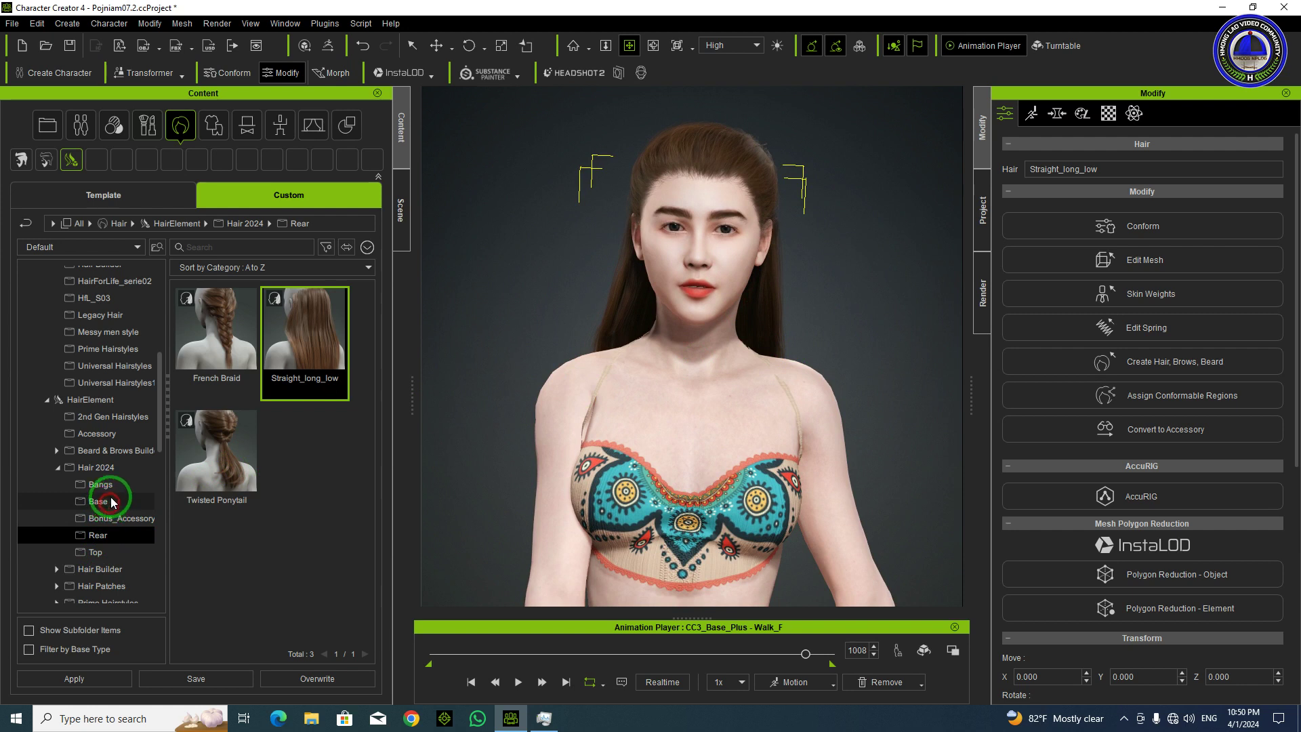
pyautogui.click(112, 486)
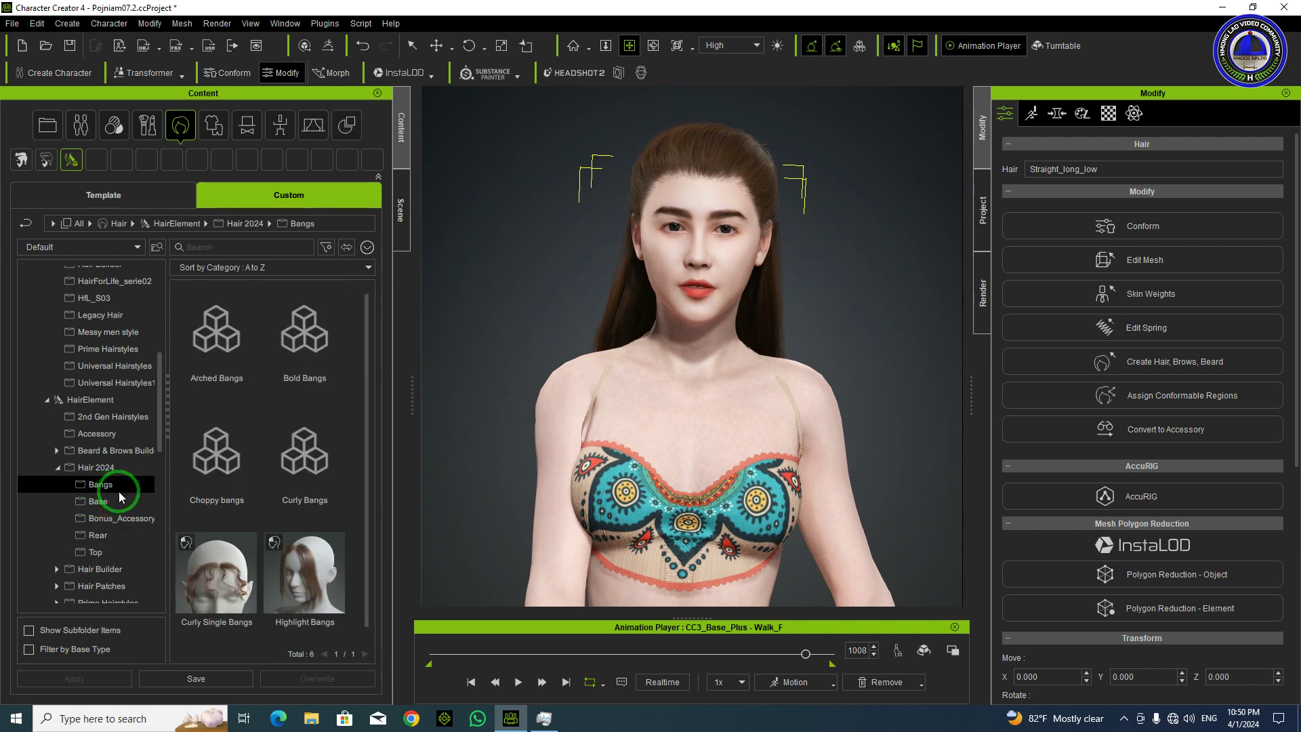
pyautogui.click(287, 515)
pyautogui.click(235, 485)
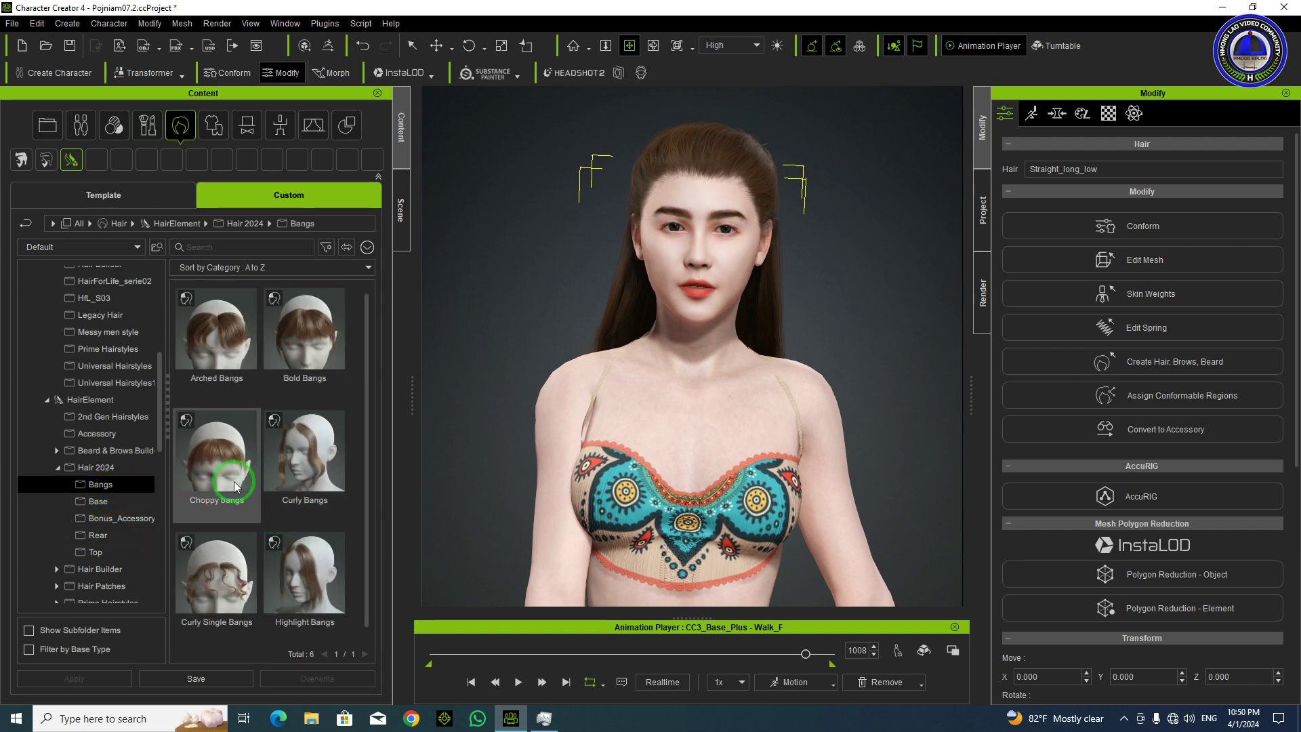
pyautogui.scroll(-1, 233, 481)
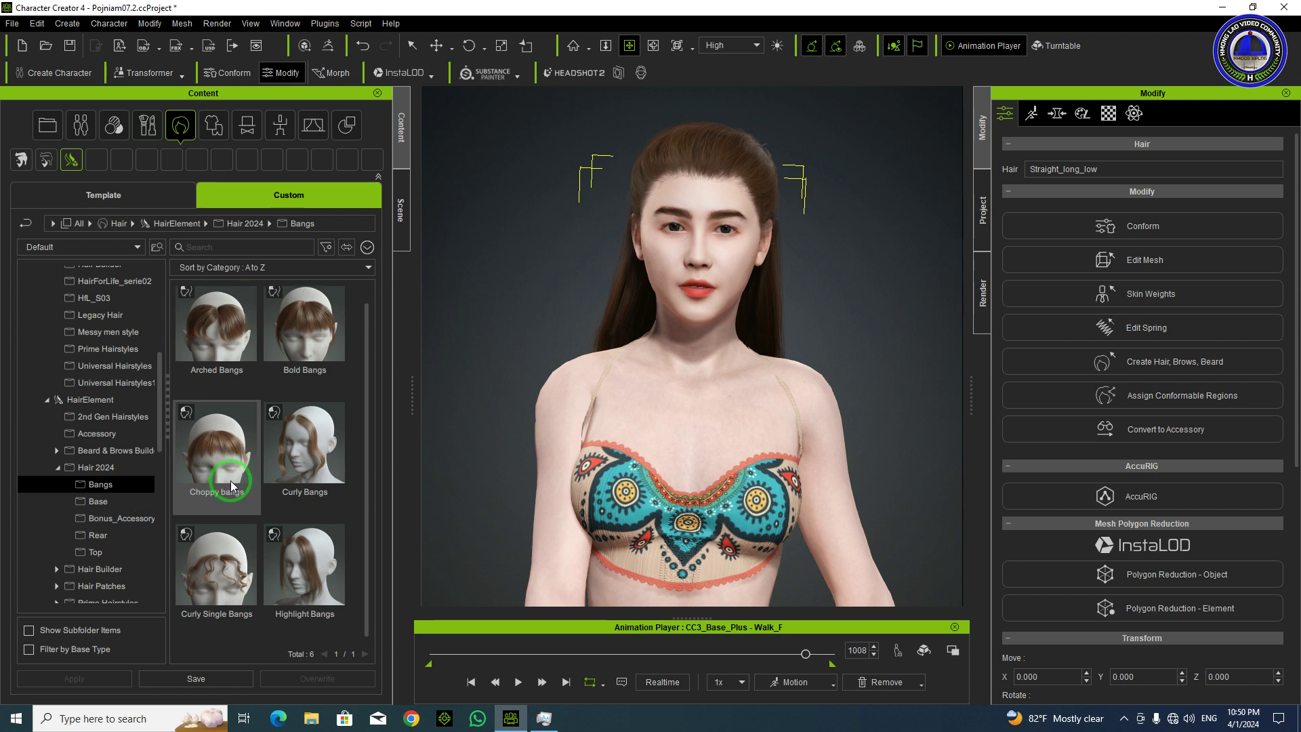
pyautogui.click(219, 345)
pyautogui.doubleClick(314, 571)
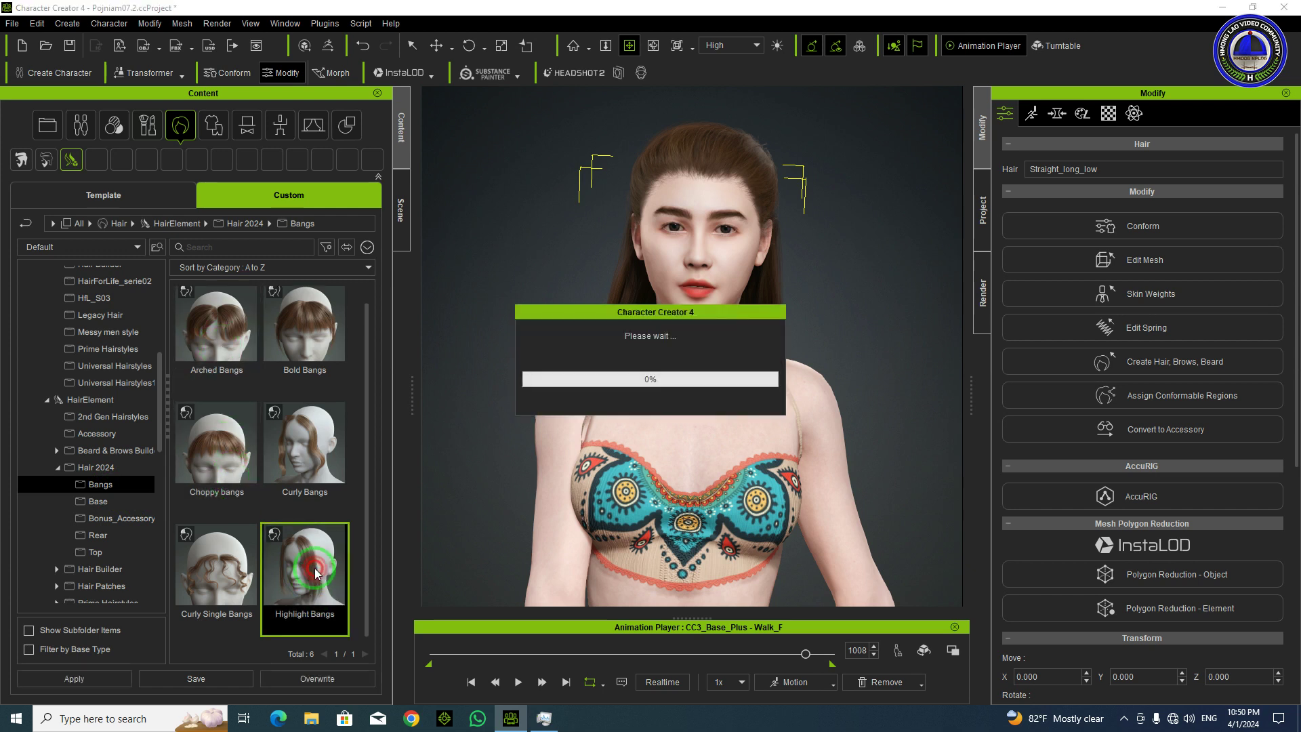
pyautogui.click(633, 380)
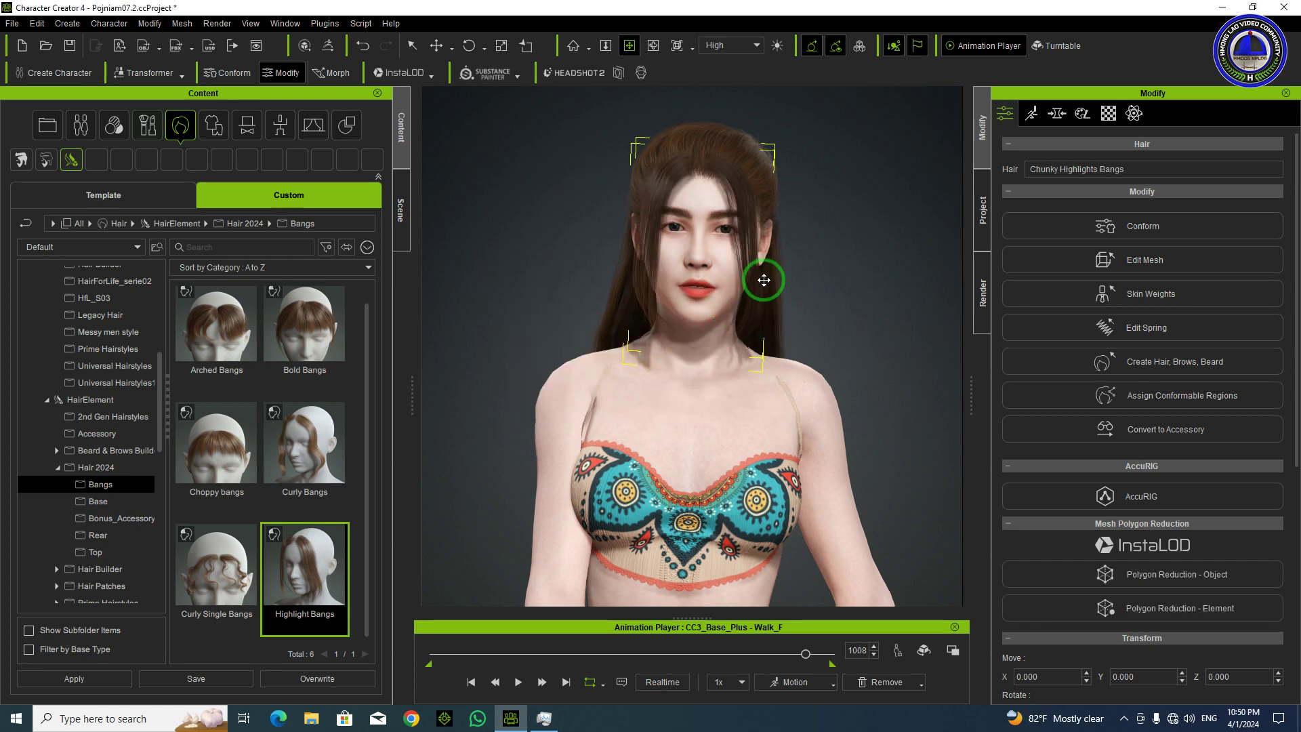
pyautogui.moveTo(763, 279); pyautogui.dragTo(736, 281, button='right')
# - Look through the Hair 2024 Top elements, from the baby braids to the side ponytails
pyautogui.click(110, 547)
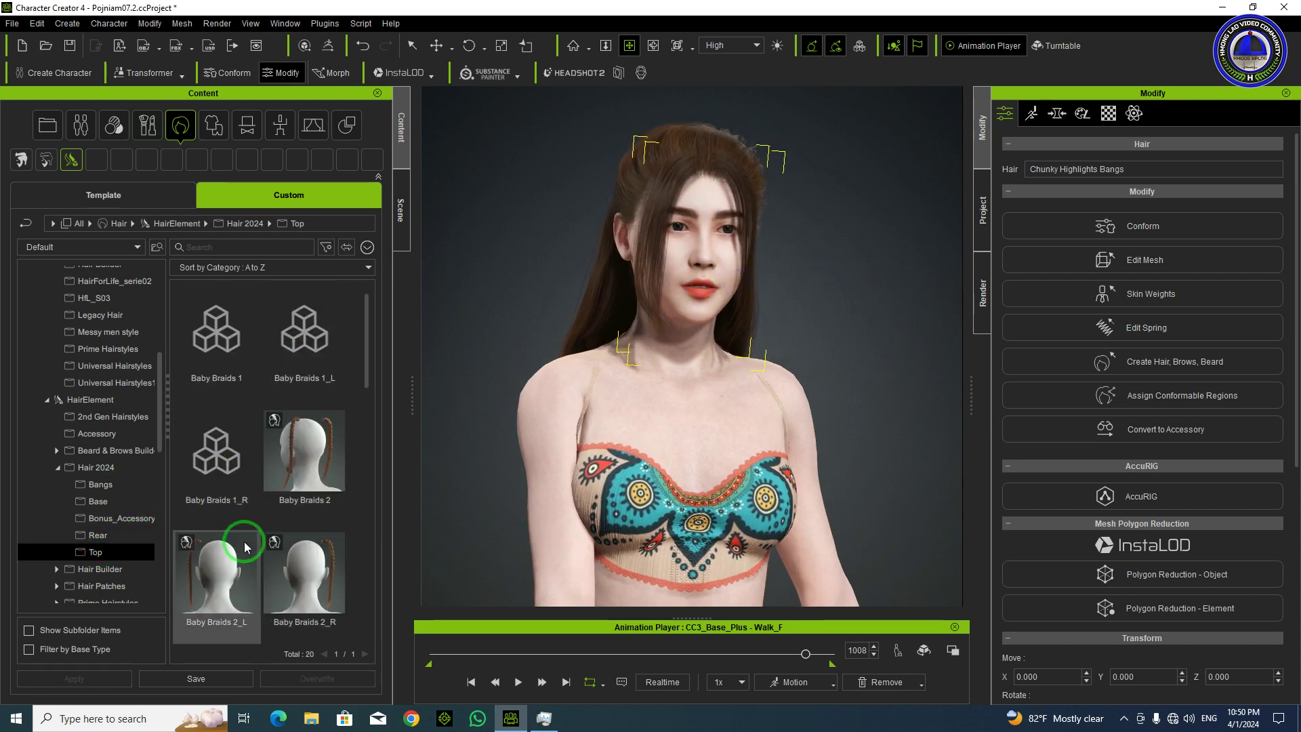
pyautogui.scroll(-3, 244, 548)
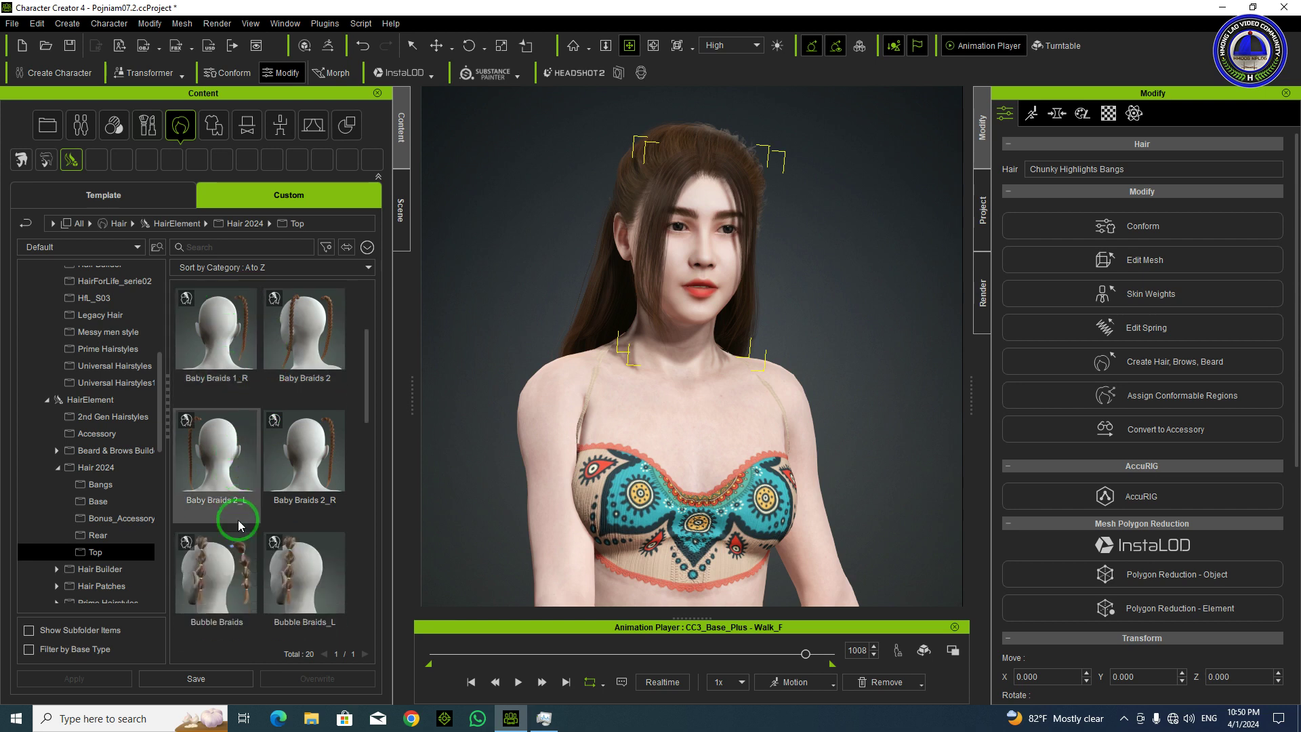
pyautogui.scroll(-3, 239, 525)
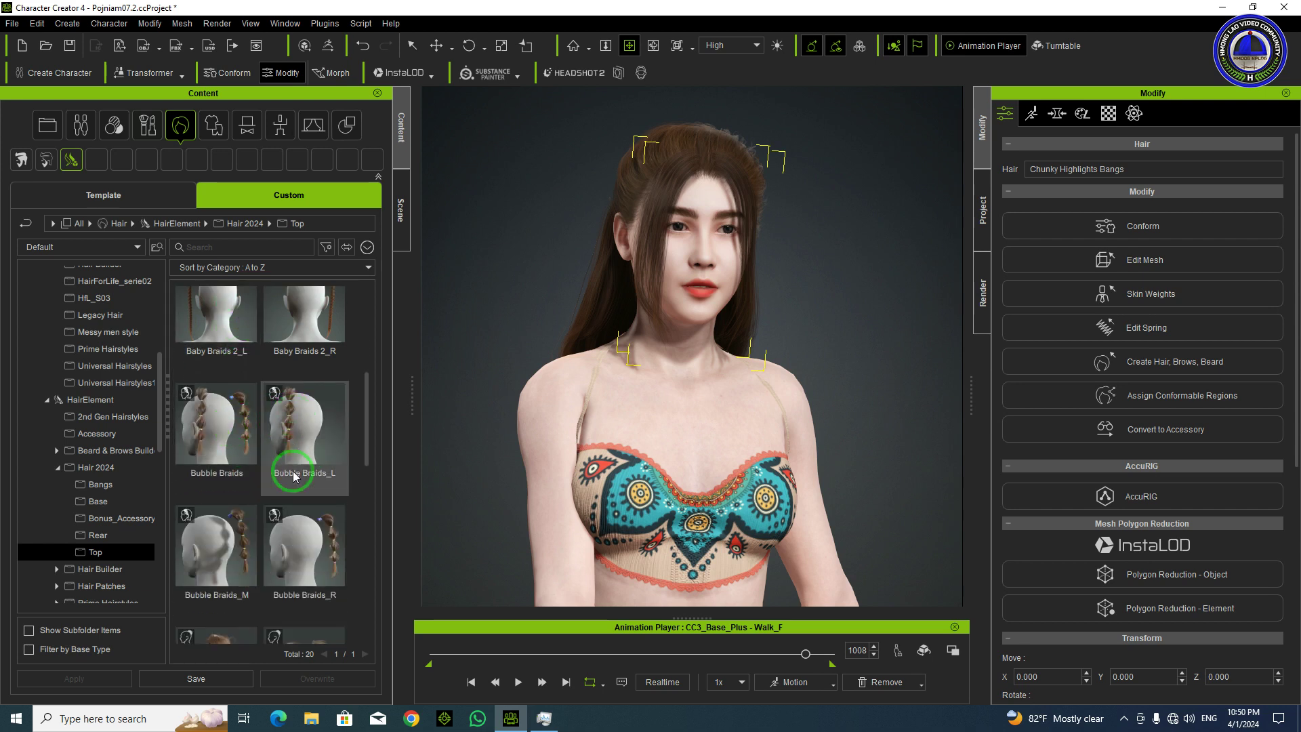
pyautogui.scroll(-3, 247, 521)
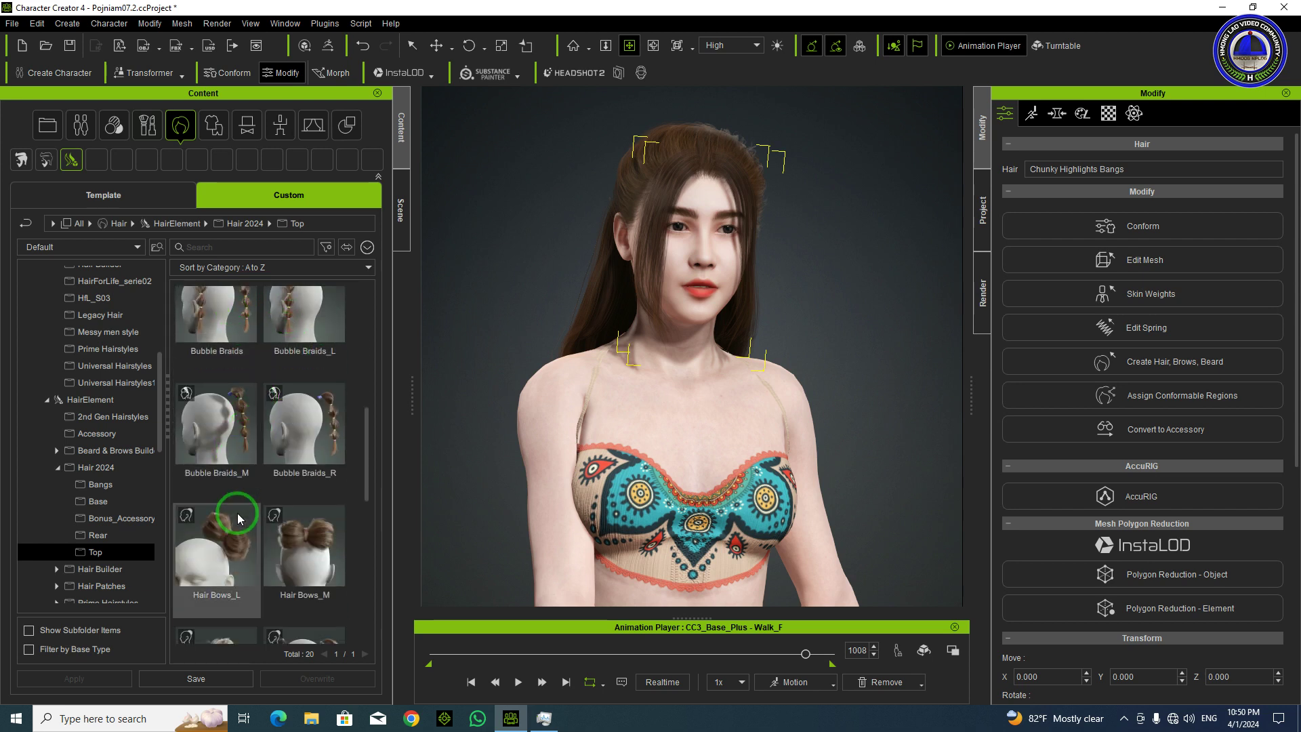
pyautogui.scroll(-6, 238, 514)
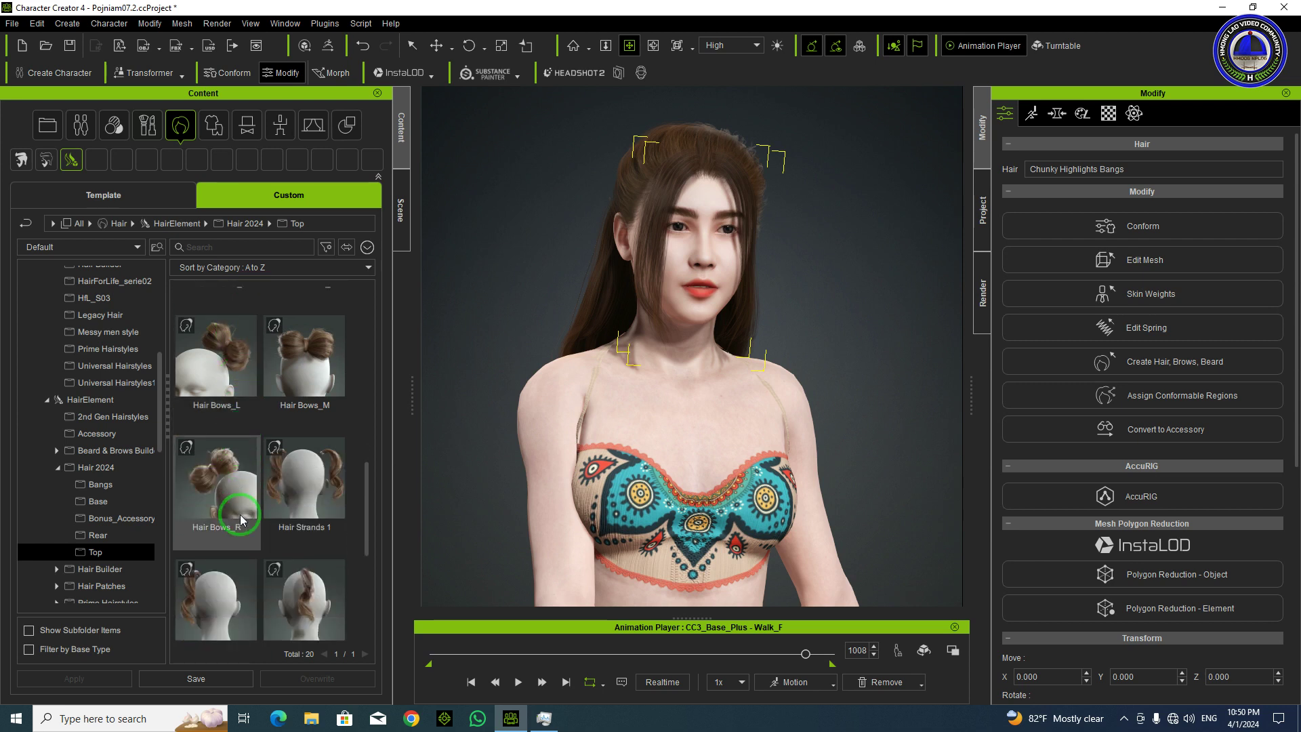
pyautogui.scroll(-7, 240, 515)
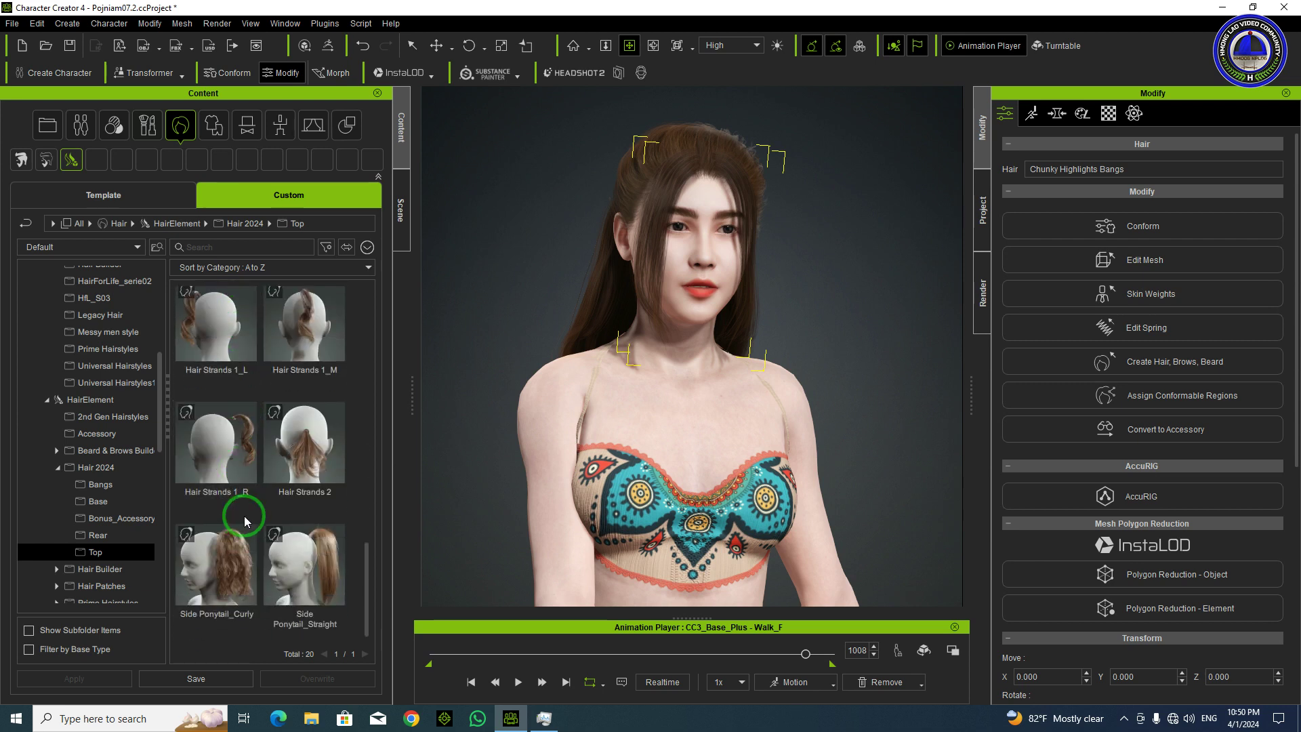
# - Try the Side Ponytail_Straight top element on the character, view it from the front, and remove it
pyautogui.moveTo(321, 546); pyautogui.dragTo(631, 387)
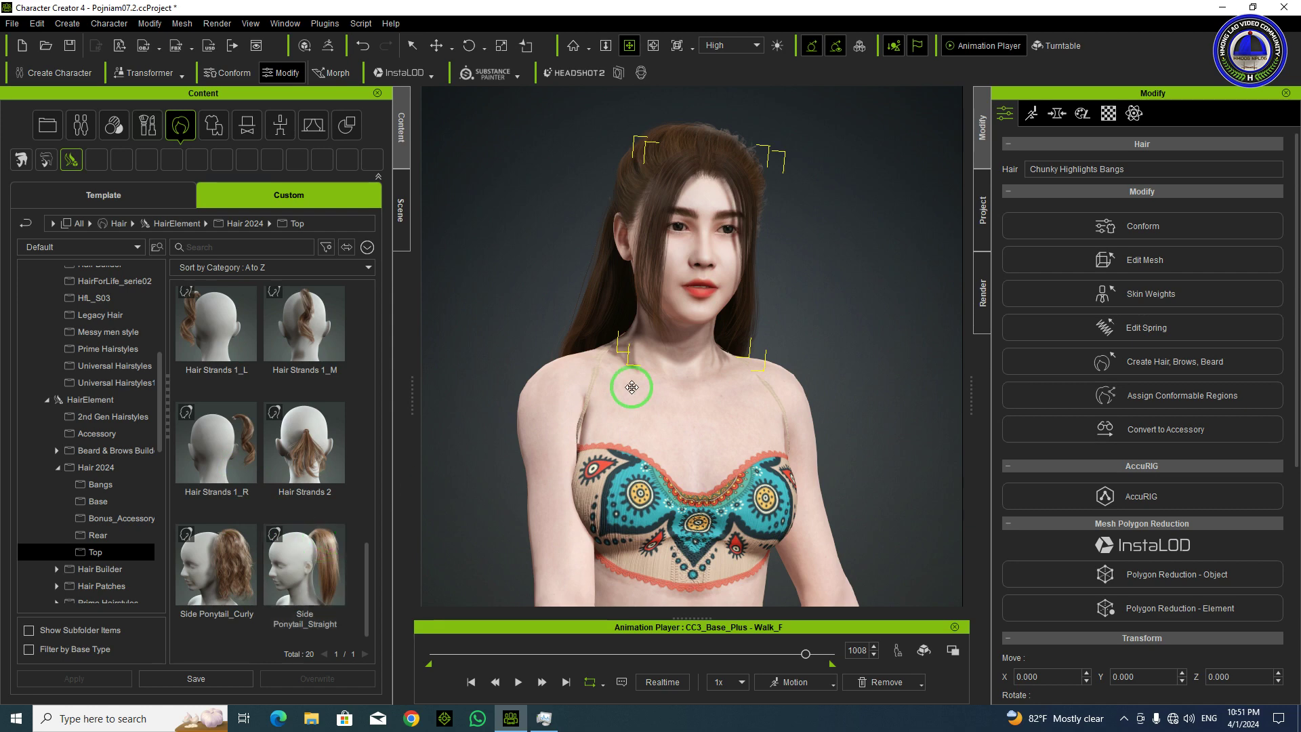
pyautogui.moveTo(790, 311)
pyautogui.mouseDown(button='right')
pyautogui.moveTo(764, 308)
pyautogui.moveTo(799, 320)
pyautogui.moveTo(781, 325)
pyautogui.mouseUp(button='right')
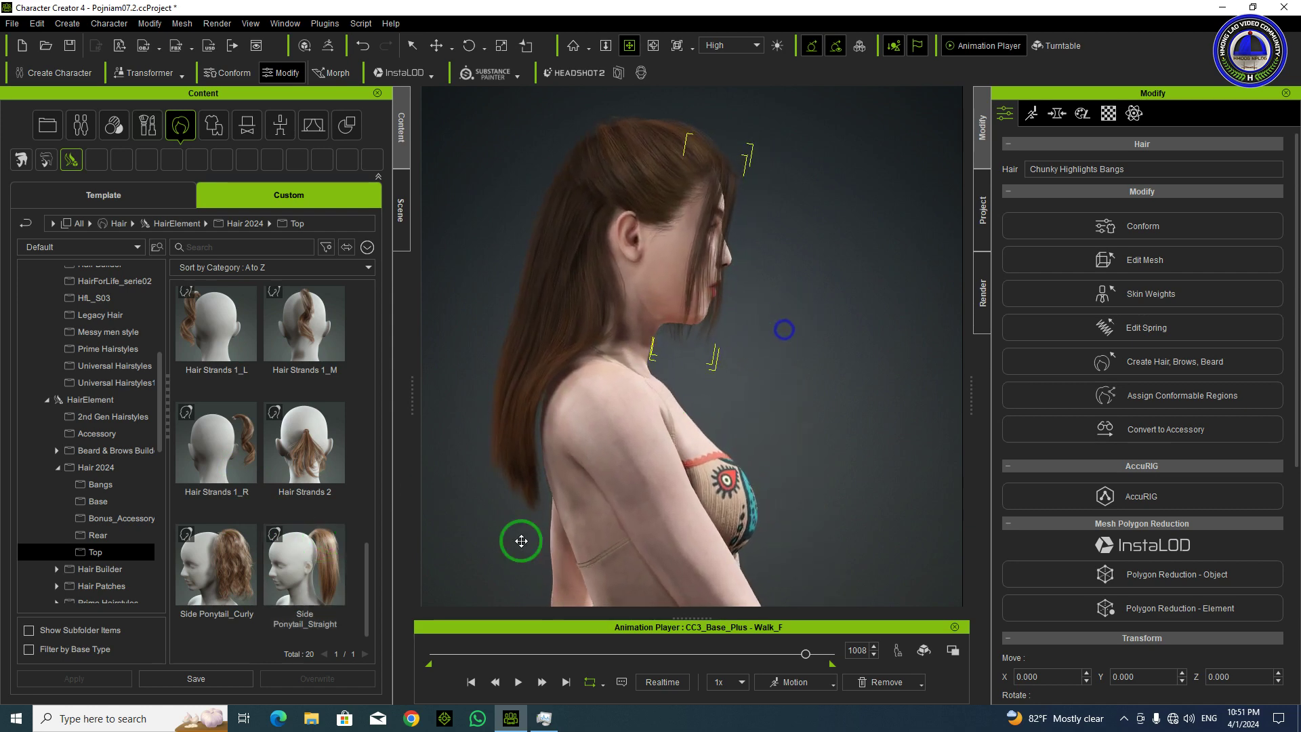
pyautogui.doubleClick(316, 566)
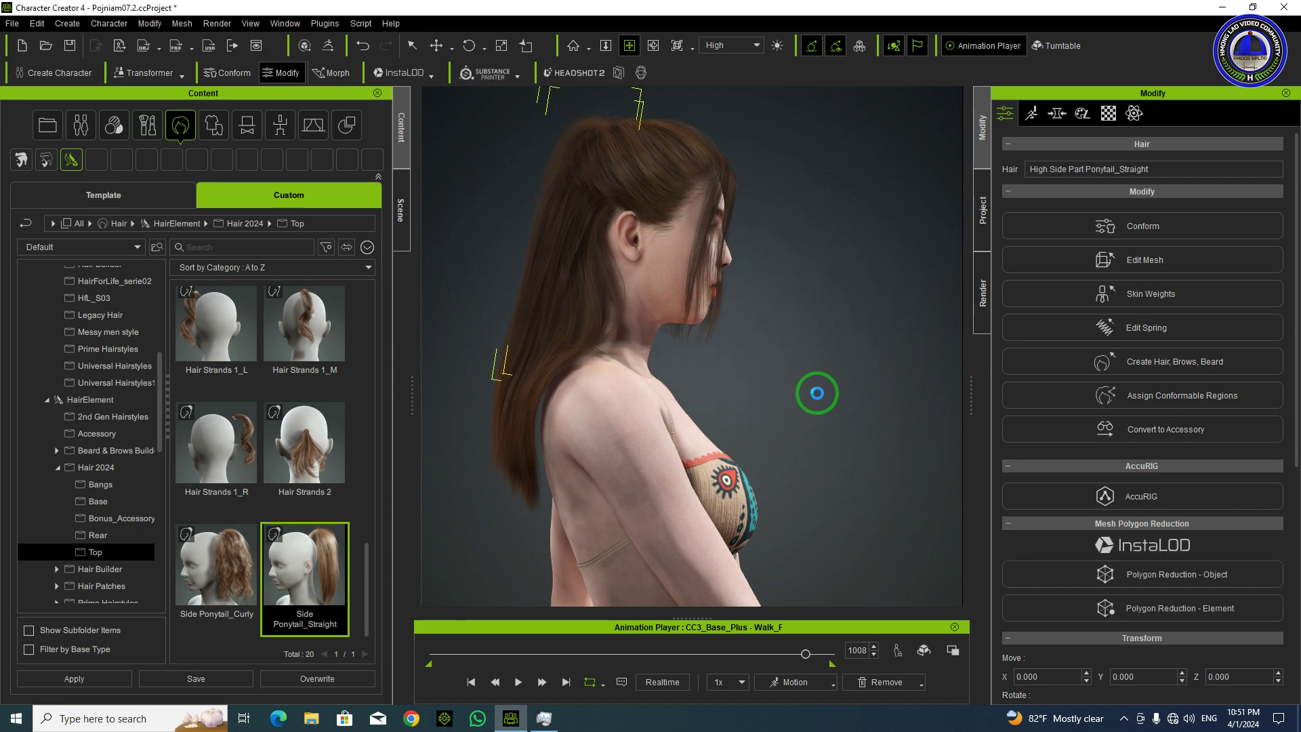
pyautogui.moveTo(592, 335); pyautogui.dragTo(766, 350, button='right')
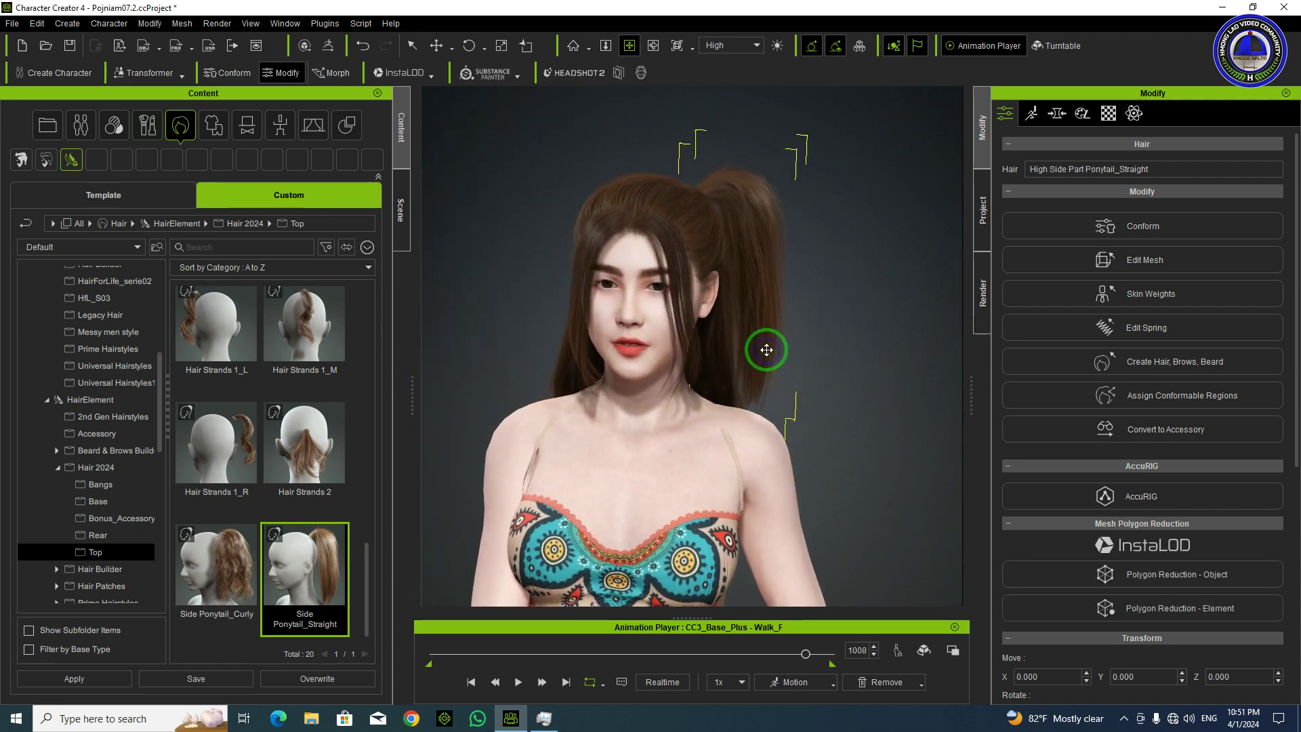
pyautogui.press('Delete')
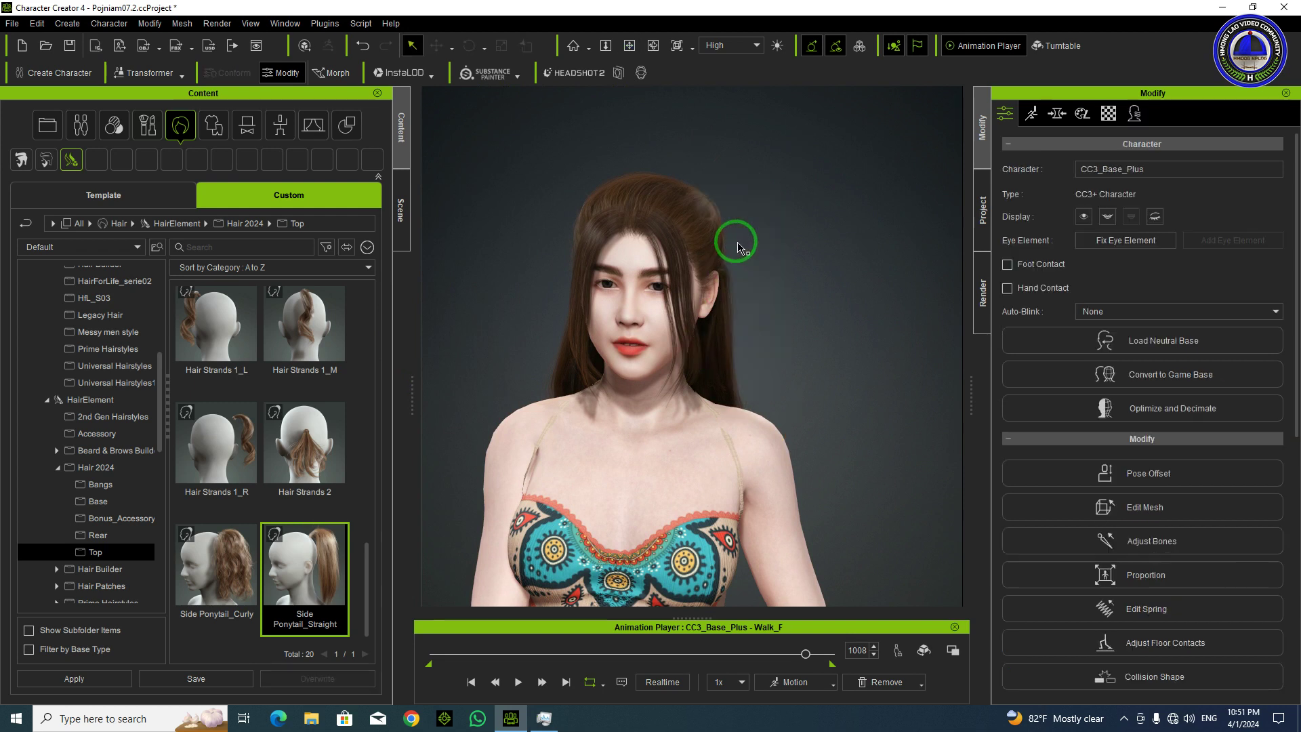
# - Add the Bubble Braids element from the Hair 2024 Top hair to the character
pyautogui.scroll(3, 291, 416)
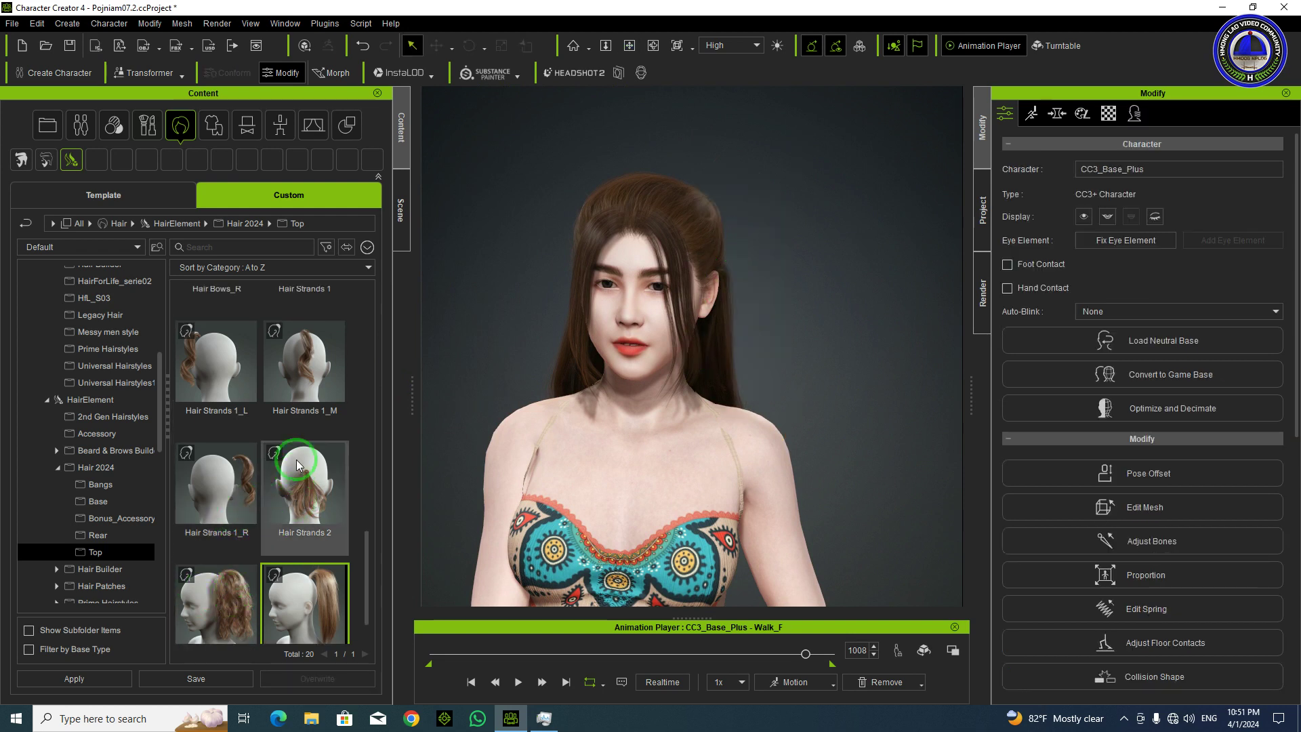
pyautogui.scroll(7, 291, 416)
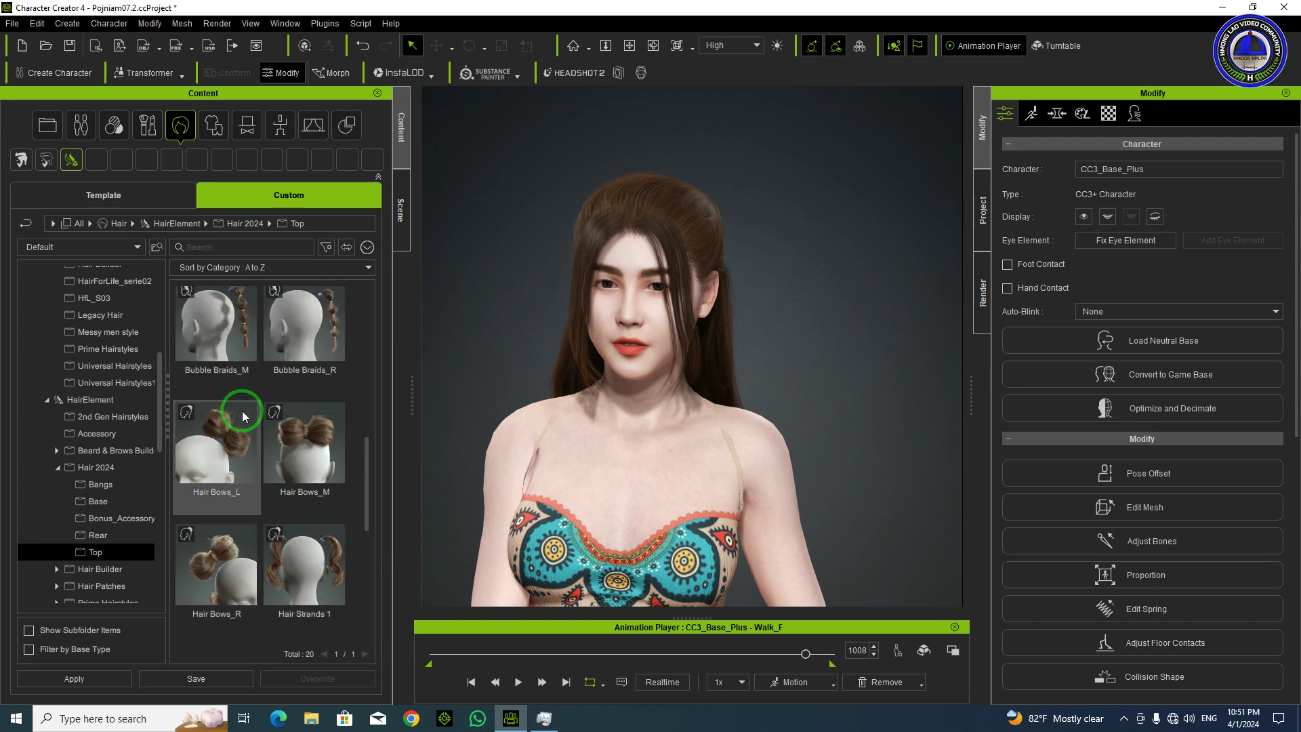
pyautogui.doubleClick(230, 423)
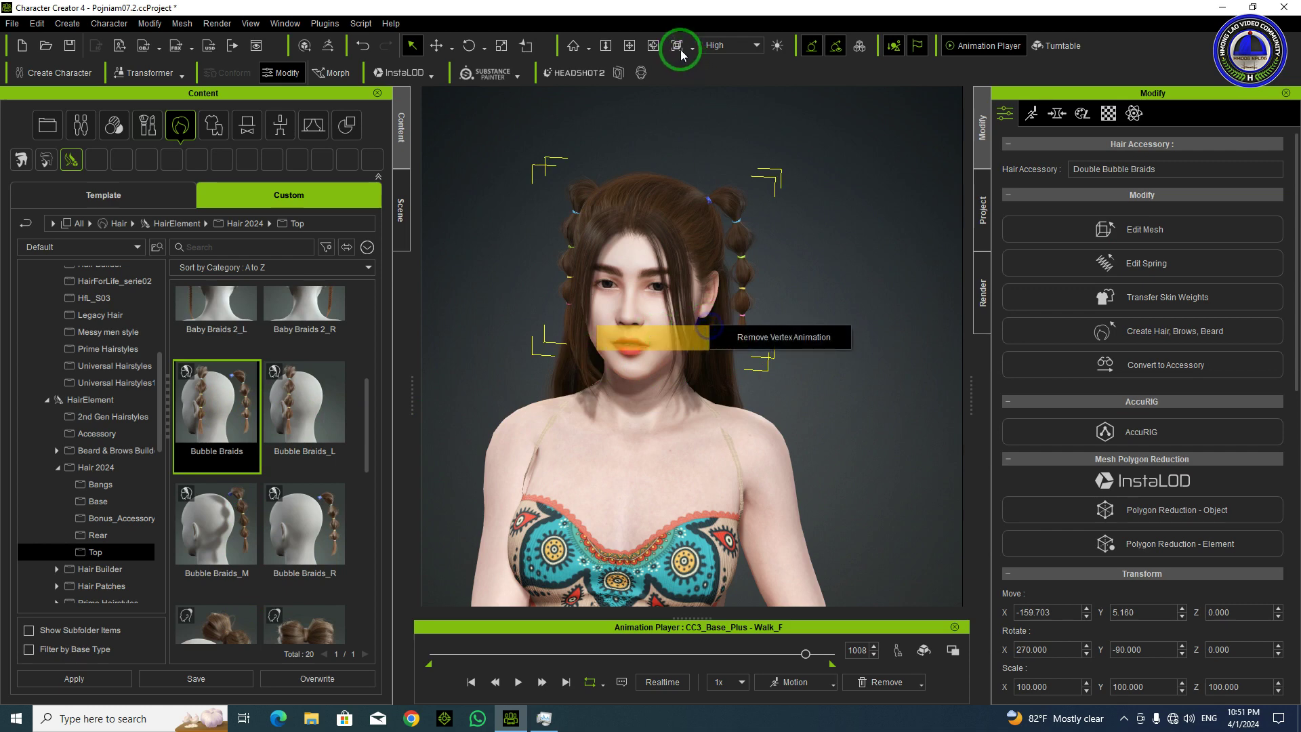
# - Examine the bubble braids together with the bangs and long rear hair, close up and from different front angles
pyautogui.click(654, 46)
pyautogui.moveTo(779, 198); pyautogui.dragTo(651, 304)
pyautogui.scroll(5, 708, 274)
pyautogui.moveTo(619, 245); pyautogui.dragTo(674, 291)
pyautogui.scroll(-5, 680, 301)
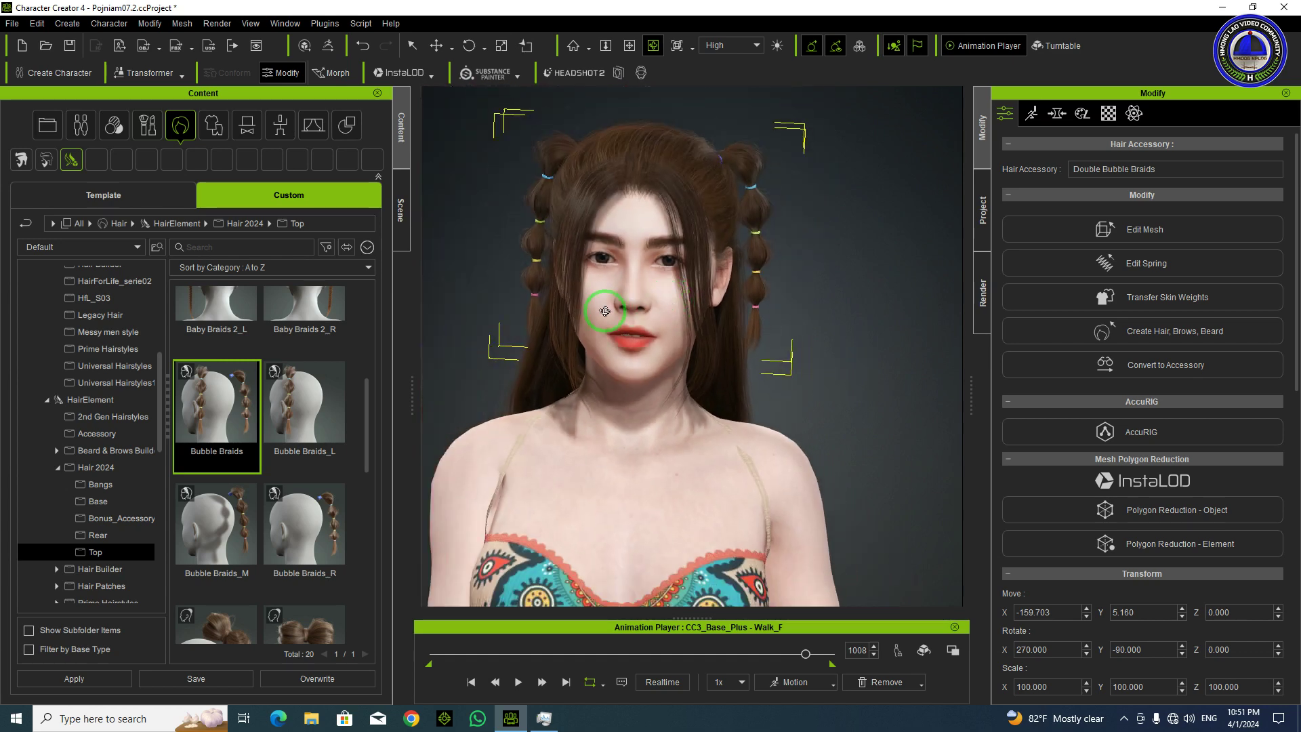
pyautogui.moveTo(662, 263); pyautogui.dragTo(668, 314)
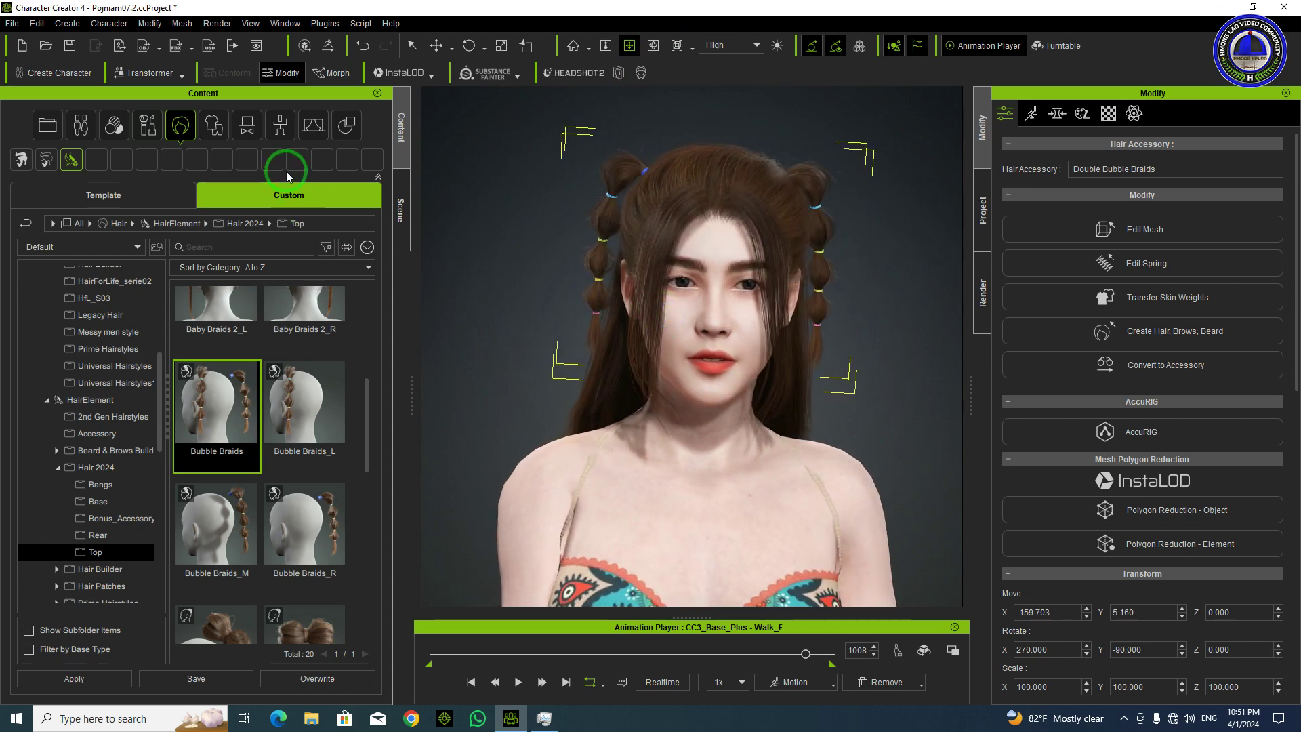
# - Look through the complete Hair 2024 hairstyles in the HairGroup library, from Bridal-Style Braid to Whimsical Bow Hair
pyautogui.scroll(2, 91, 329)
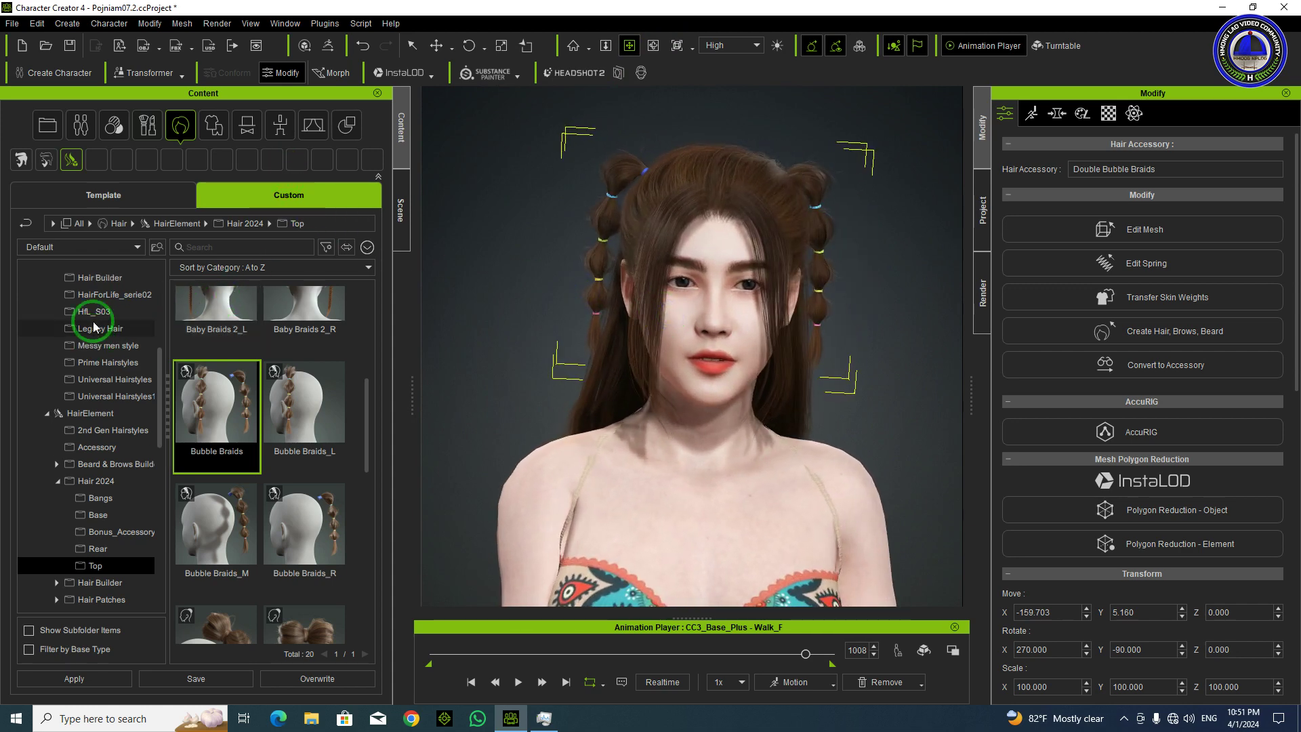
pyautogui.scroll(1, 91, 331)
pyautogui.click(103, 288)
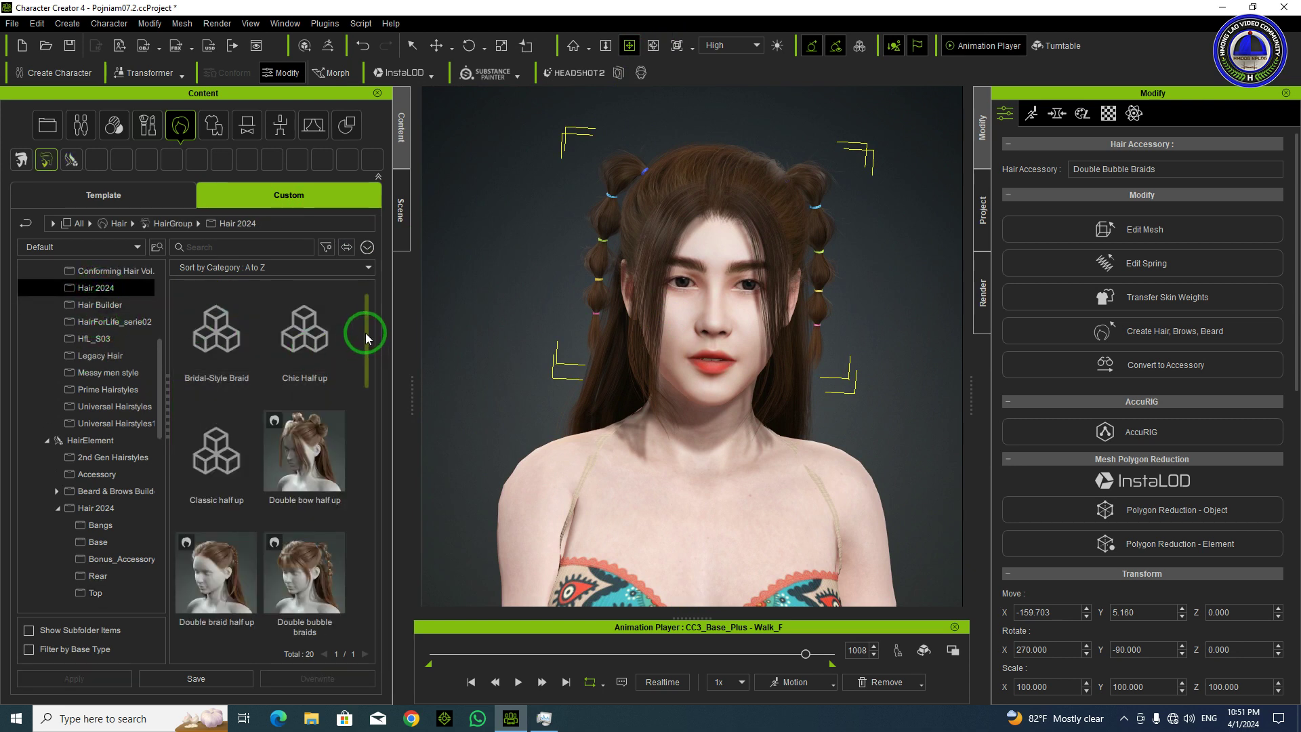
pyautogui.moveTo(366, 337); pyautogui.dragTo(363, 349)
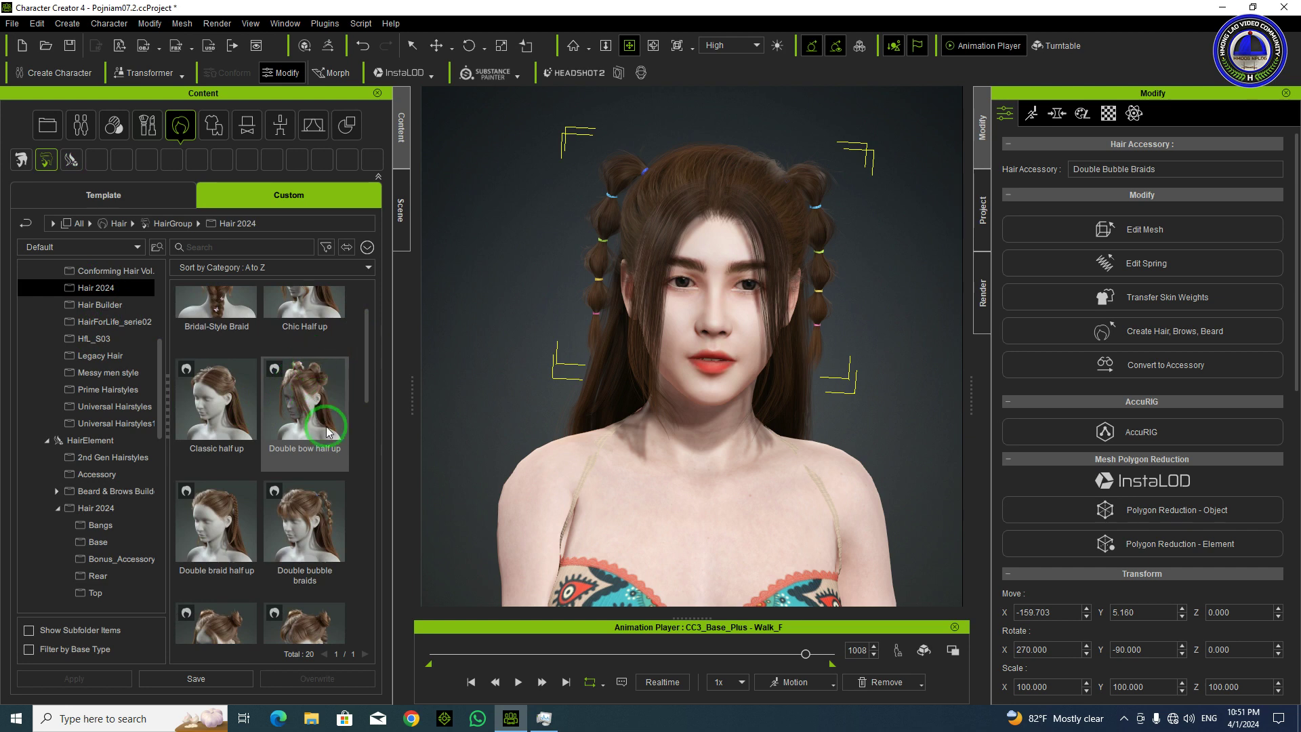
pyautogui.scroll(-1, 271, 484)
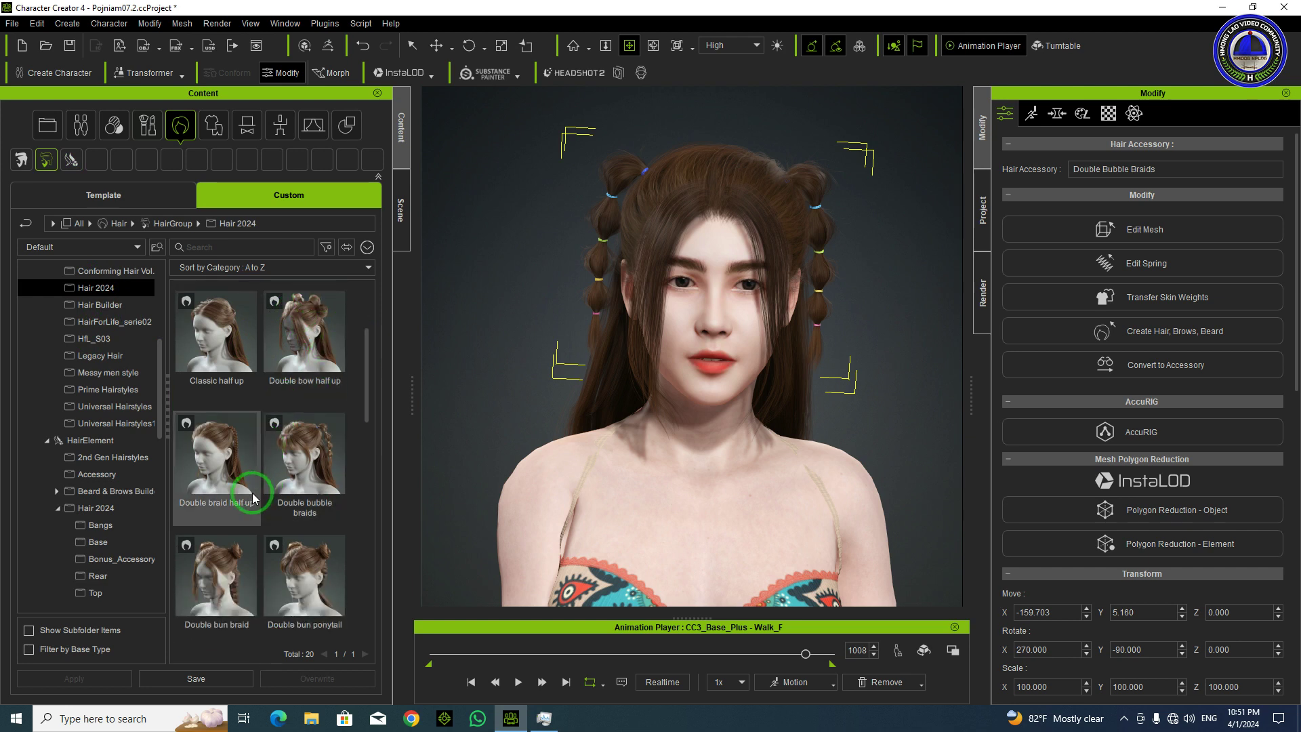
pyautogui.scroll(-3, 251, 491)
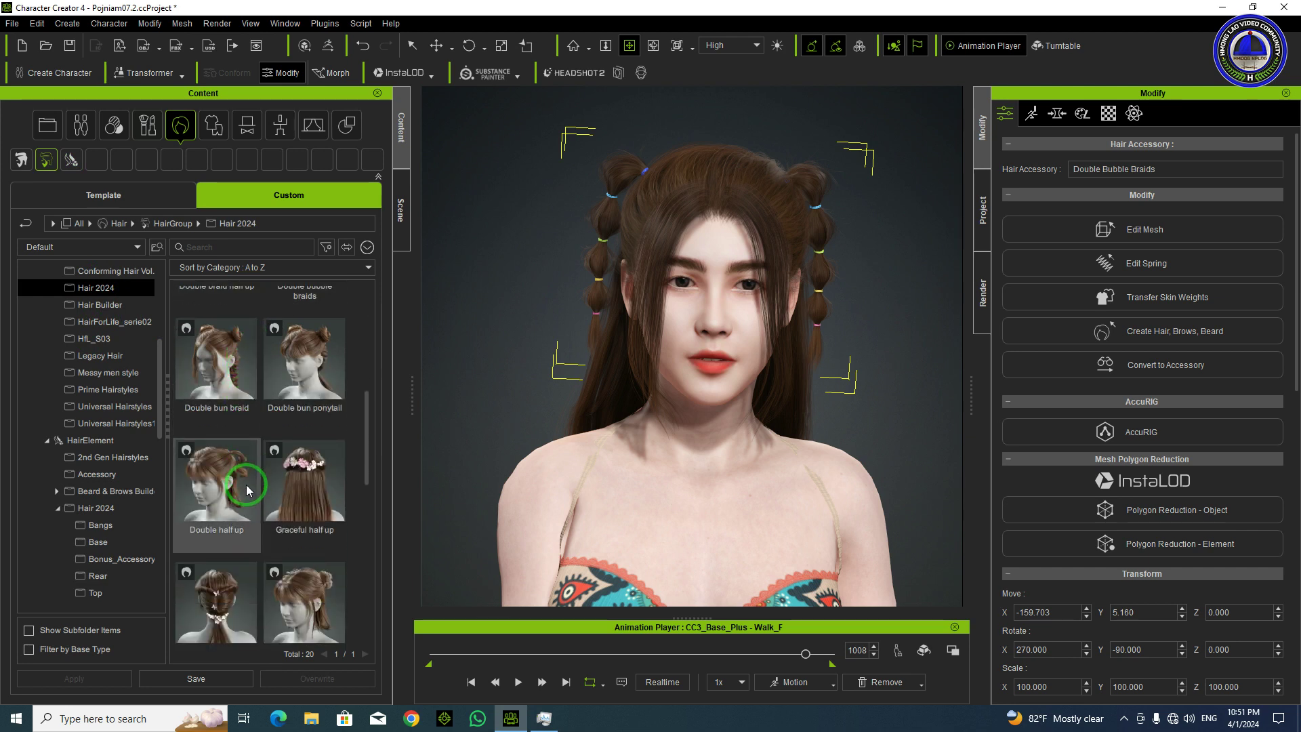
pyautogui.scroll(-4, 246, 488)
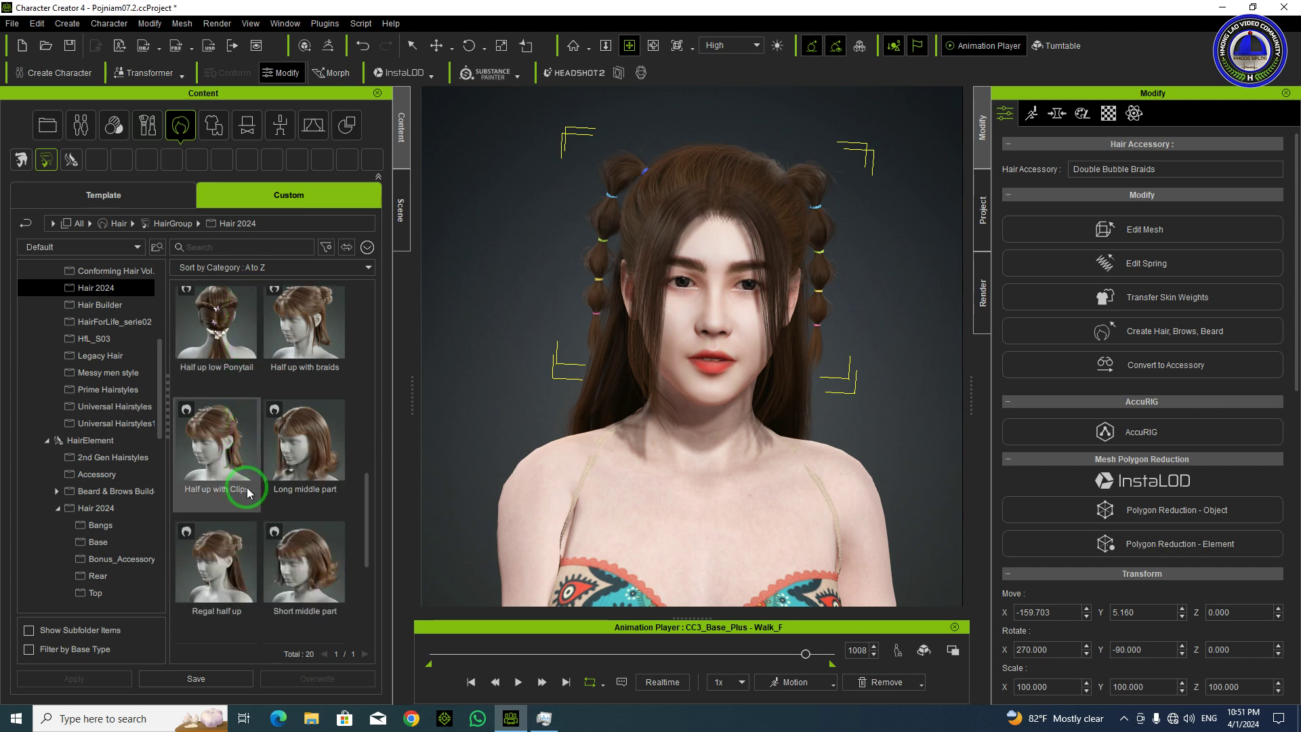
pyautogui.scroll(-4, 246, 491)
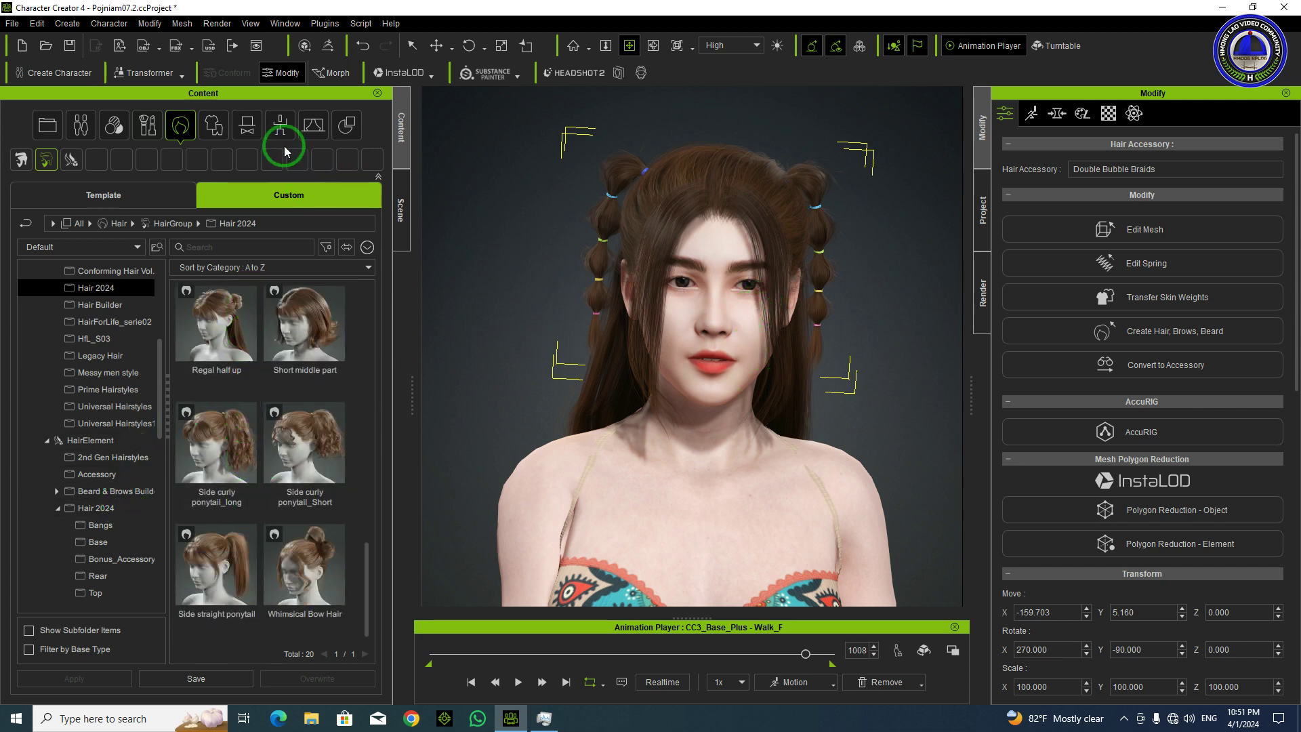
# - Look through the Arched Bangs material presets in the Hair 2024 folder of the Material Plus library
pyautogui.click(314, 129)
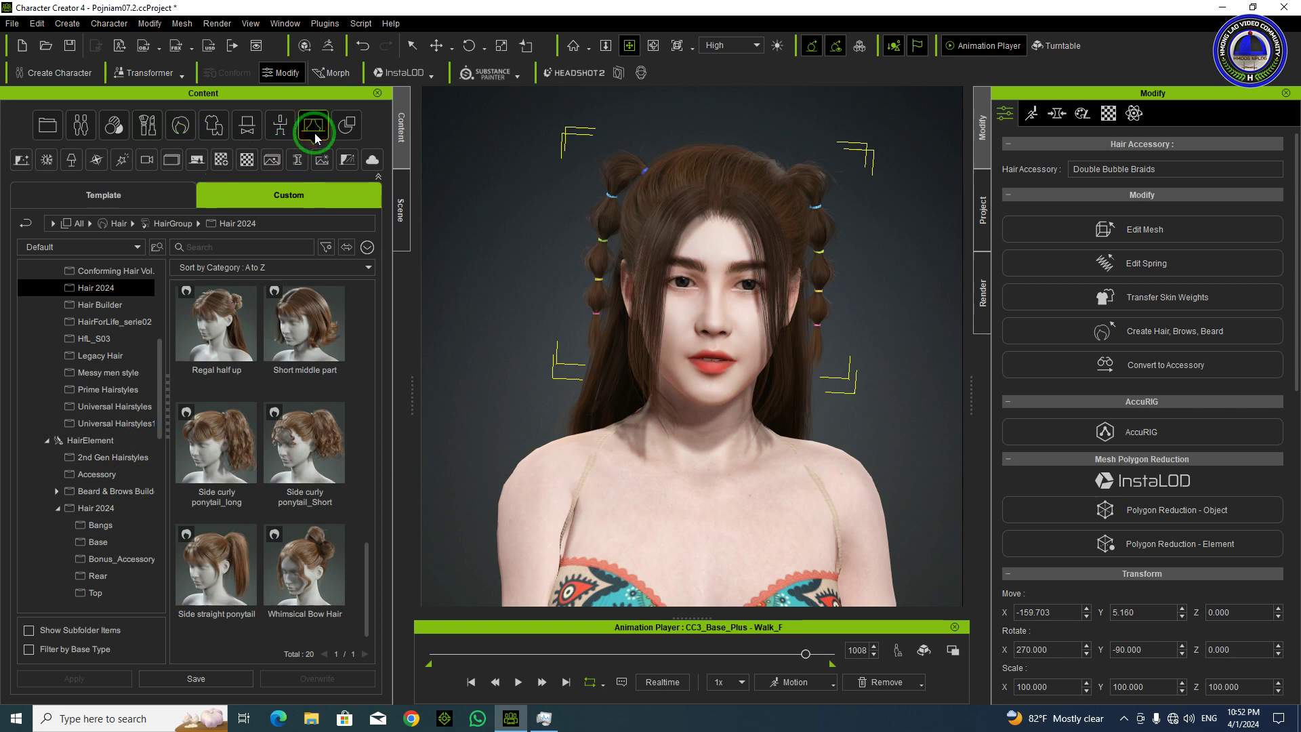
pyautogui.click(218, 162)
pyautogui.doubleClick(219, 301)
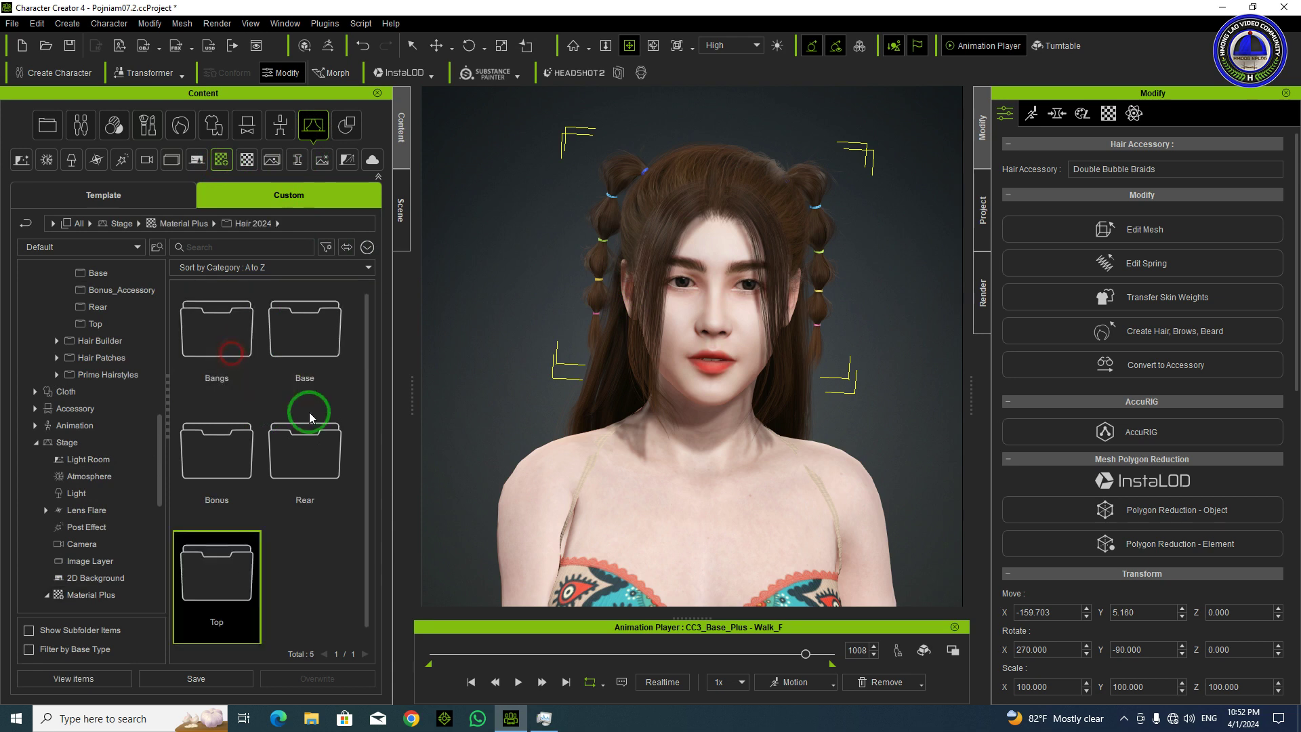
pyautogui.doubleClick(216, 347)
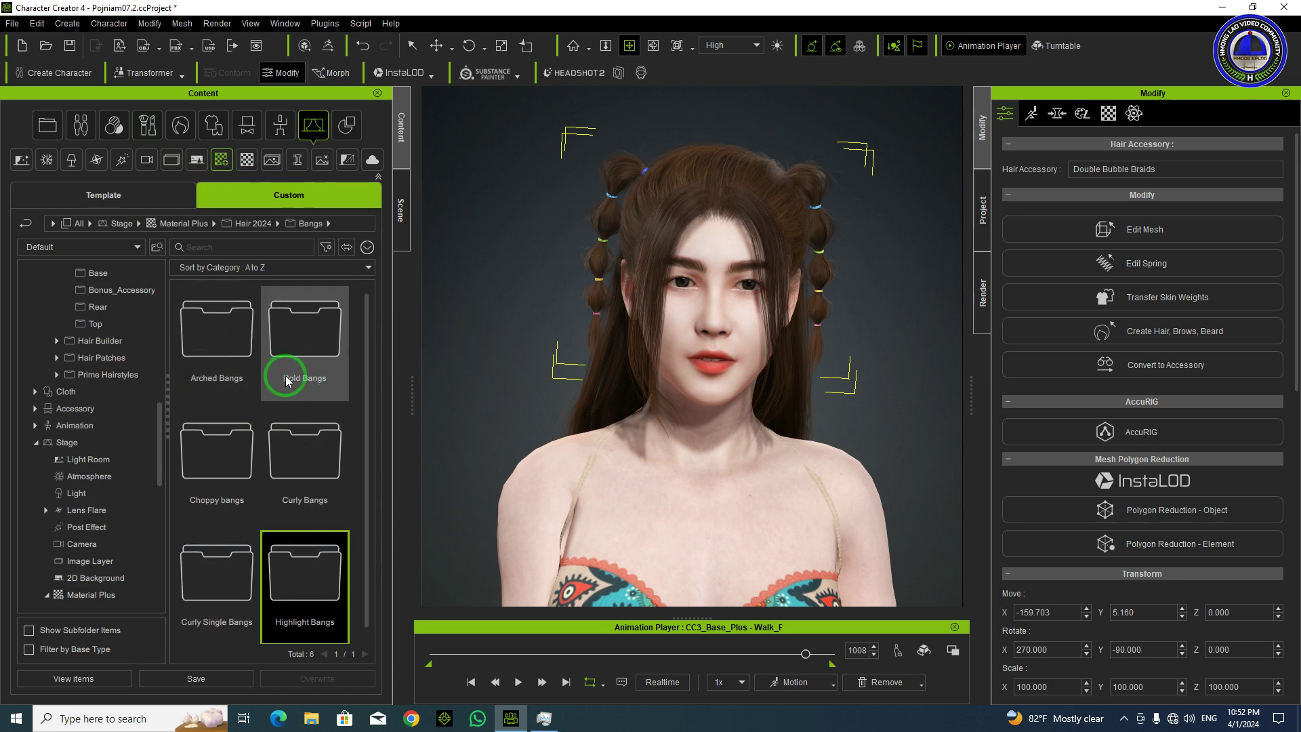
pyautogui.click(228, 352)
pyautogui.doubleClick(228, 352)
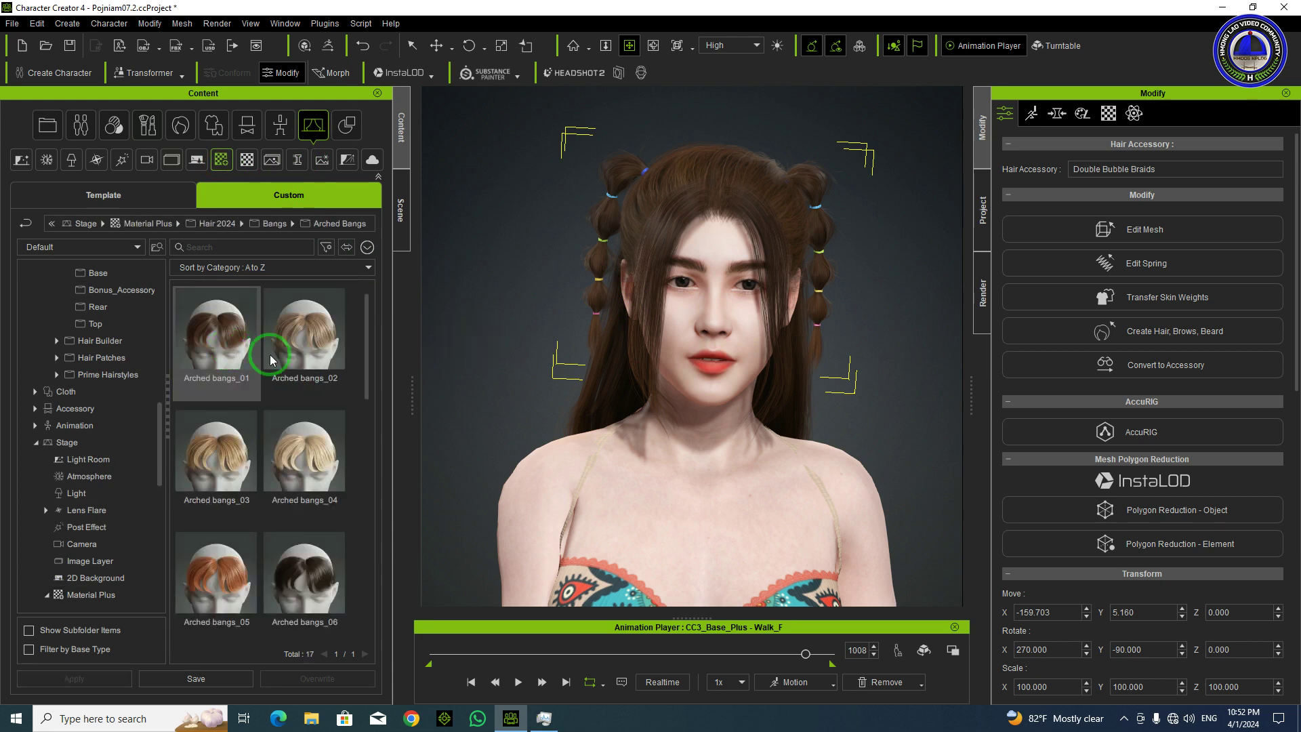
pyautogui.moveTo(368, 320); pyautogui.dragTo(369, 531)
pyautogui.scroll(-2, 100, 474)
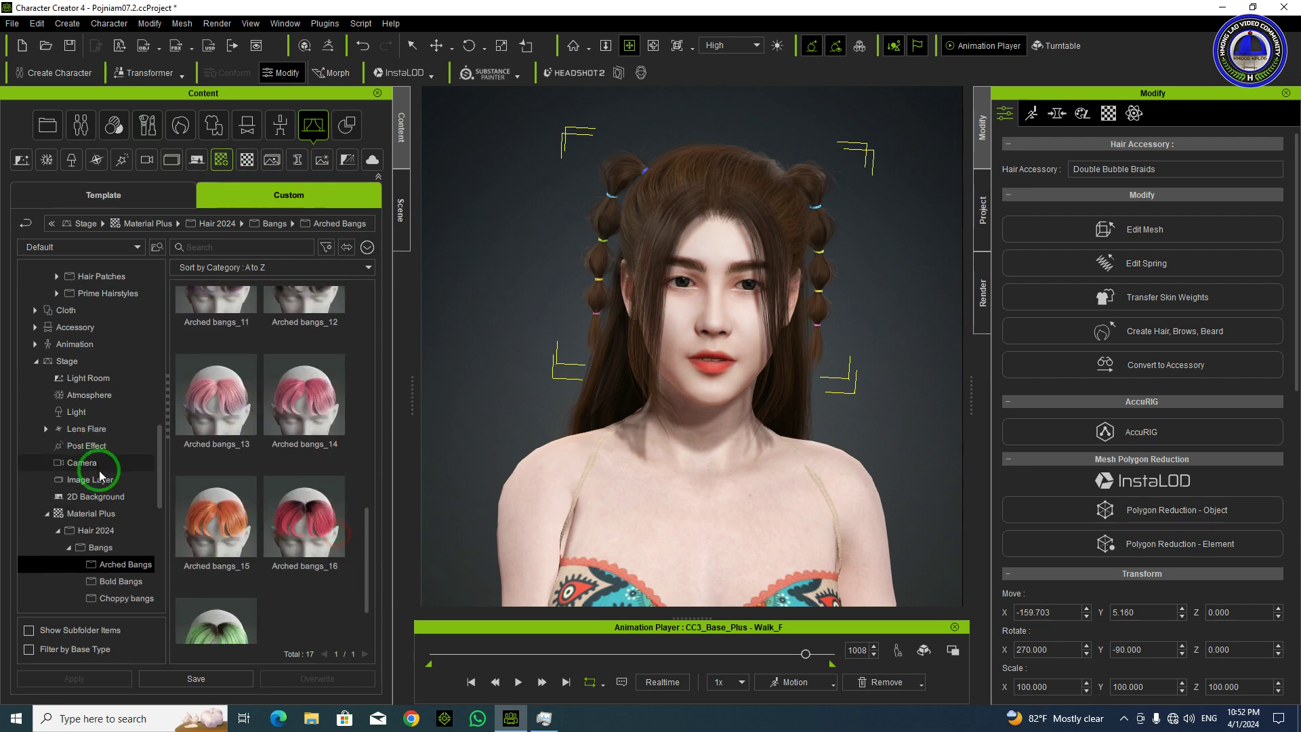
# - Look through the Bold, Choppy, Curly, Curly Single and Highlight Bangs material presets of Hair 2024
pyautogui.scroll(-3, 100, 474)
pyautogui.click(135, 405)
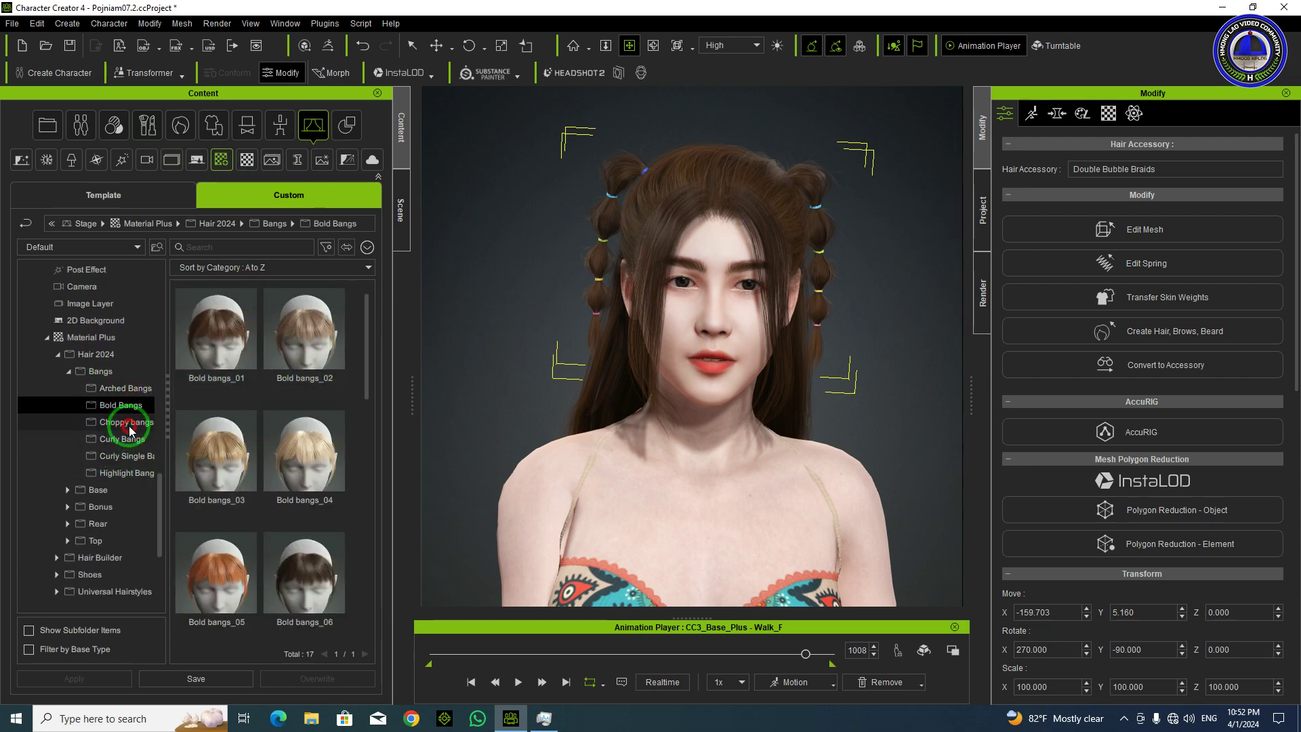
pyautogui.click(128, 425)
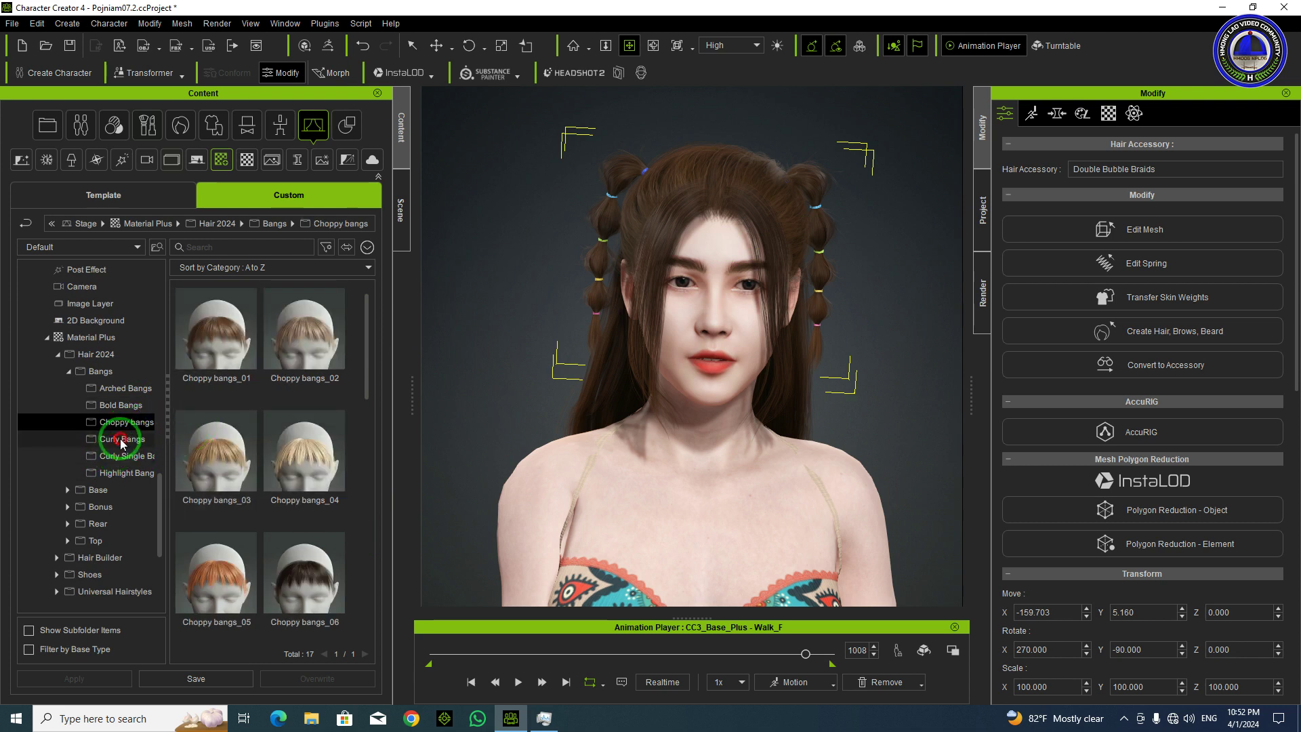
pyautogui.click(122, 439)
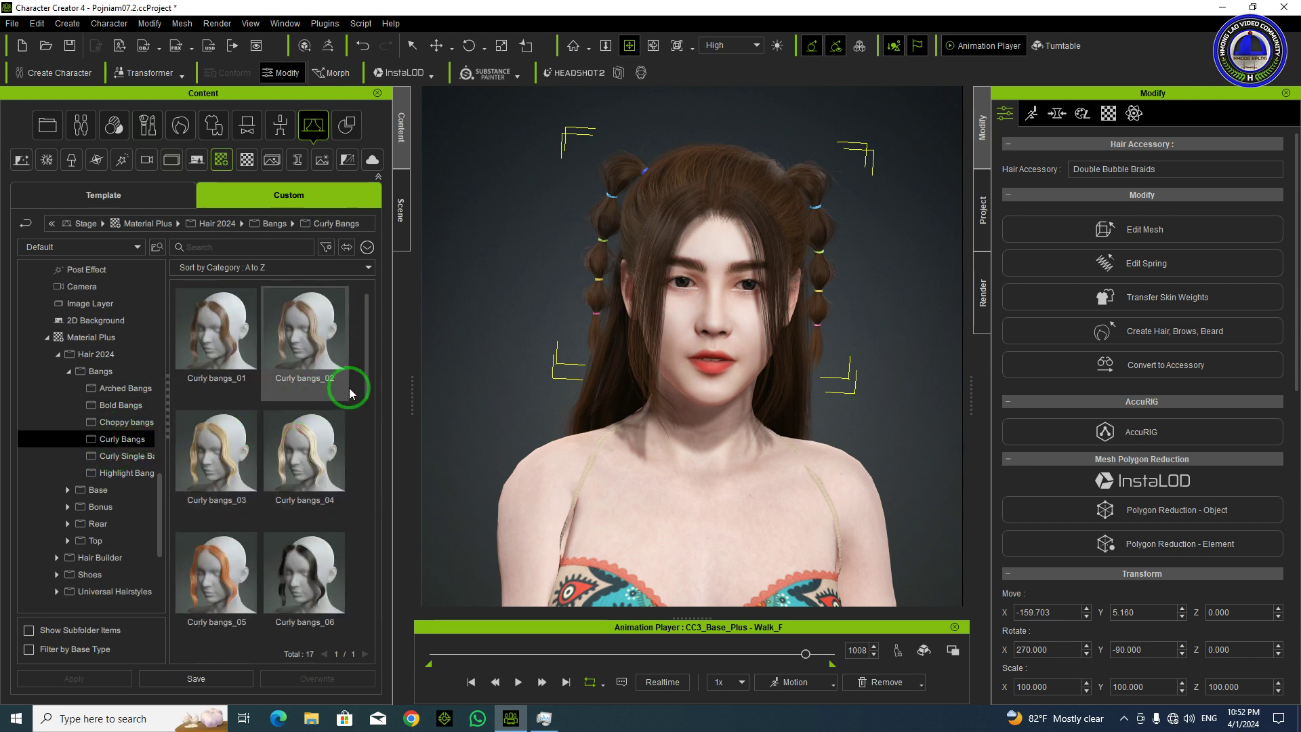
pyautogui.scroll(-2, 349, 387)
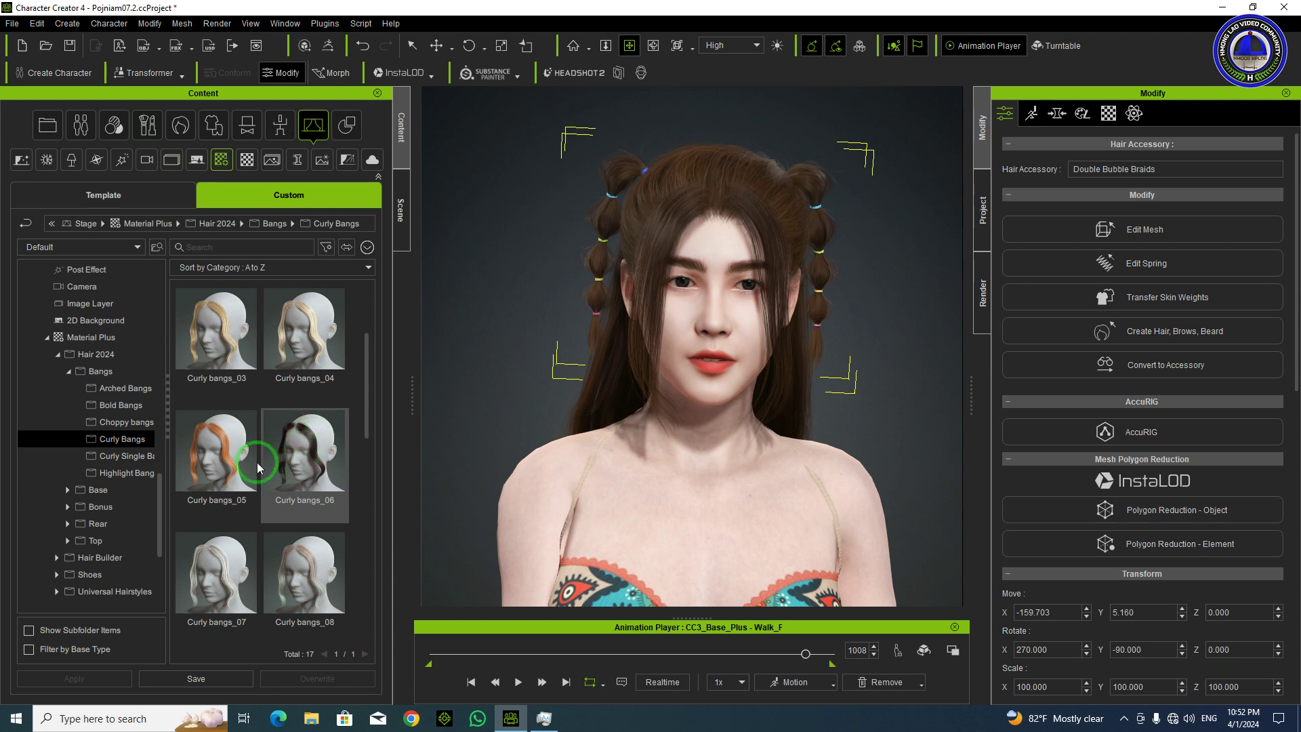
pyautogui.click(121, 455)
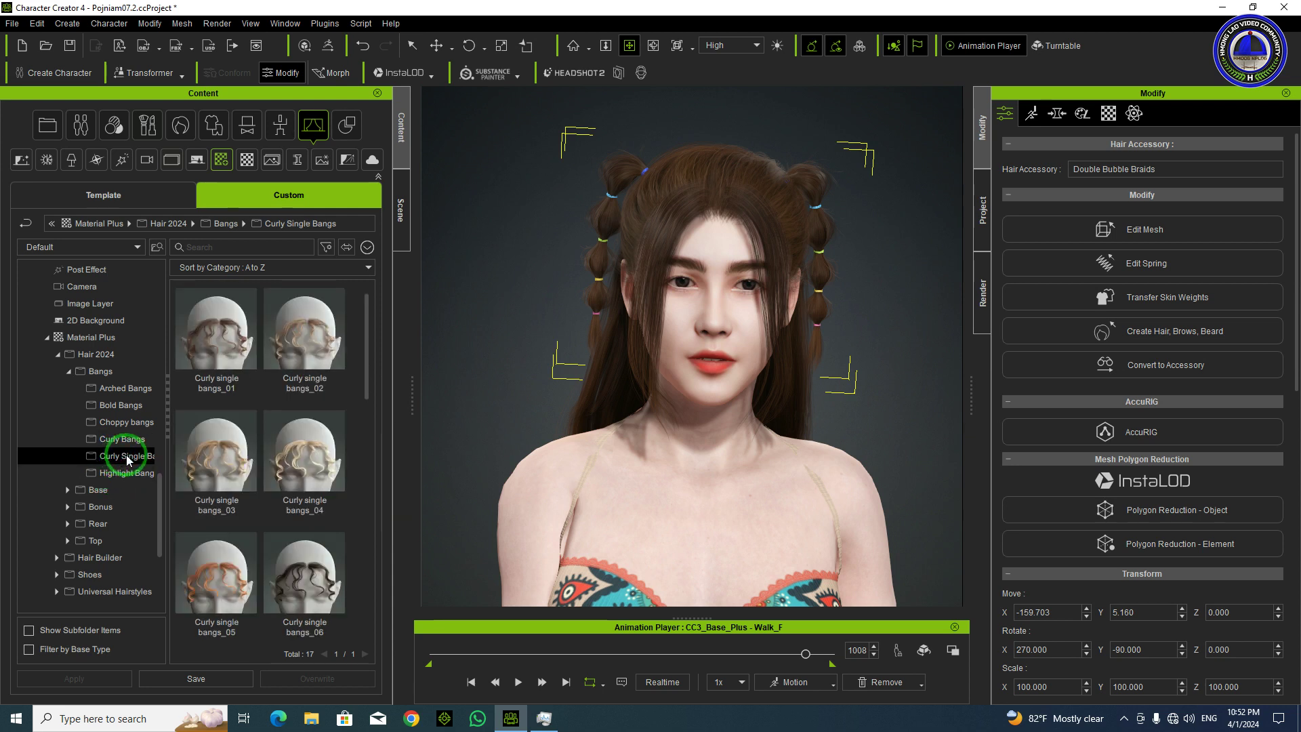
pyautogui.click(126, 473)
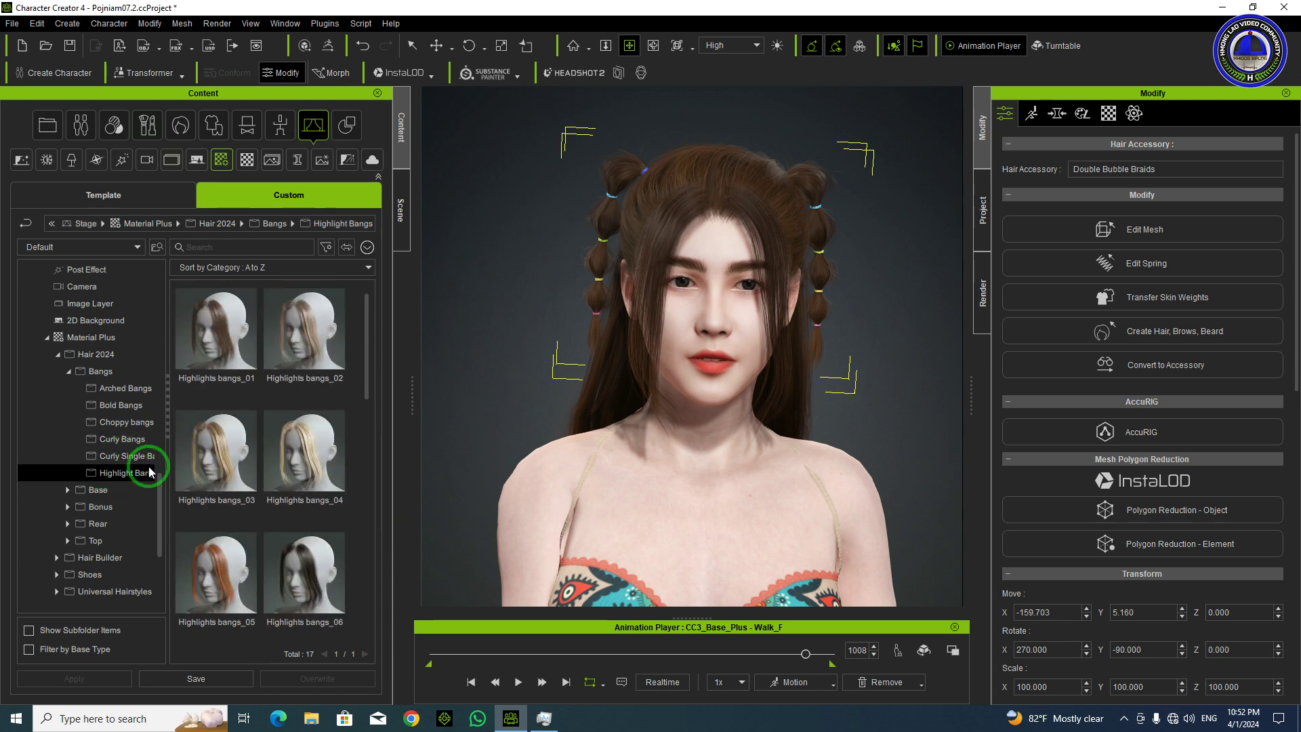
# - Apply the Highlights bangs_11 material preset to the character's bangs
pyautogui.moveTo(369, 345); pyautogui.dragTo(371, 562)
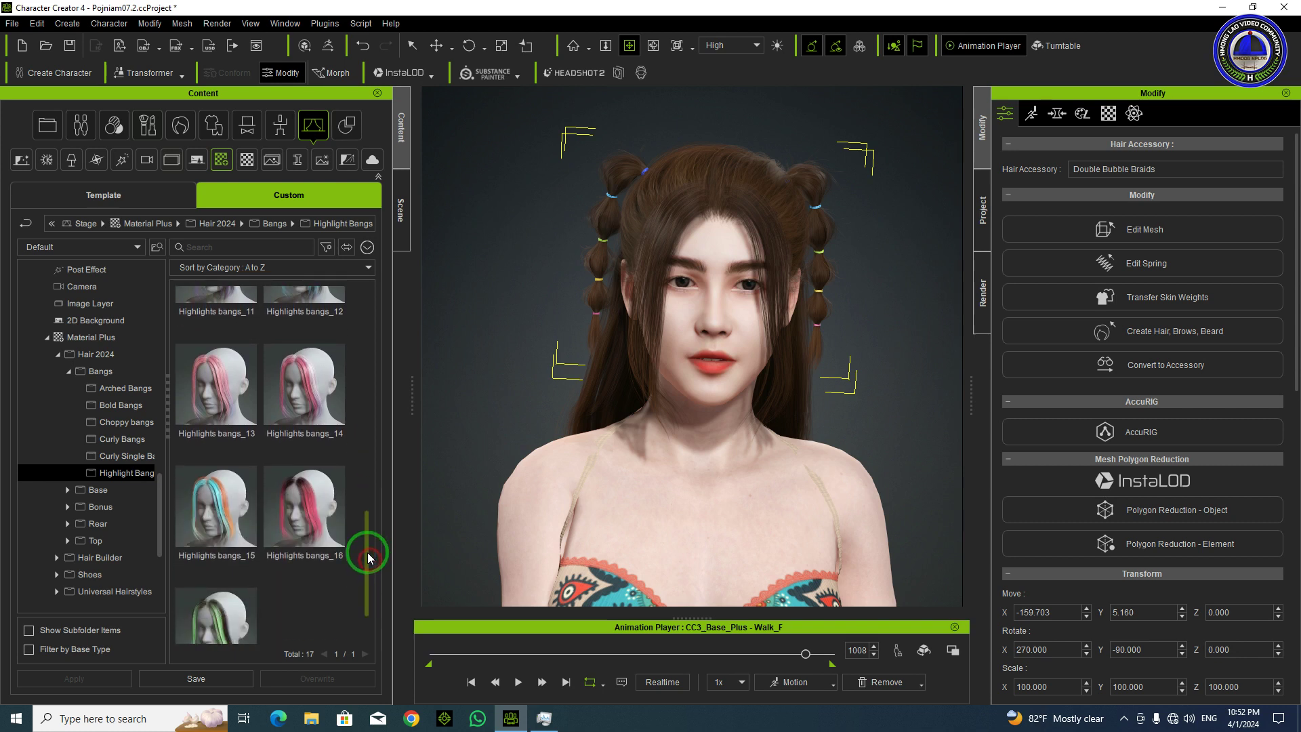
pyautogui.scroll(1, 293, 425)
pyautogui.scroll(1, 261, 389)
pyautogui.click(228, 365)
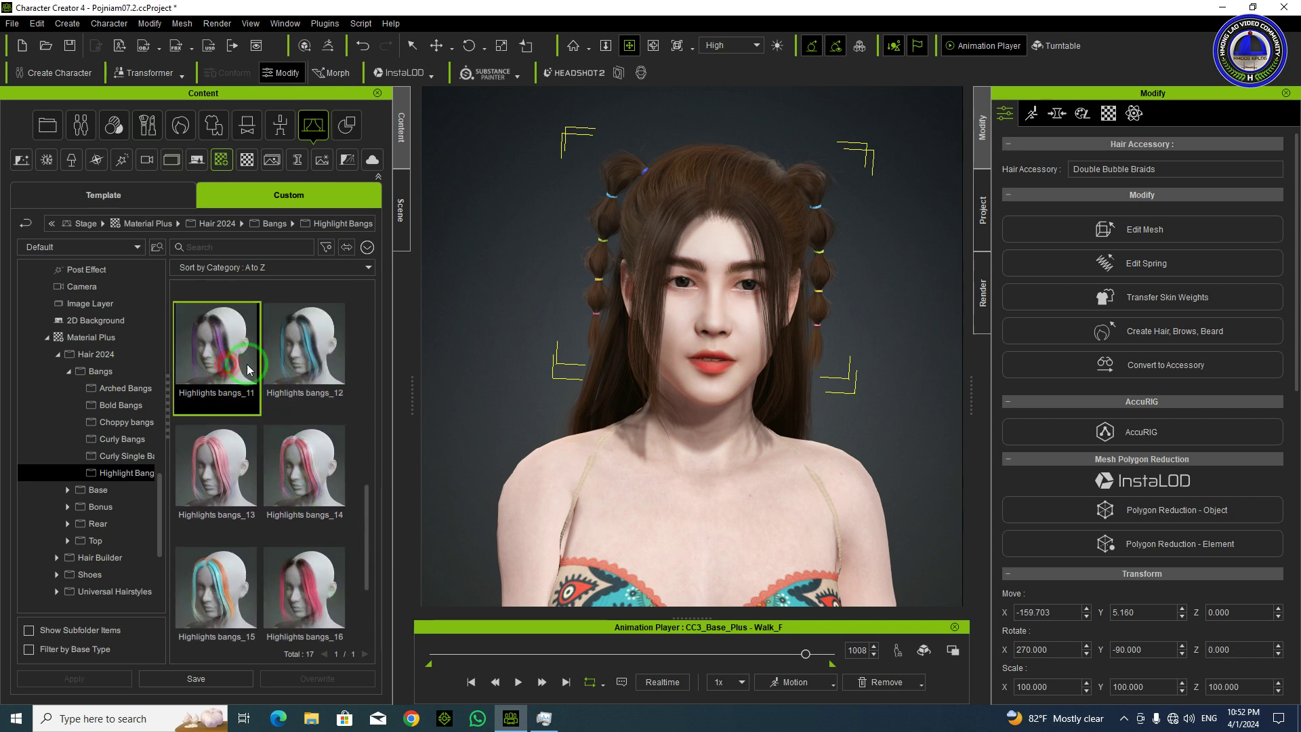
pyautogui.moveTo(238, 351); pyautogui.dragTo(668, 340)
pyautogui.click(605, 397)
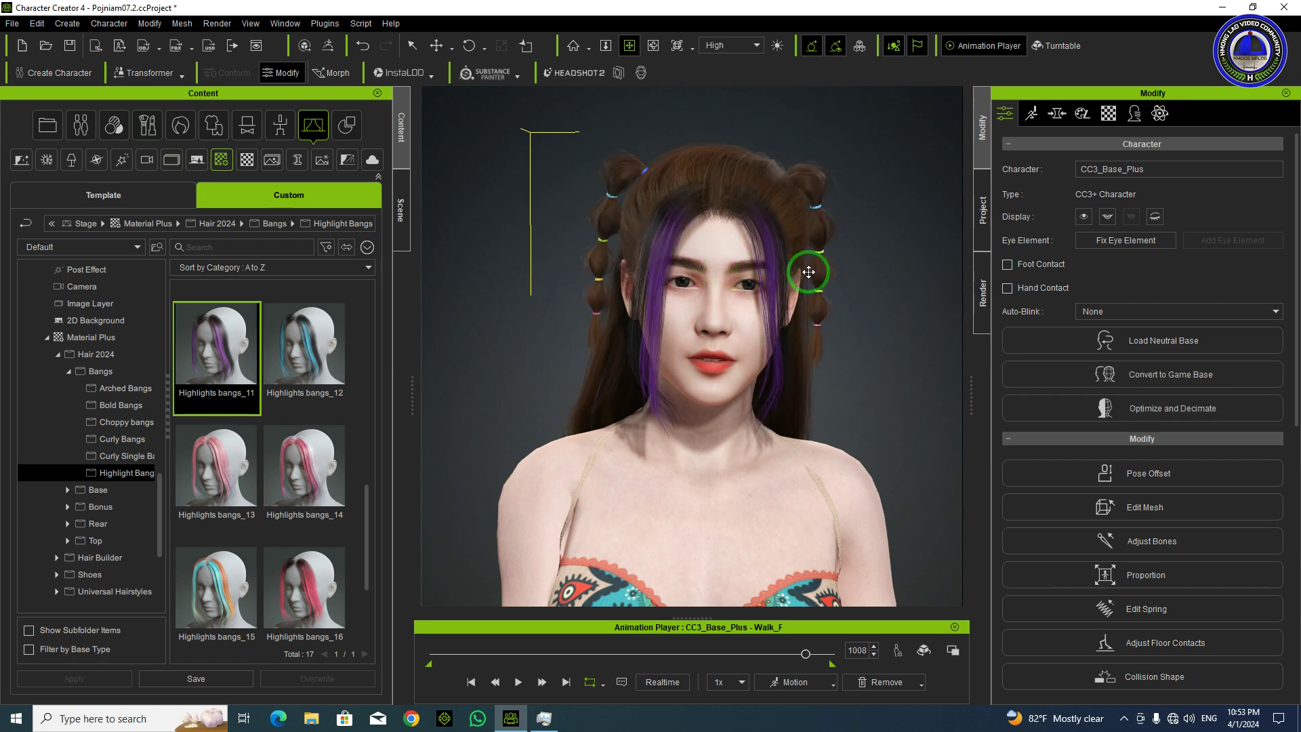
# - Play the Walk_F animation, view the hairstyle with its highlighted bangs from full body and close up, and stop playback
pyautogui.moveTo(808, 272)
pyautogui.mouseDown(button='right')
pyautogui.moveTo(627, 291)
pyautogui.moveTo(534, 276)
pyautogui.moveTo(897, 258)
pyautogui.moveTo(719, 279)
pyautogui.moveTo(798, 282)
pyautogui.mouseUp(button='right')
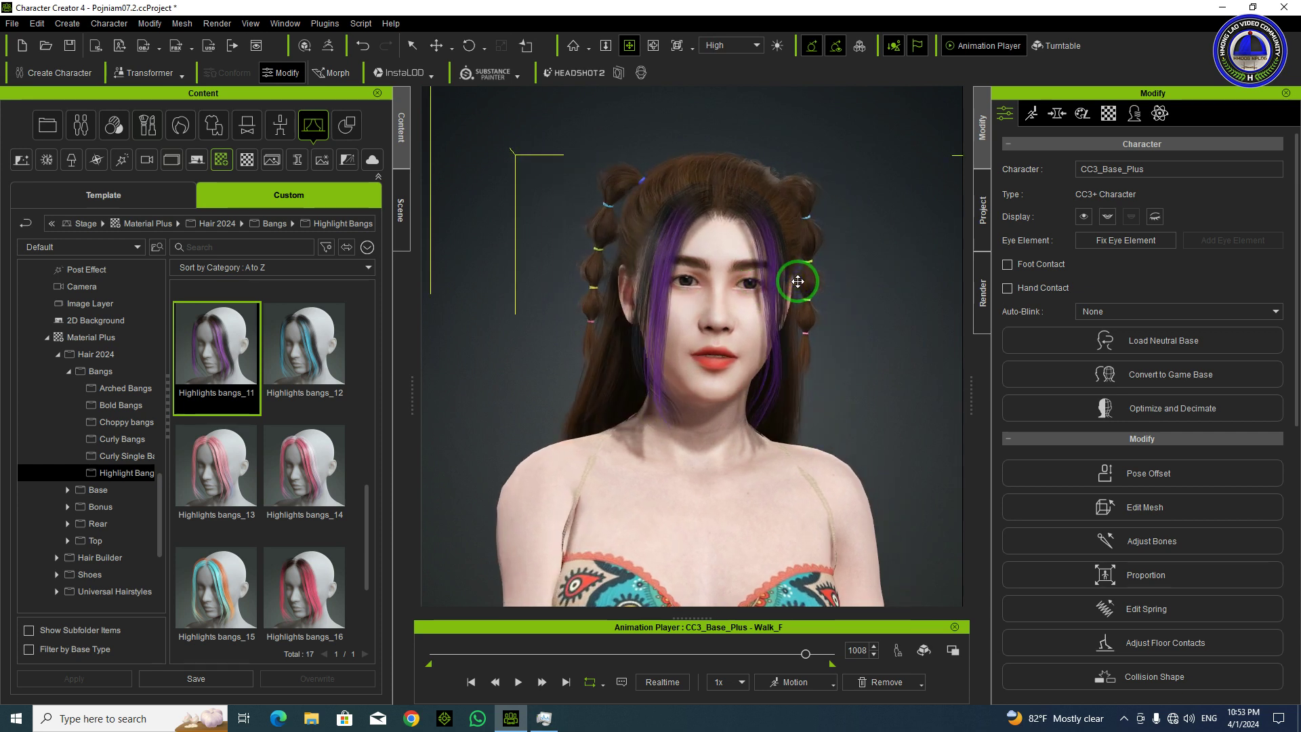
pyautogui.scroll(-2, 87, 413)
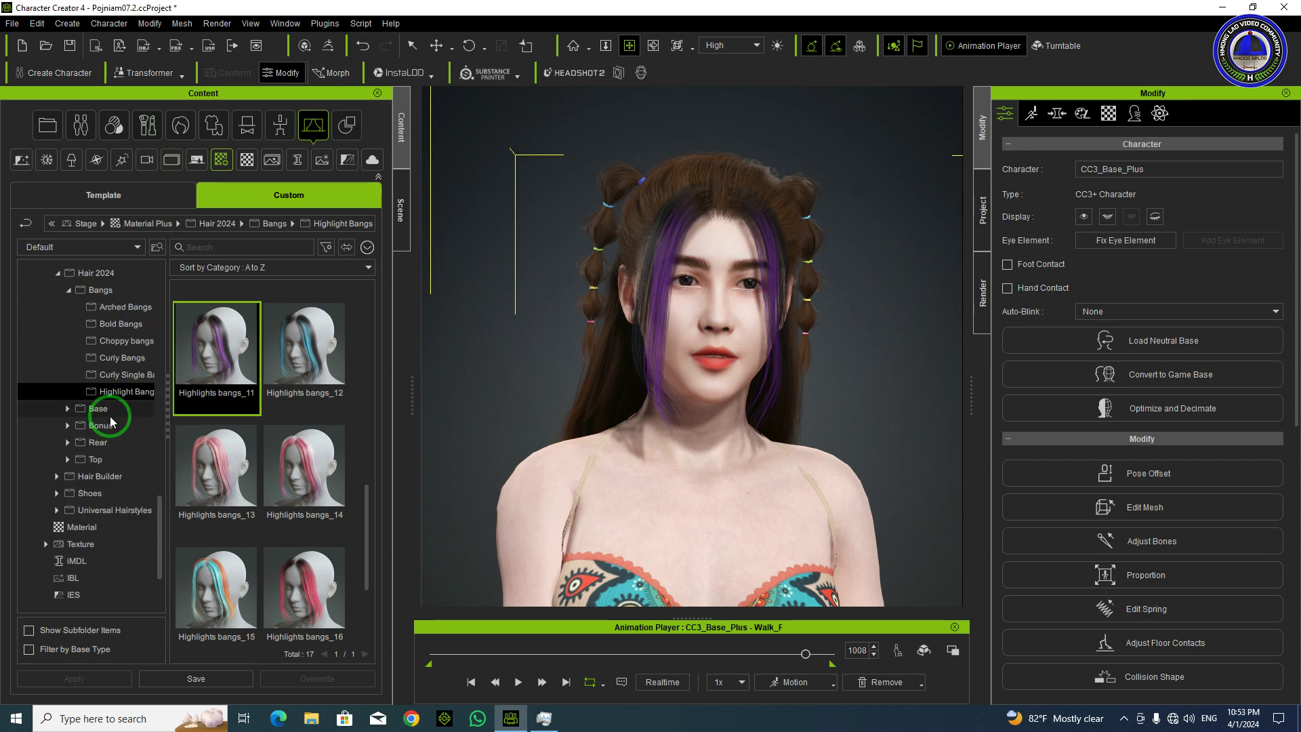
pyautogui.scroll(2, 108, 399)
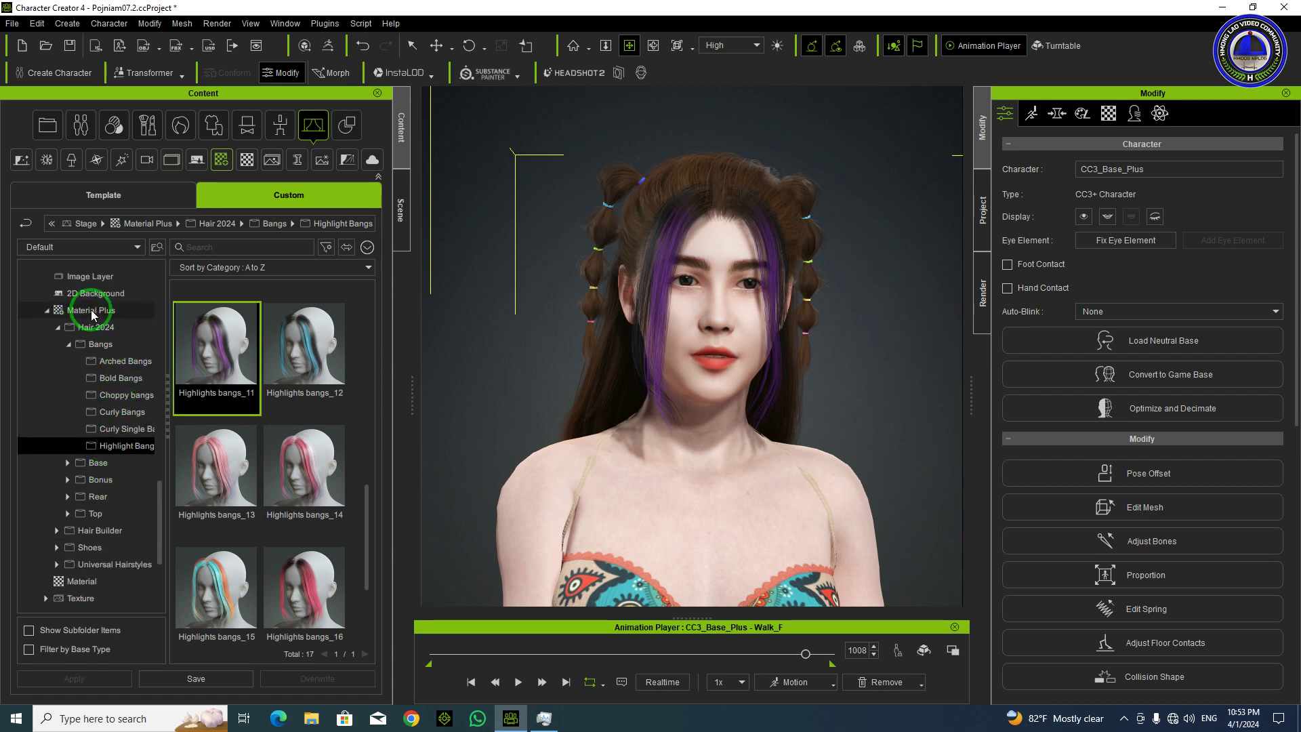
pyautogui.scroll(-3, 562, 354)
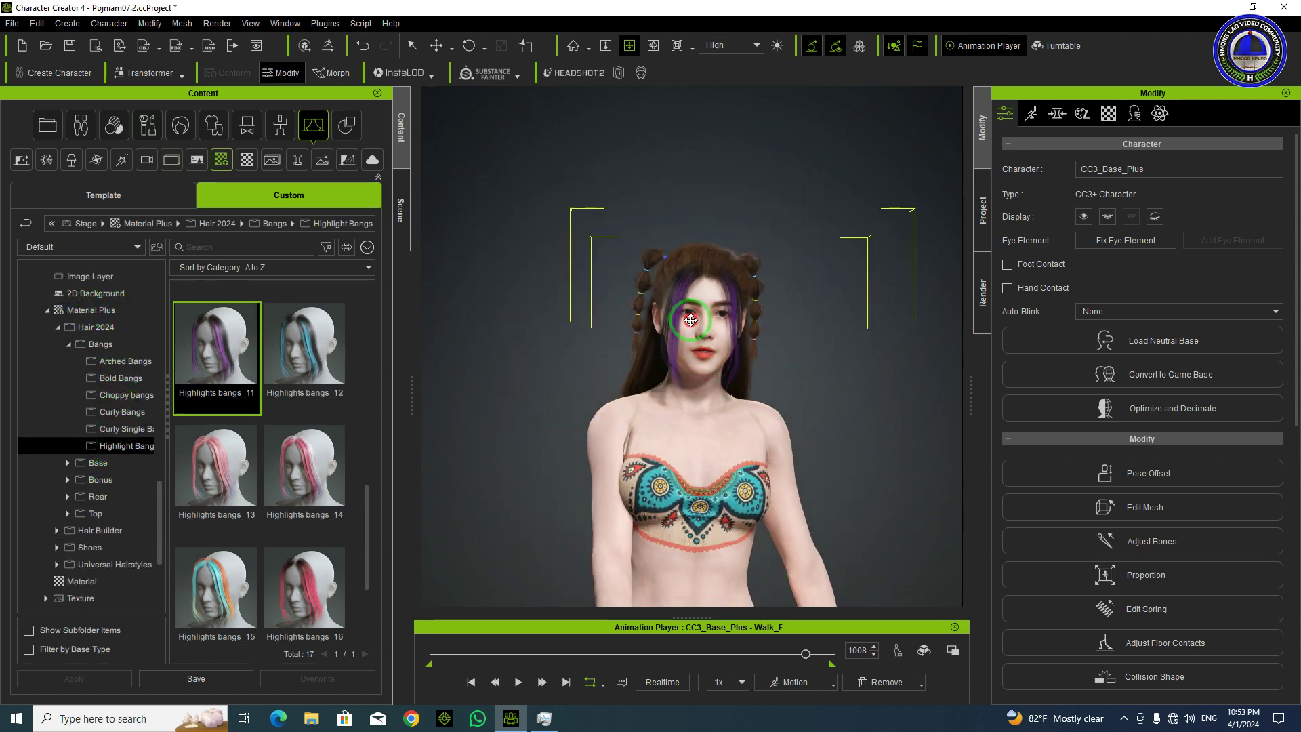
pyautogui.moveTo(690, 320); pyautogui.dragTo(683, 300)
pyautogui.moveTo(713, 343); pyautogui.dragTo(758, 389, button='right')
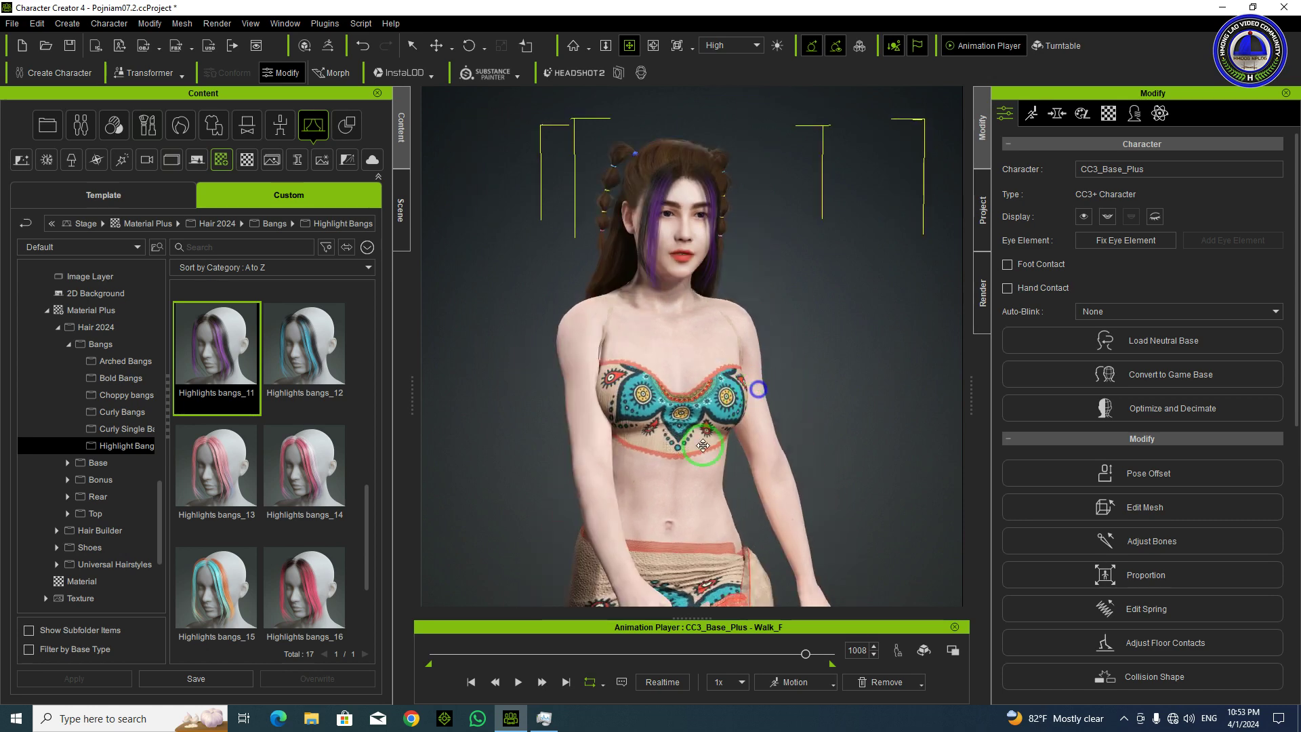
pyautogui.click(516, 683)
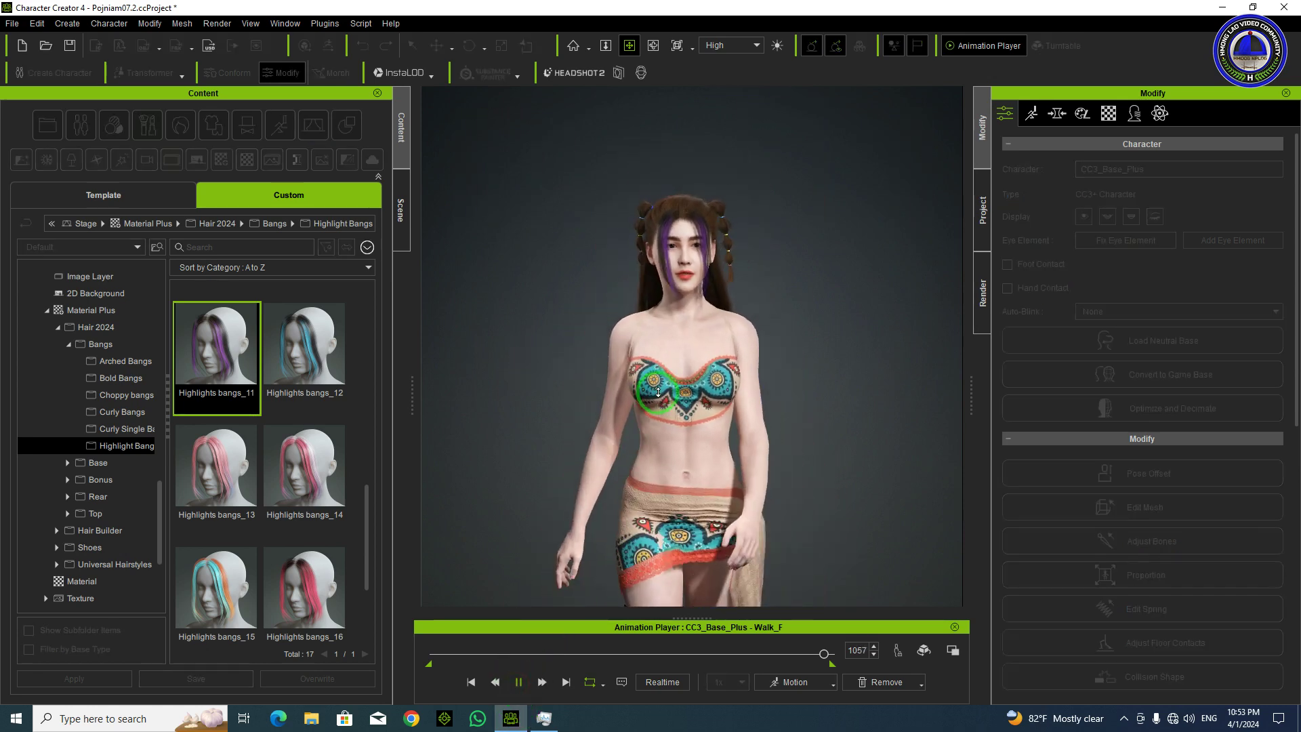
pyautogui.moveTo(690, 302); pyautogui.dragTo(683, 223)
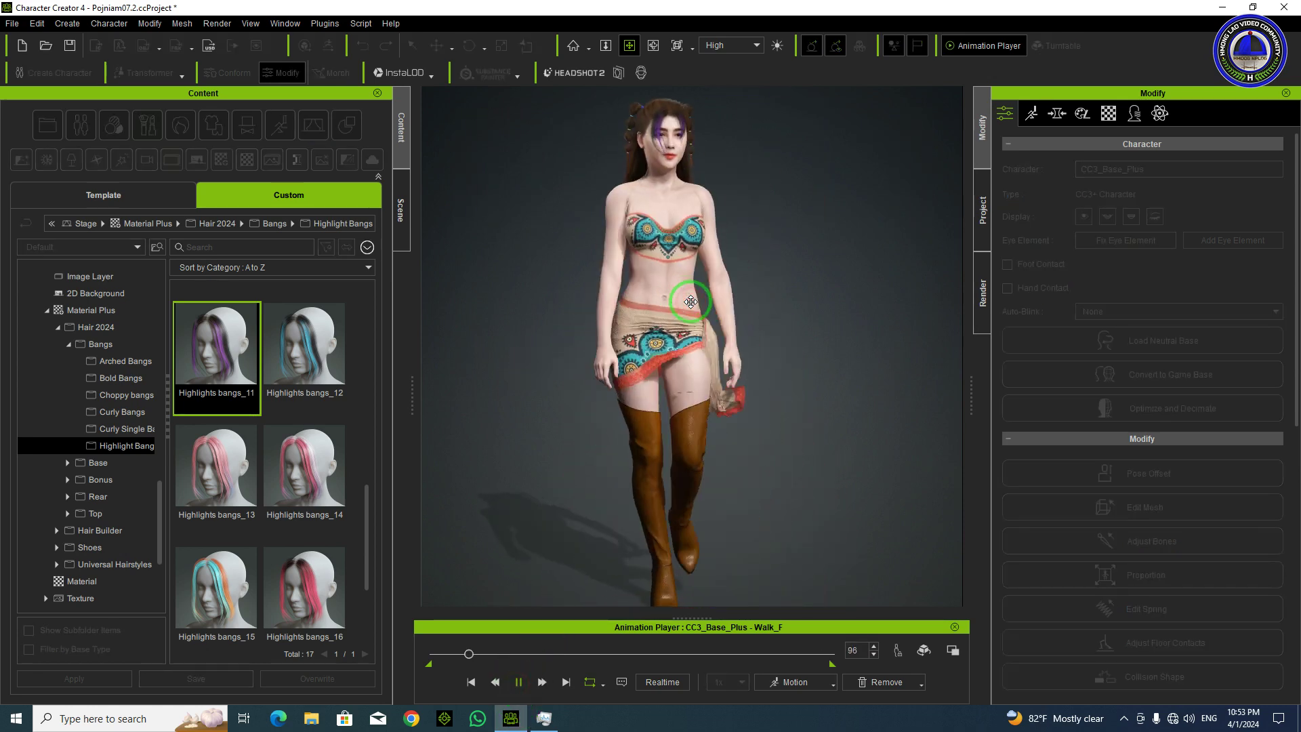
pyautogui.scroll(-2, 691, 352)
pyautogui.moveTo(441, 398); pyautogui.dragTo(646, 312, button='right')
pyautogui.scroll(8, 719, 250)
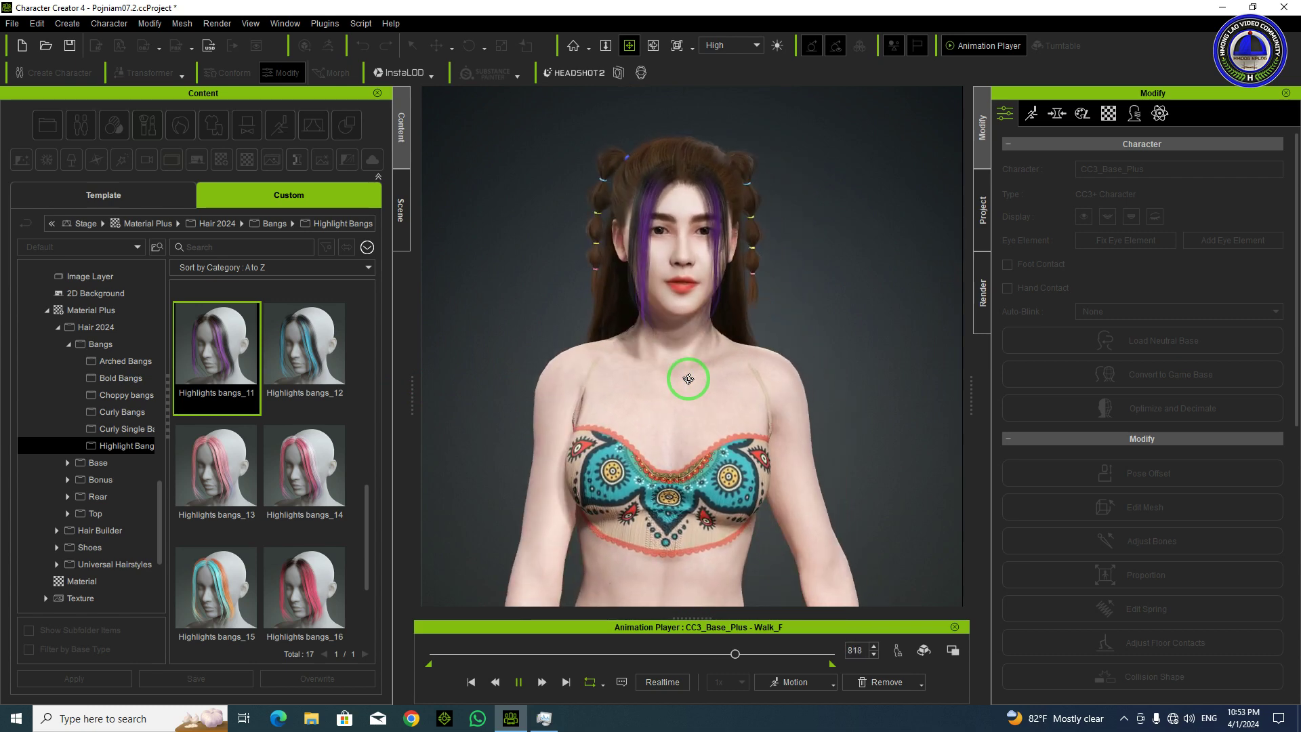
pyautogui.press('space')
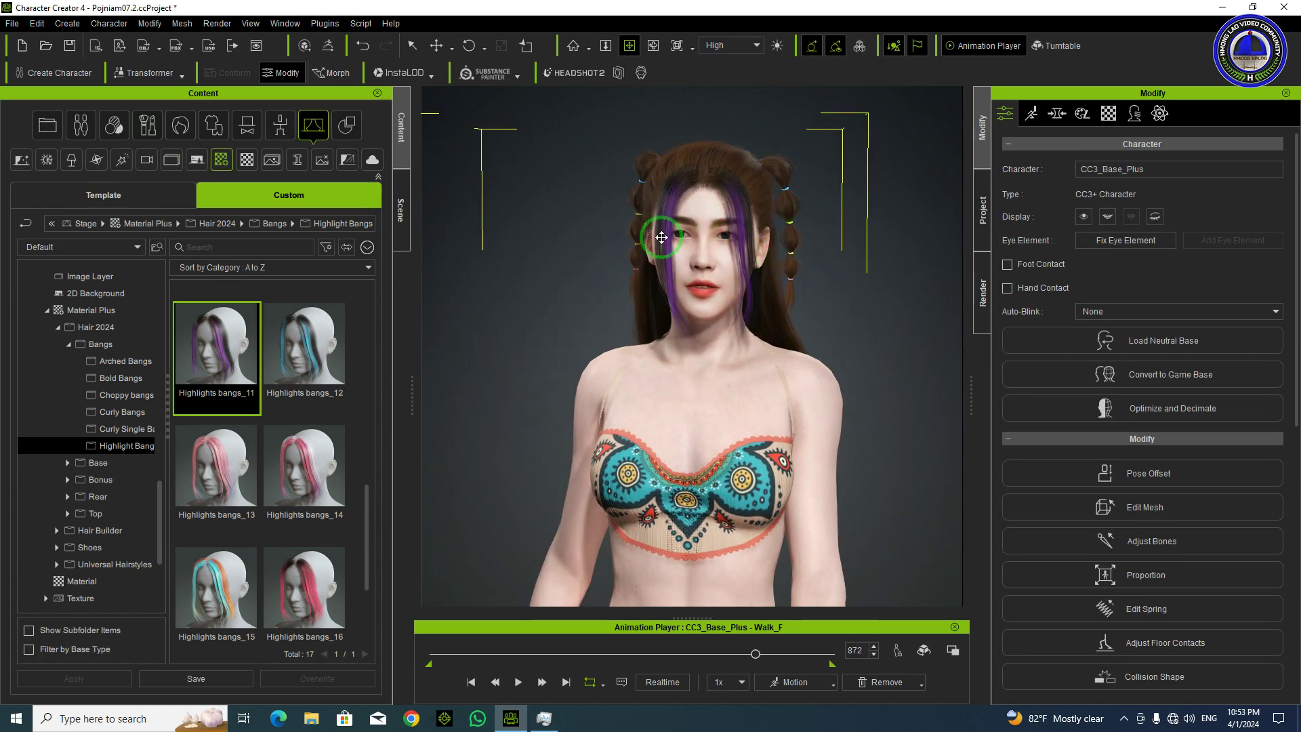
# - Try the Bubble smaller morph on the Double Bubble Braids and return it to 0
pyautogui.click(400, 210)
pyautogui.click(80, 302)
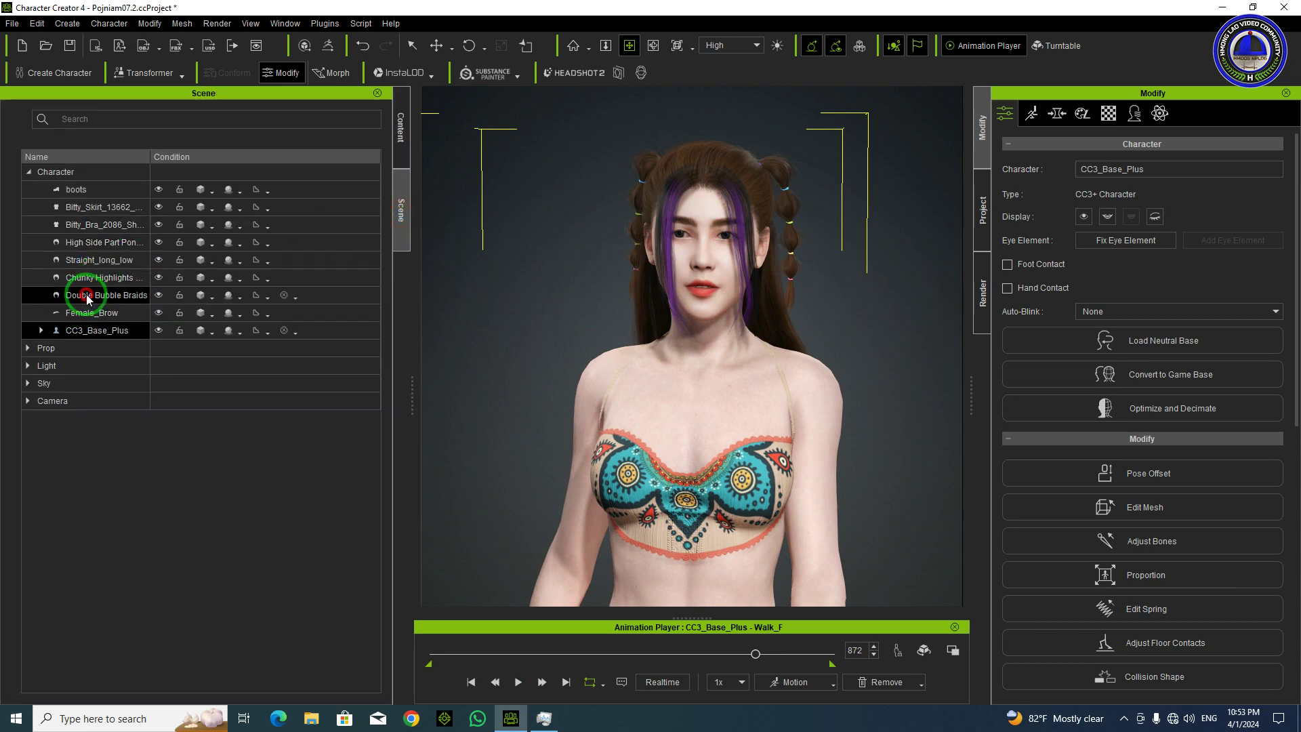
pyautogui.click(1055, 120)
pyautogui.click(1180, 200)
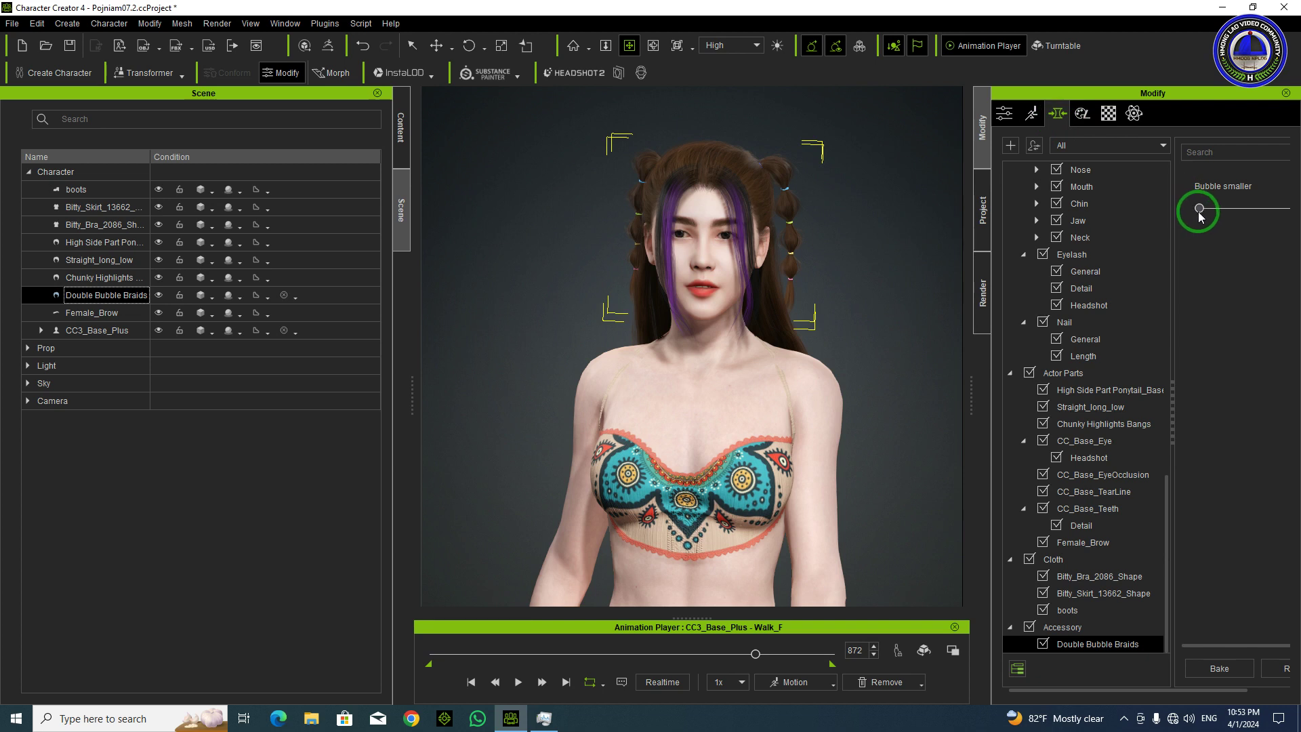
pyautogui.moveTo(1202, 213); pyautogui.dragTo(1100, 203)
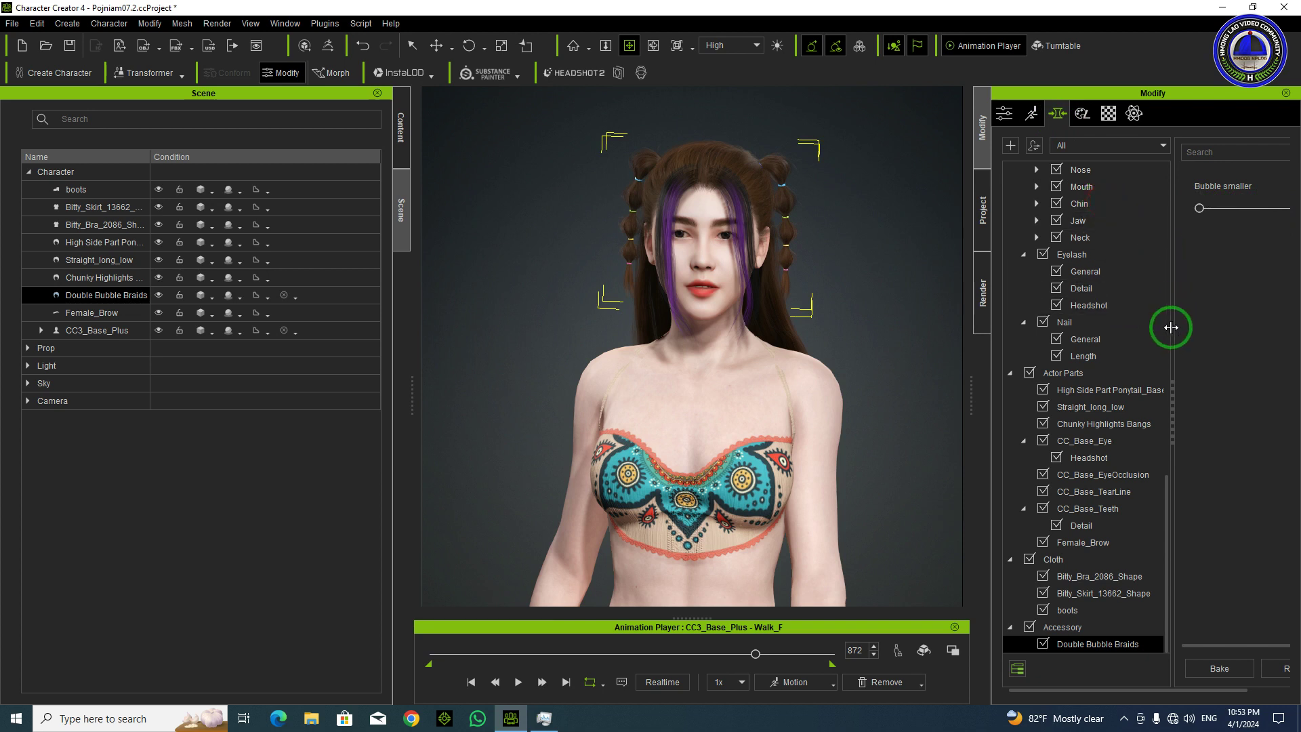
pyautogui.moveTo(1172, 333); pyautogui.dragTo(1107, 328)
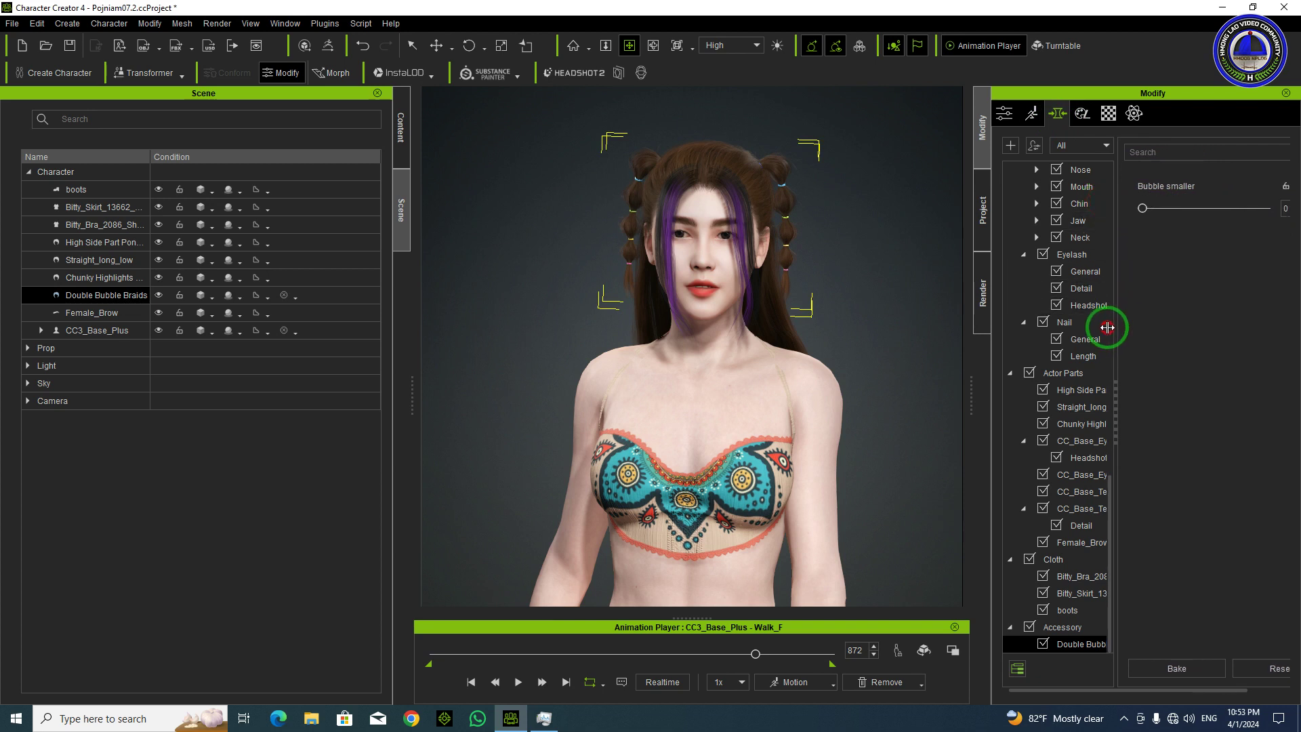
pyautogui.moveTo(1154, 210); pyautogui.dragTo(1246, 217)
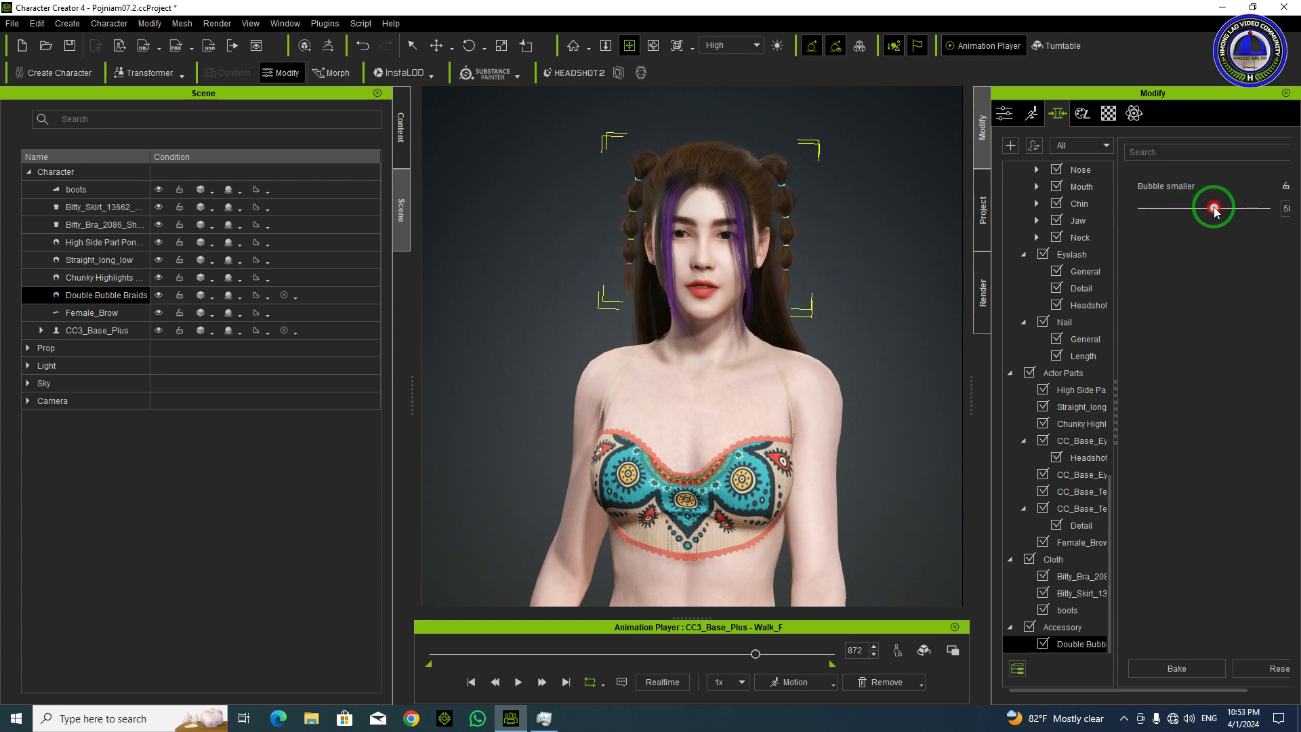
pyautogui.moveTo(1214, 211); pyautogui.dragTo(1081, 210)
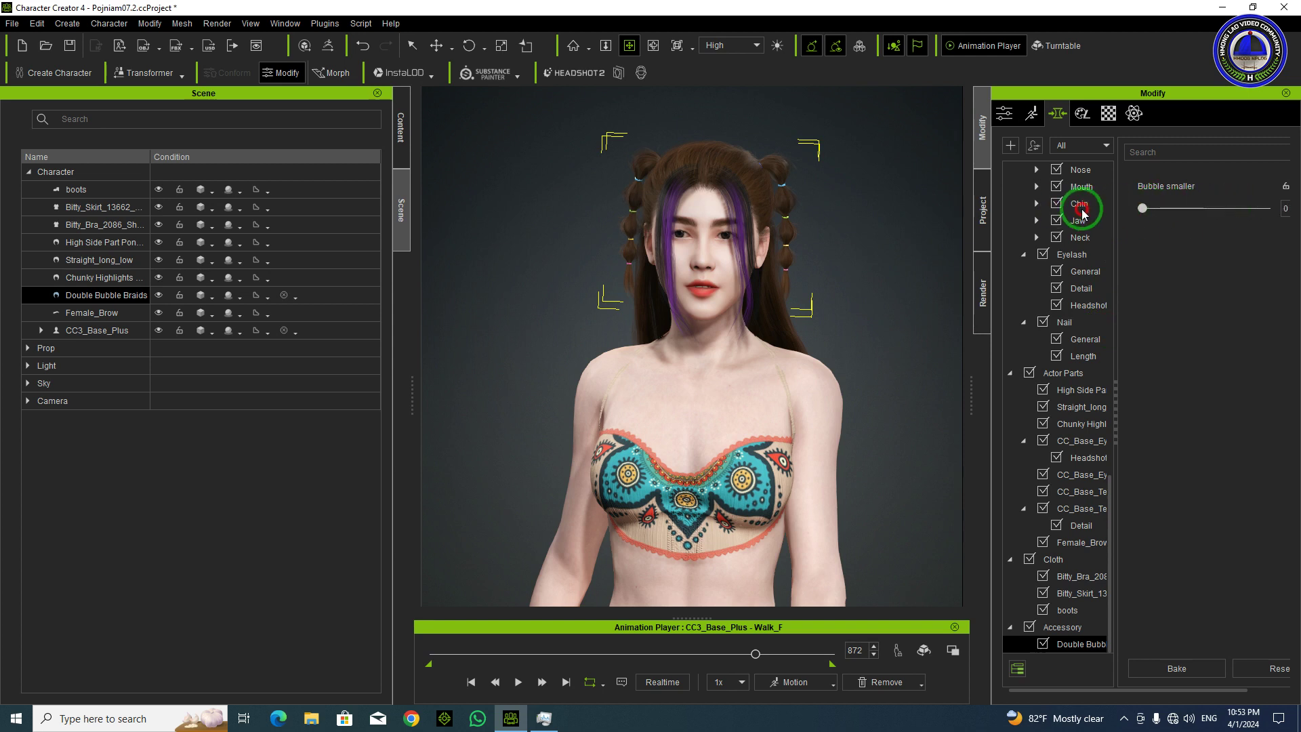
# - Try the Hair_Bangs_Long, Hair_Bangs_Out and Hair_Bangs_Short morphs on the Chunky Highlights bangs, returning each to 0
pyautogui.click(110, 279)
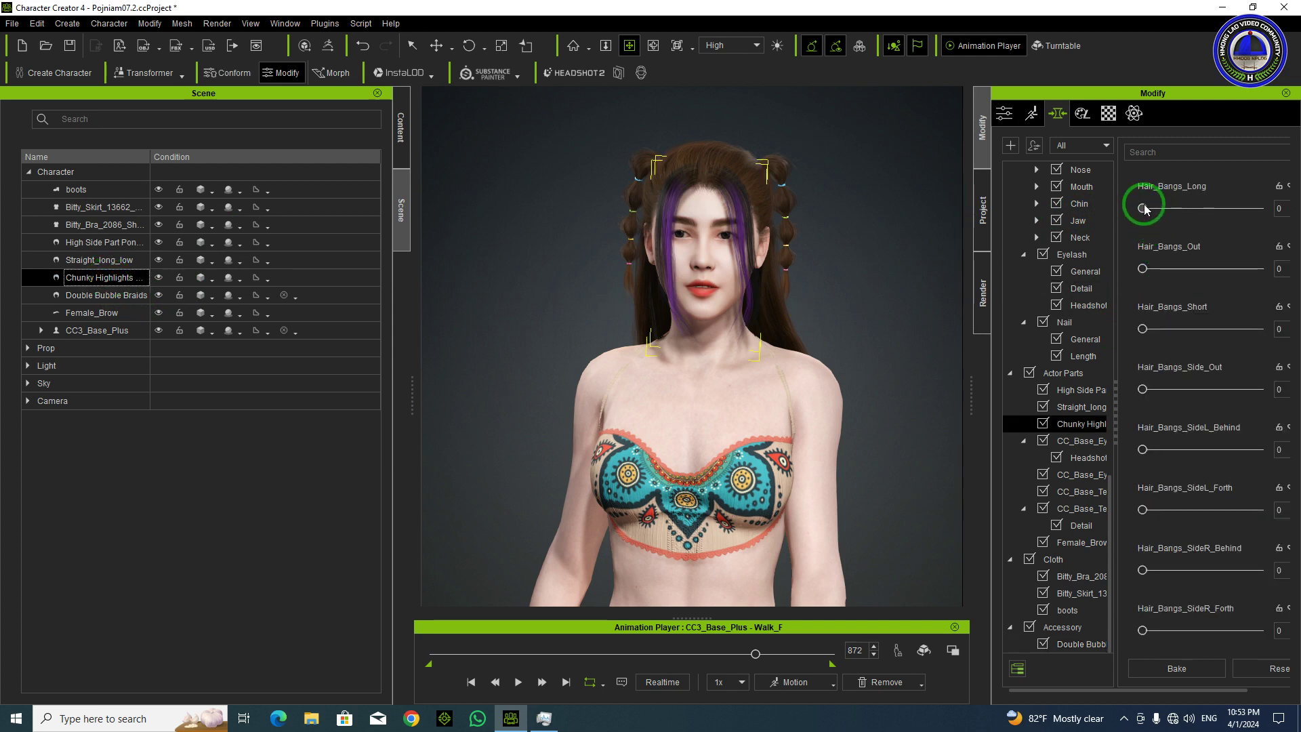
pyautogui.moveTo(1163, 212); pyautogui.dragTo(1084, 215)
pyautogui.moveTo(1142, 271); pyautogui.dragTo(1067, 271)
pyautogui.moveTo(1146, 341); pyautogui.dragTo(396, 348)
# - Examine the hair close up from the side and back, and look through the remaining bangs and hairline morphs
pyautogui.scroll(3, 781, 319)
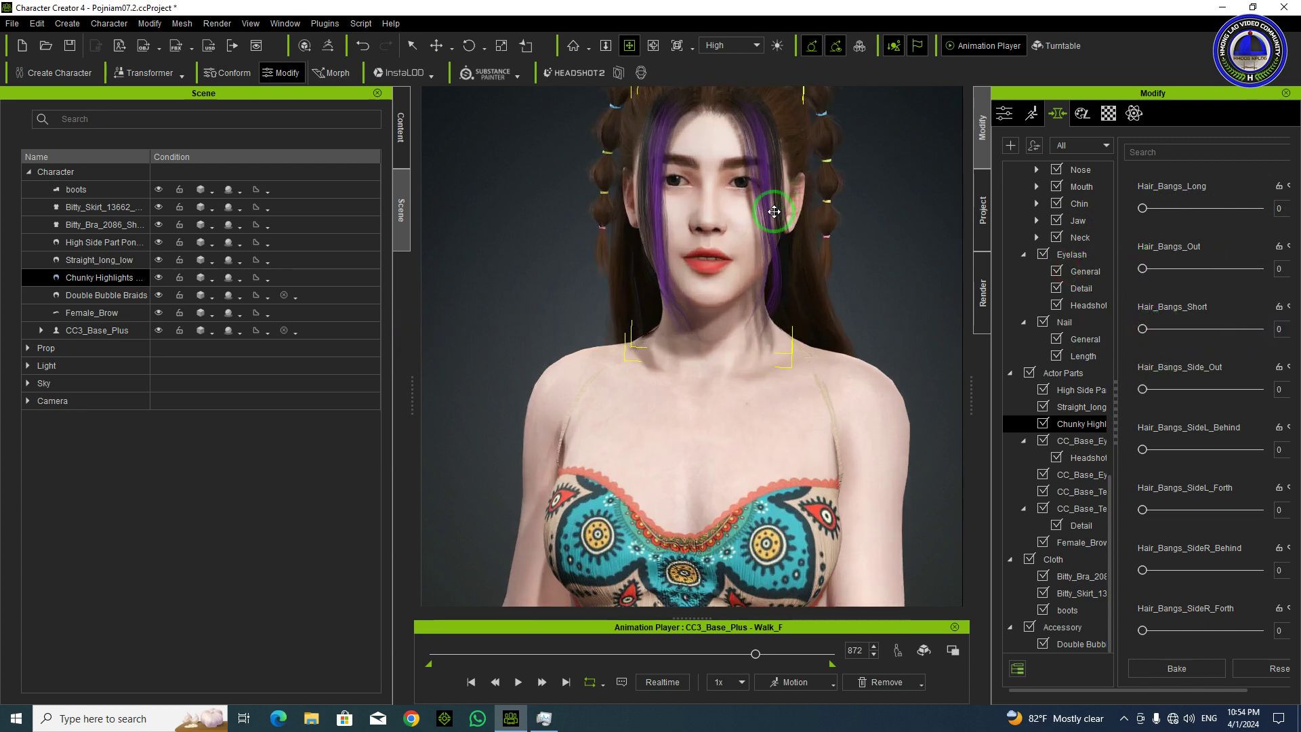
pyautogui.moveTo(772, 212); pyautogui.dragTo(743, 332)
pyautogui.moveTo(744, 332); pyautogui.dragTo(509, 319, button='right')
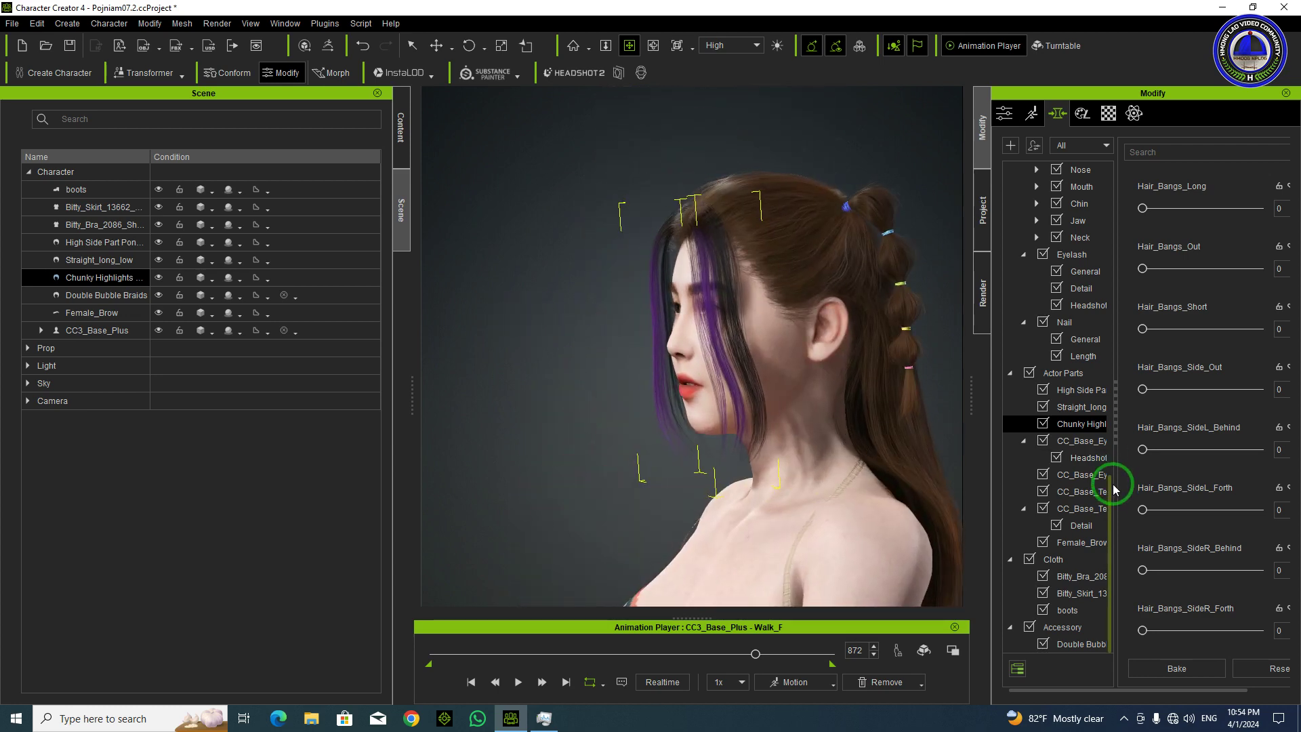
pyautogui.scroll(-3, 1209, 511)
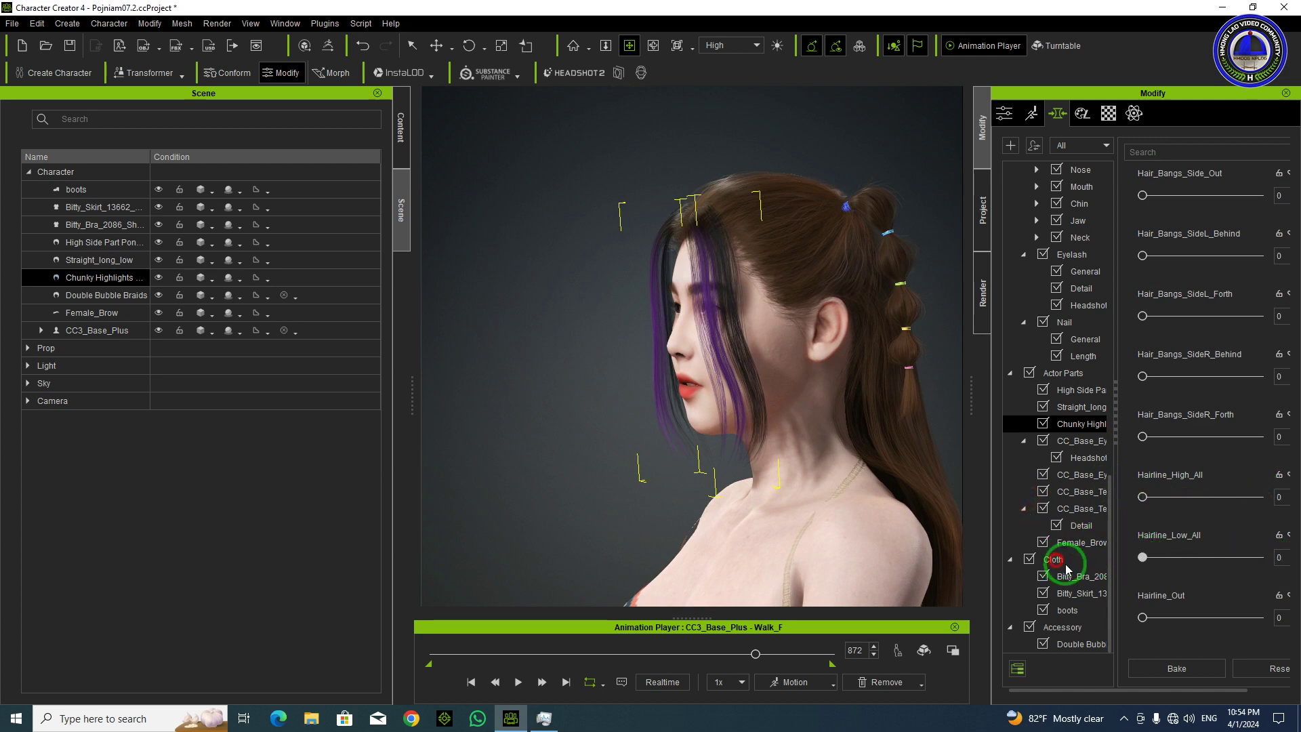
pyautogui.scroll(3, 1233, 290)
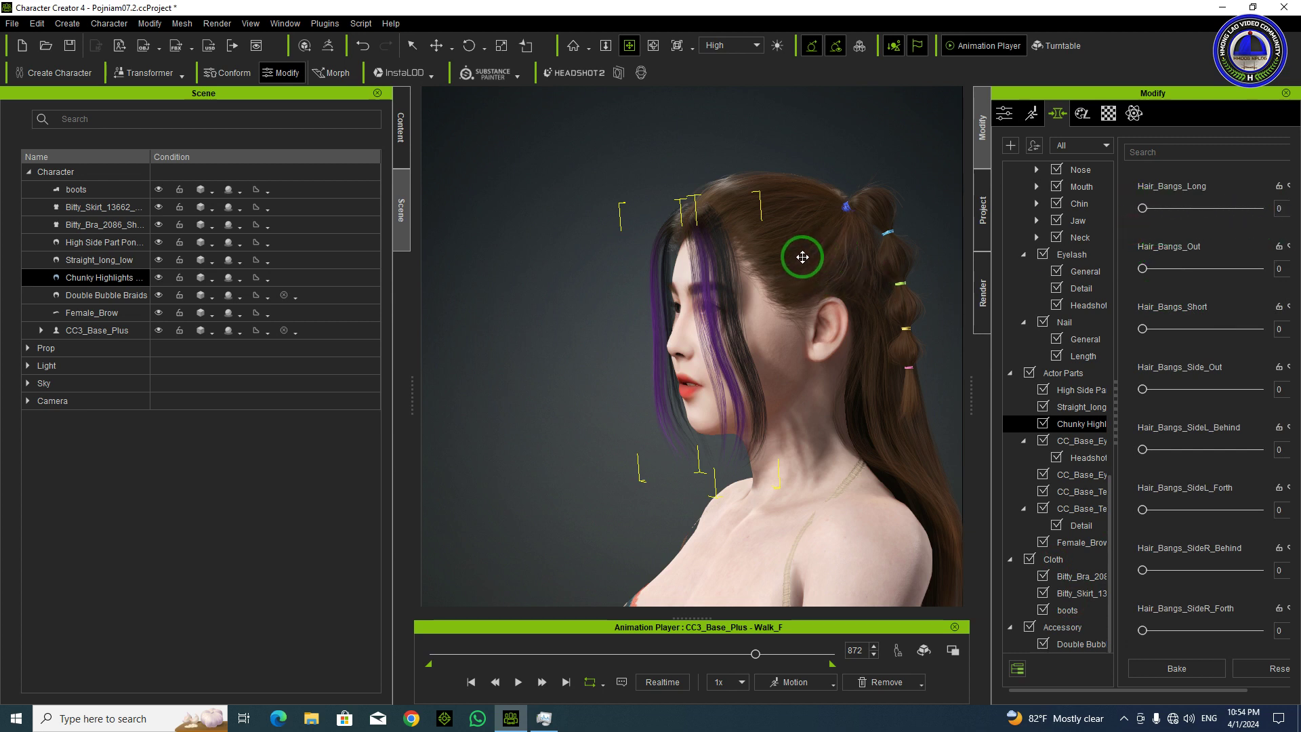
pyautogui.moveTo(544, 226); pyautogui.dragTo(671, 278, button='right')
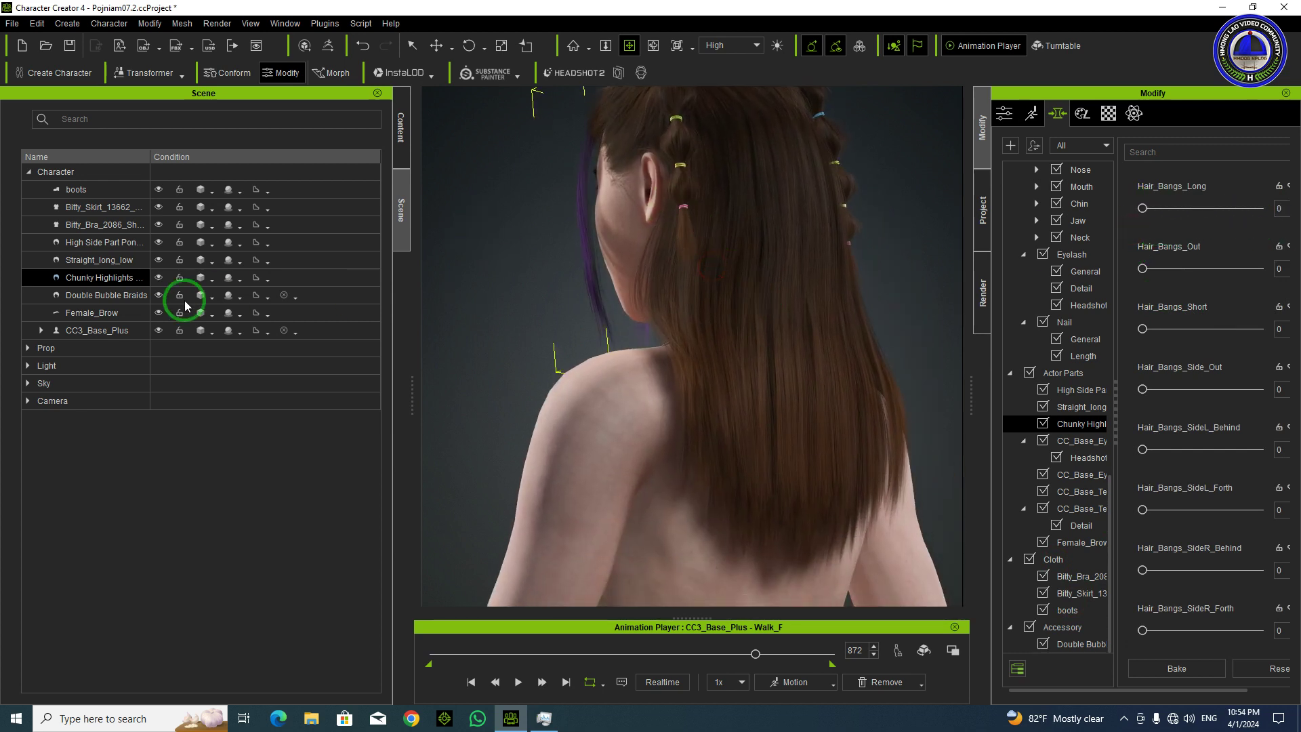
# - Try the Hair long morph on Straight_long_low and Hairline High_All on the High Side Part hair, returning both to 0
pyautogui.click(112, 260)
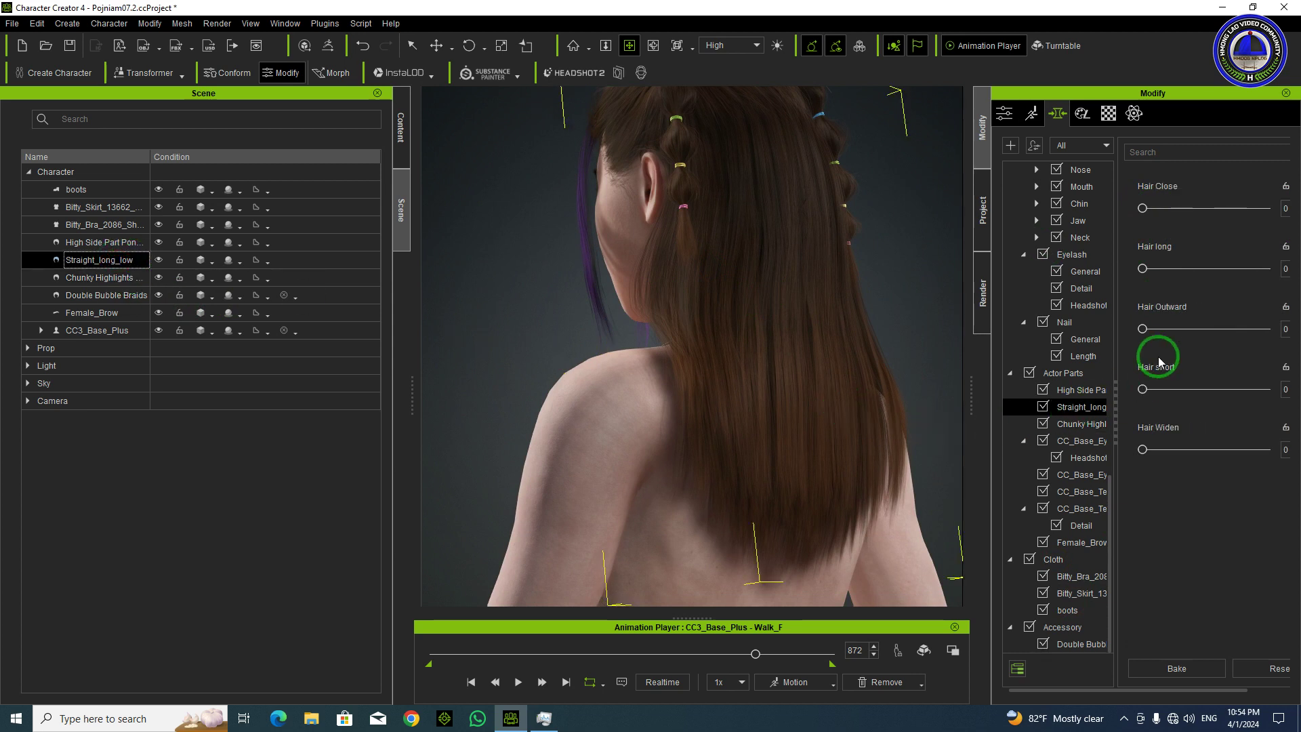
pyautogui.moveTo(1144, 267); pyautogui.dragTo(1113, 262)
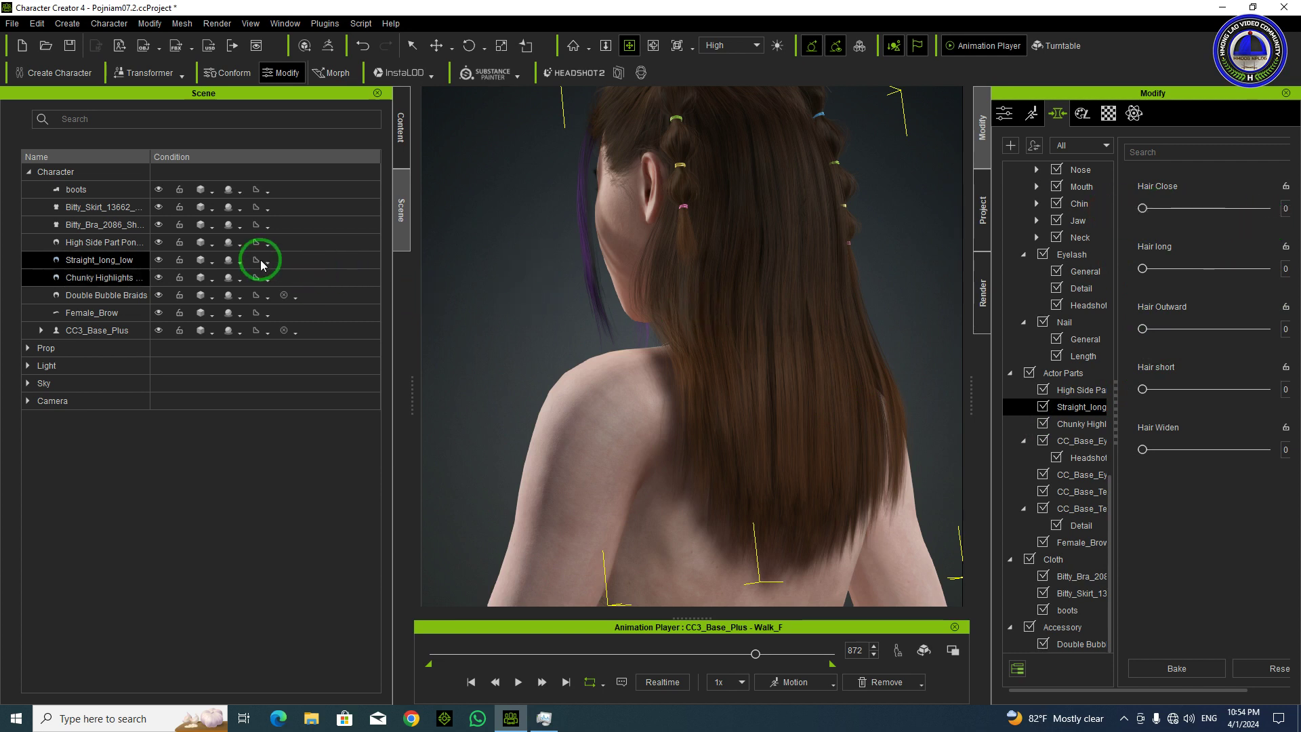
pyautogui.click(93, 245)
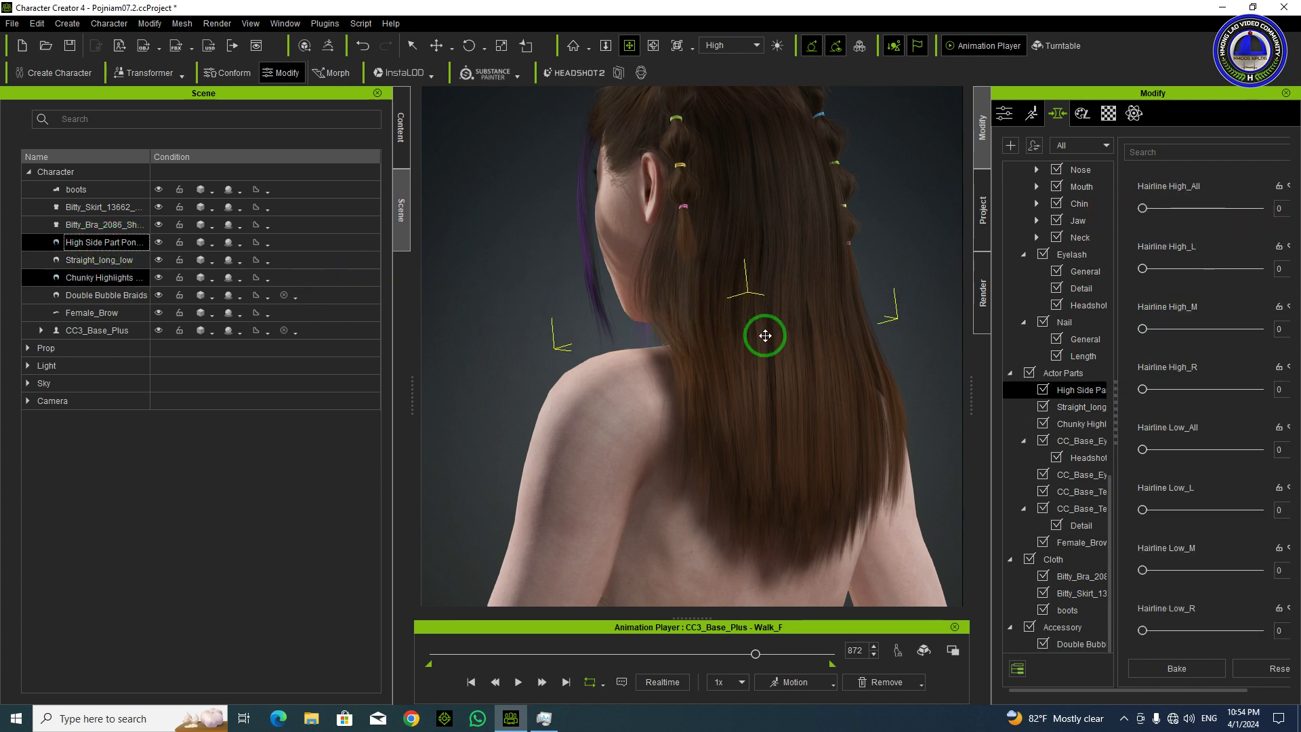
pyautogui.scroll(-5, 764, 335)
pyautogui.moveTo(658, 321); pyautogui.dragTo(840, 370, button='right')
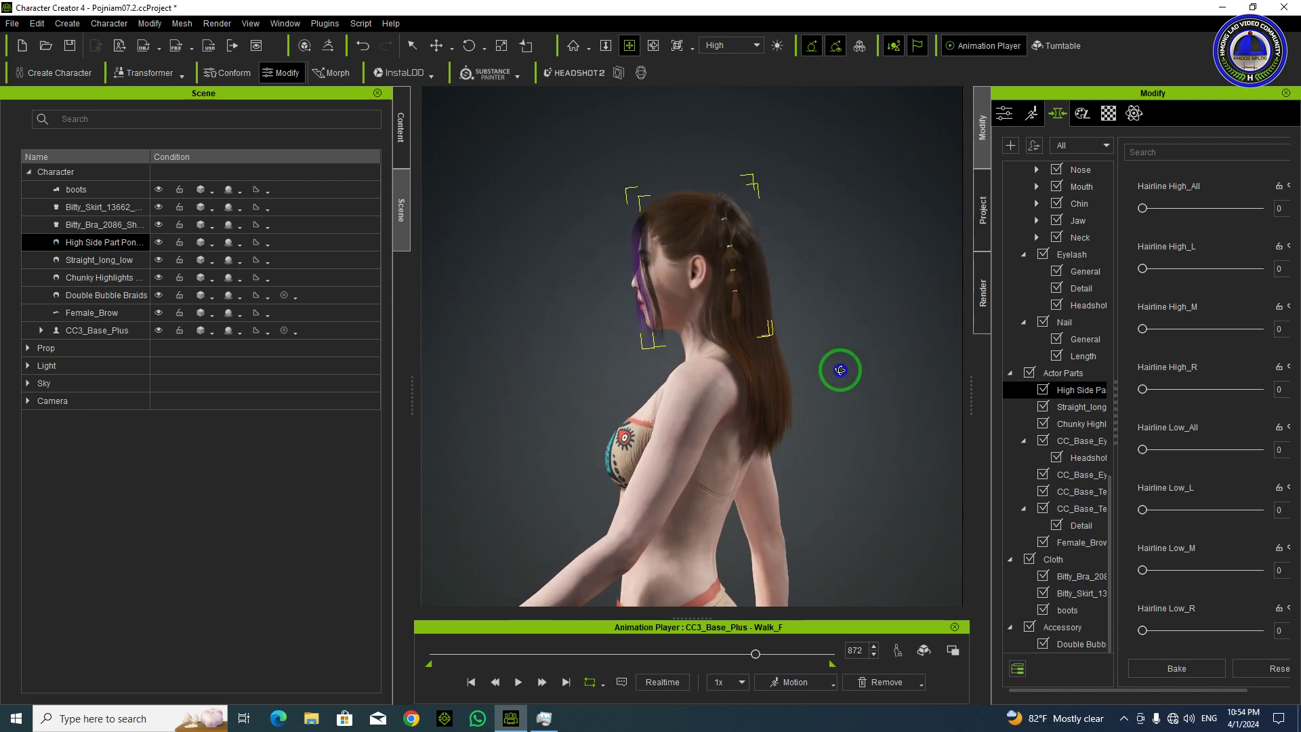
pyautogui.moveTo(1141, 207); pyautogui.dragTo(1239, 243)
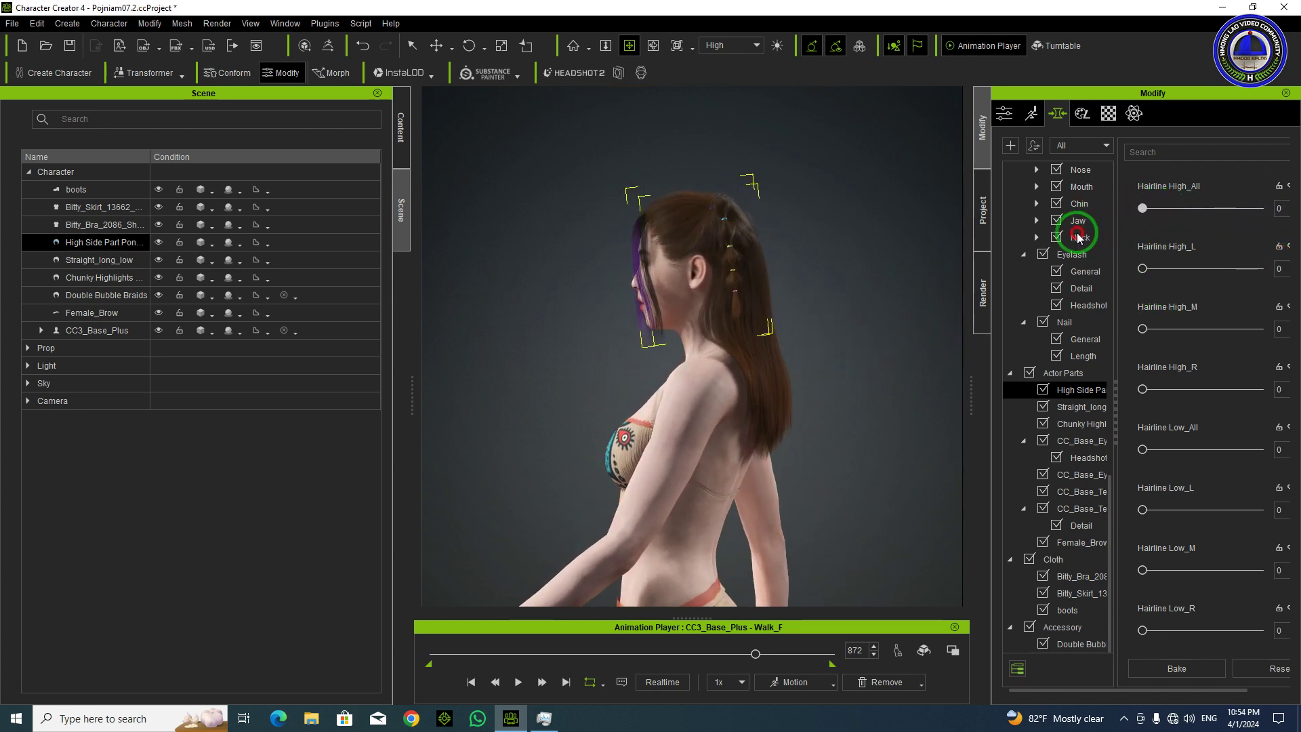
pyautogui.scroll(5, 603, 203)
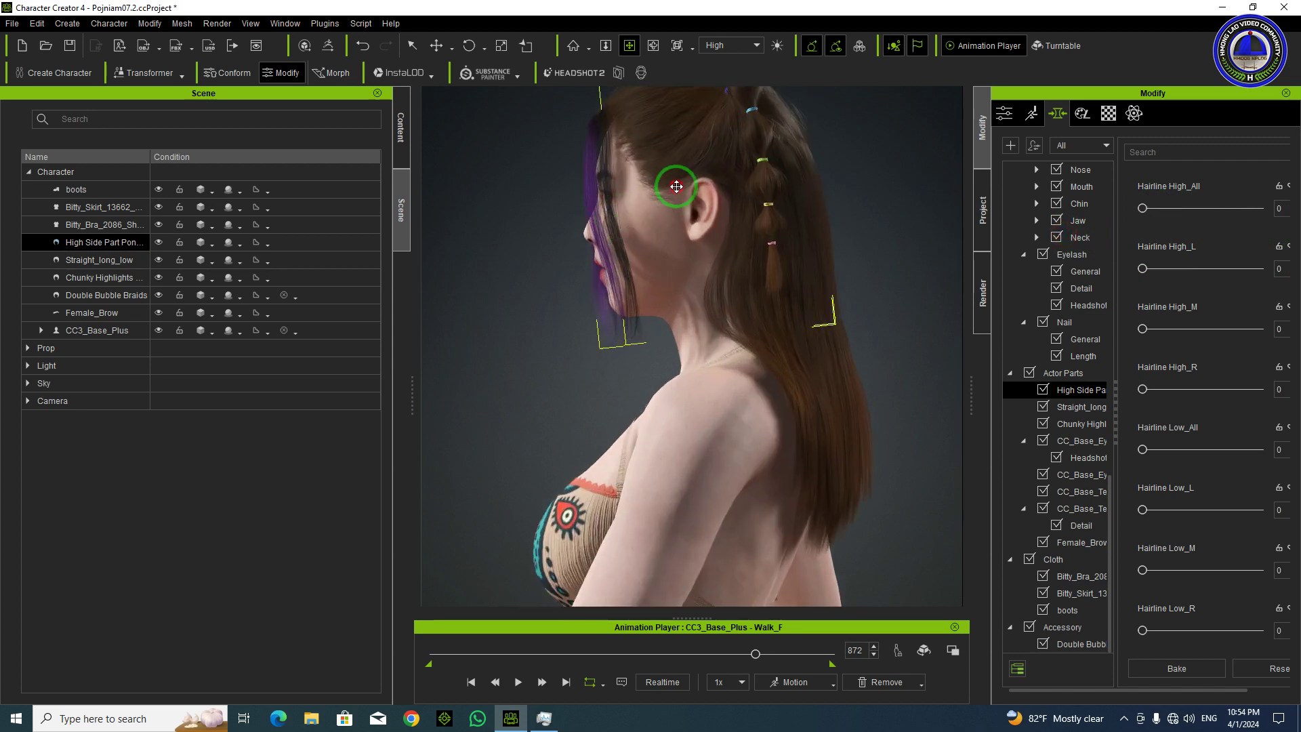
pyautogui.moveTo(676, 186); pyautogui.dragTo(684, 299, button='middle')
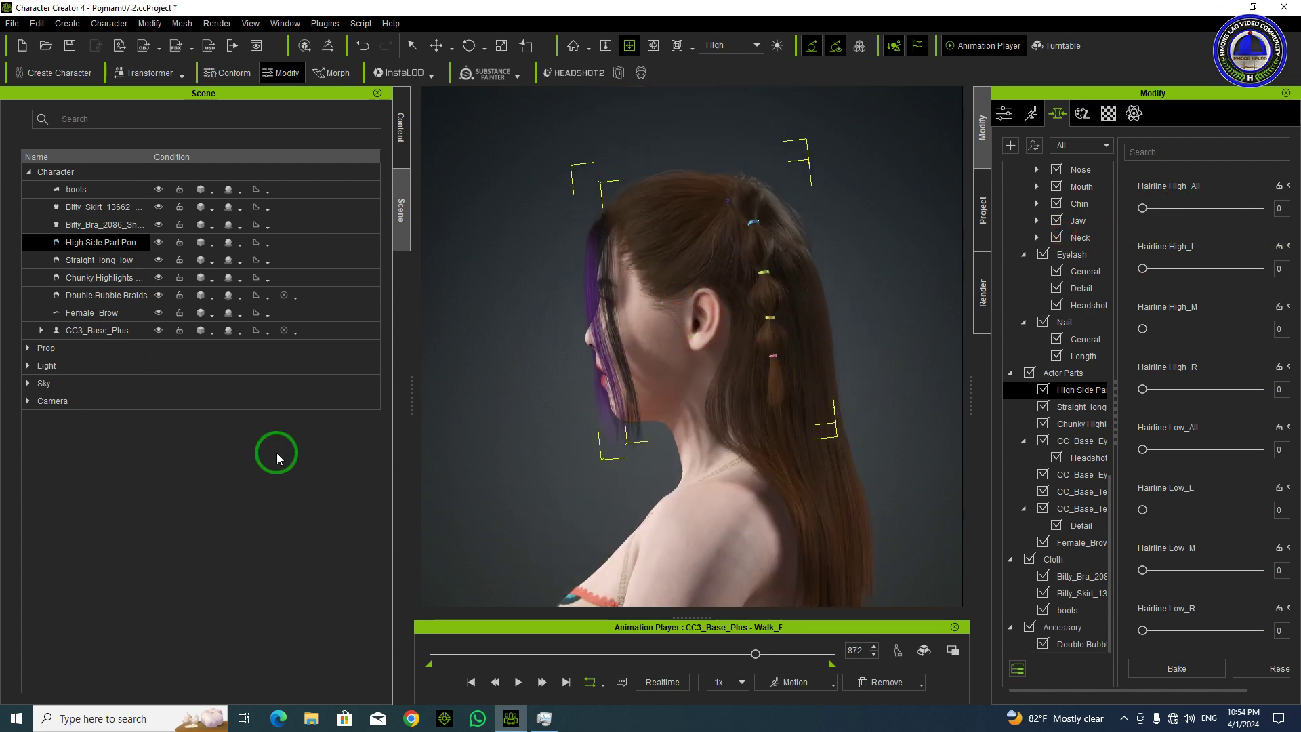
# - Try the Hair short, Hair Outward, Hair long and Hair Close morphs on Straight_long_low in side view, returning each to 0
pyautogui.click(116, 260)
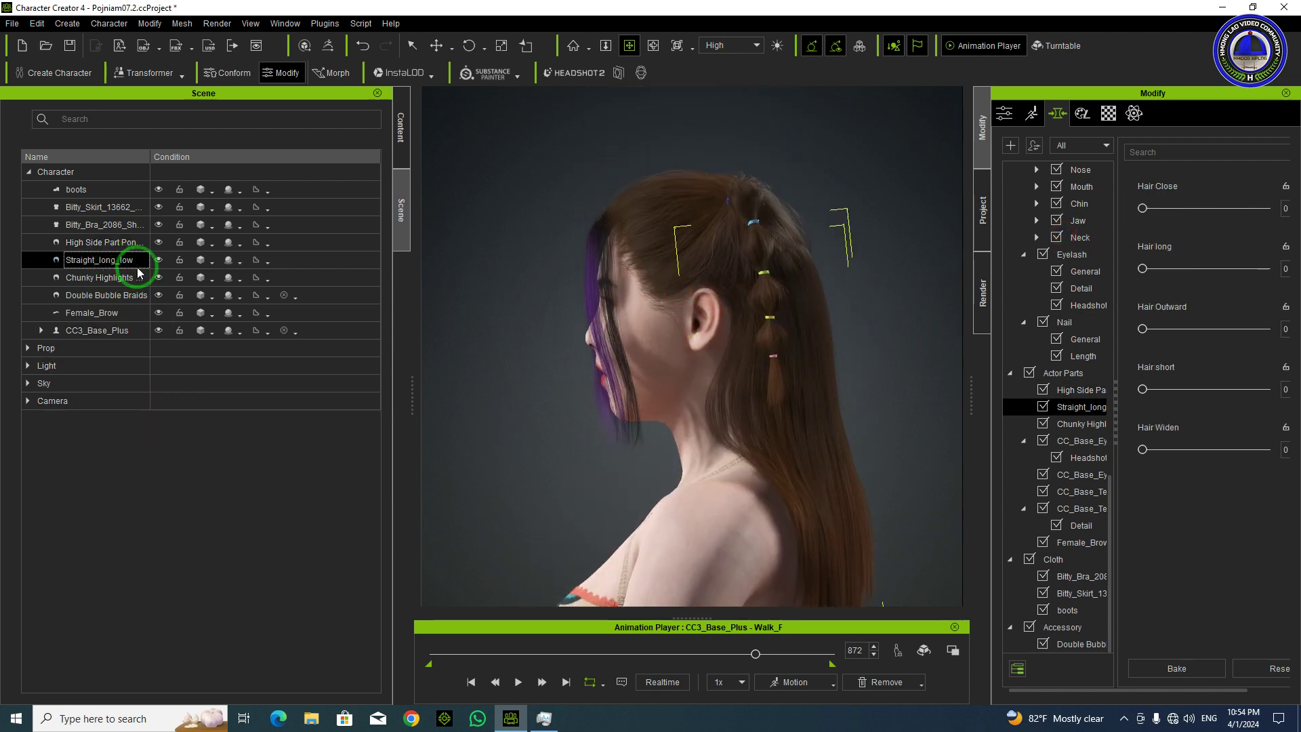
pyautogui.moveTo(731, 430); pyautogui.dragTo(679, 313, button='middle')
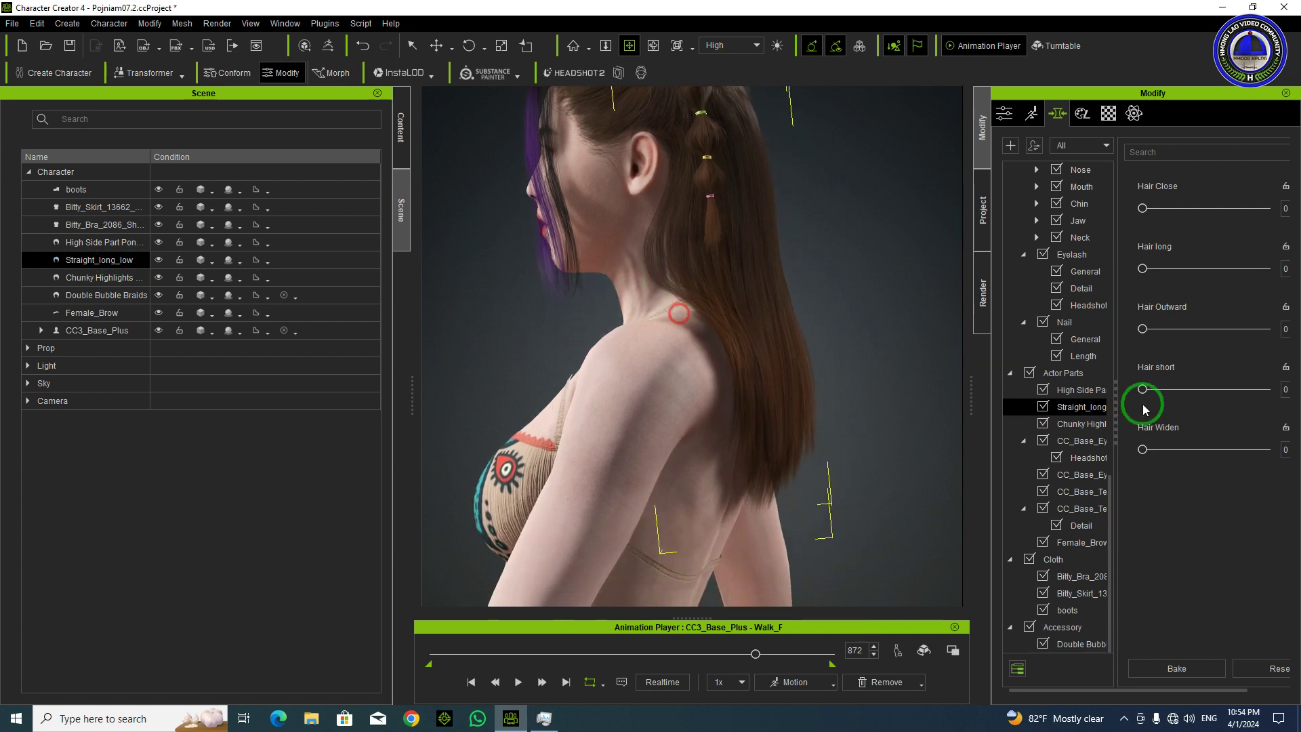
pyautogui.moveTo(1144, 387); pyautogui.dragTo(1069, 388)
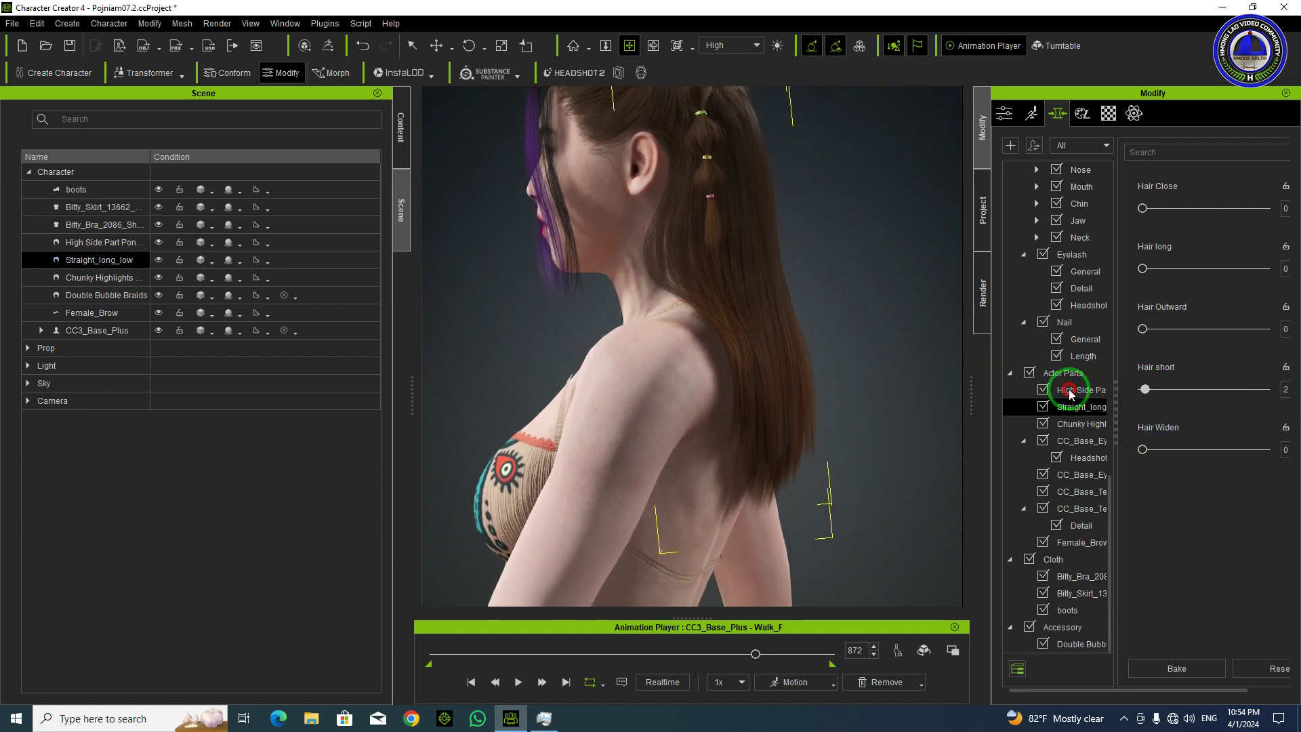
pyautogui.moveTo(1074, 329); pyautogui.dragTo(1064, 324)
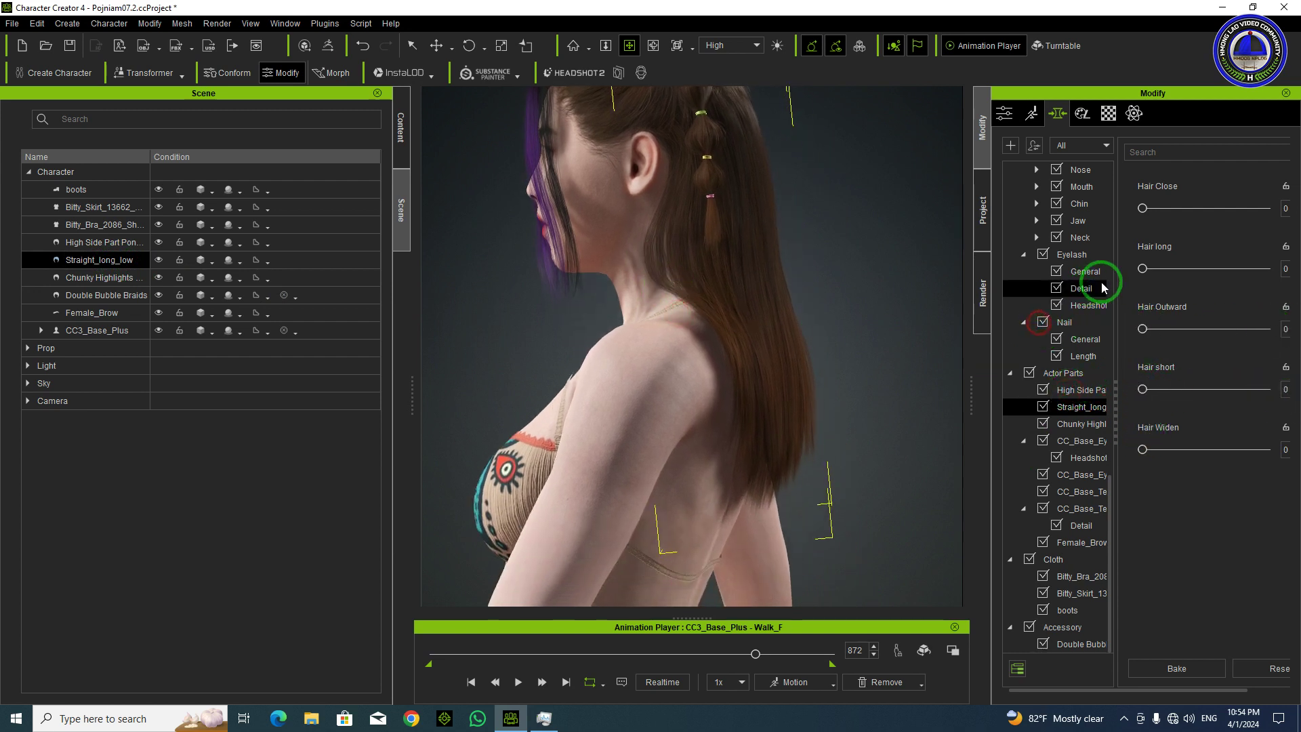
pyautogui.moveTo(1144, 268); pyautogui.dragTo(1076, 224)
pyautogui.click(1143, 210)
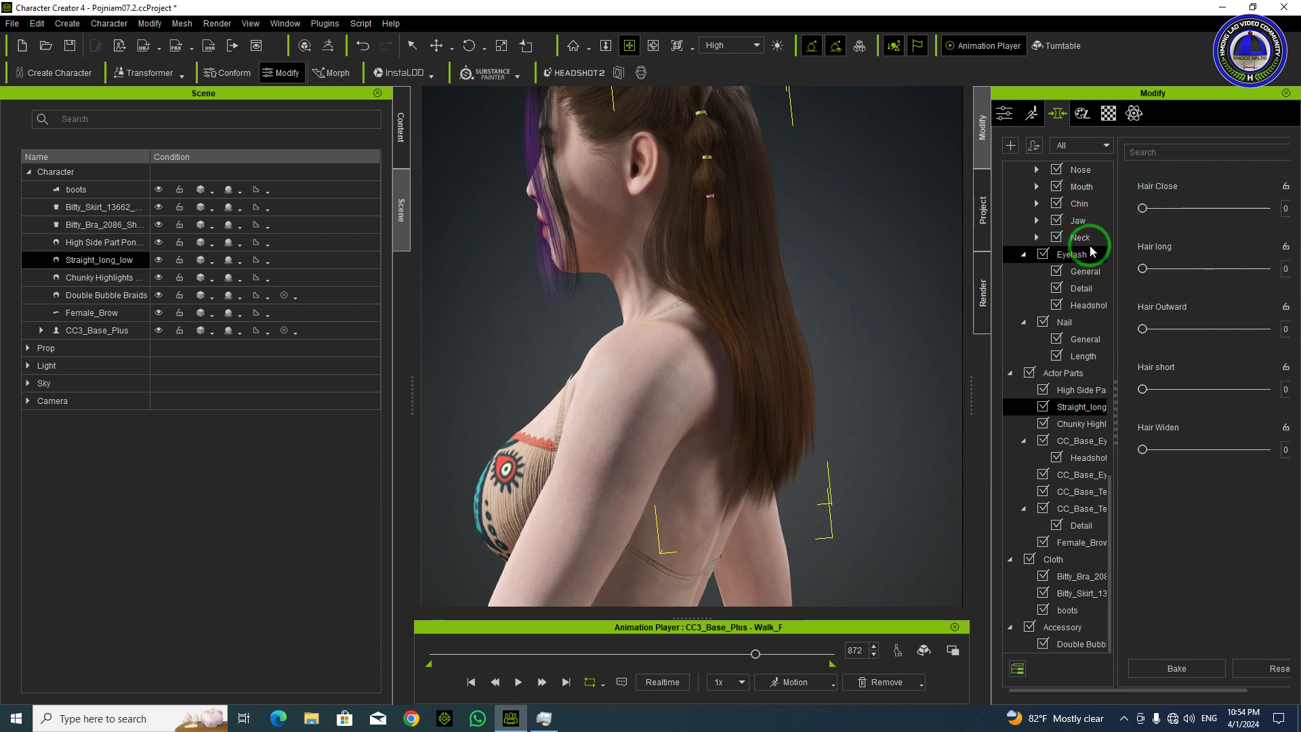
# - Face the character from the front and raise the Hair Close morph of Straight_long_low to about 22
pyautogui.moveTo(543, 248); pyautogui.dragTo(922, 246, button='right')
pyautogui.moveTo(601, 230); pyautogui.dragTo(719, 226, button='right')
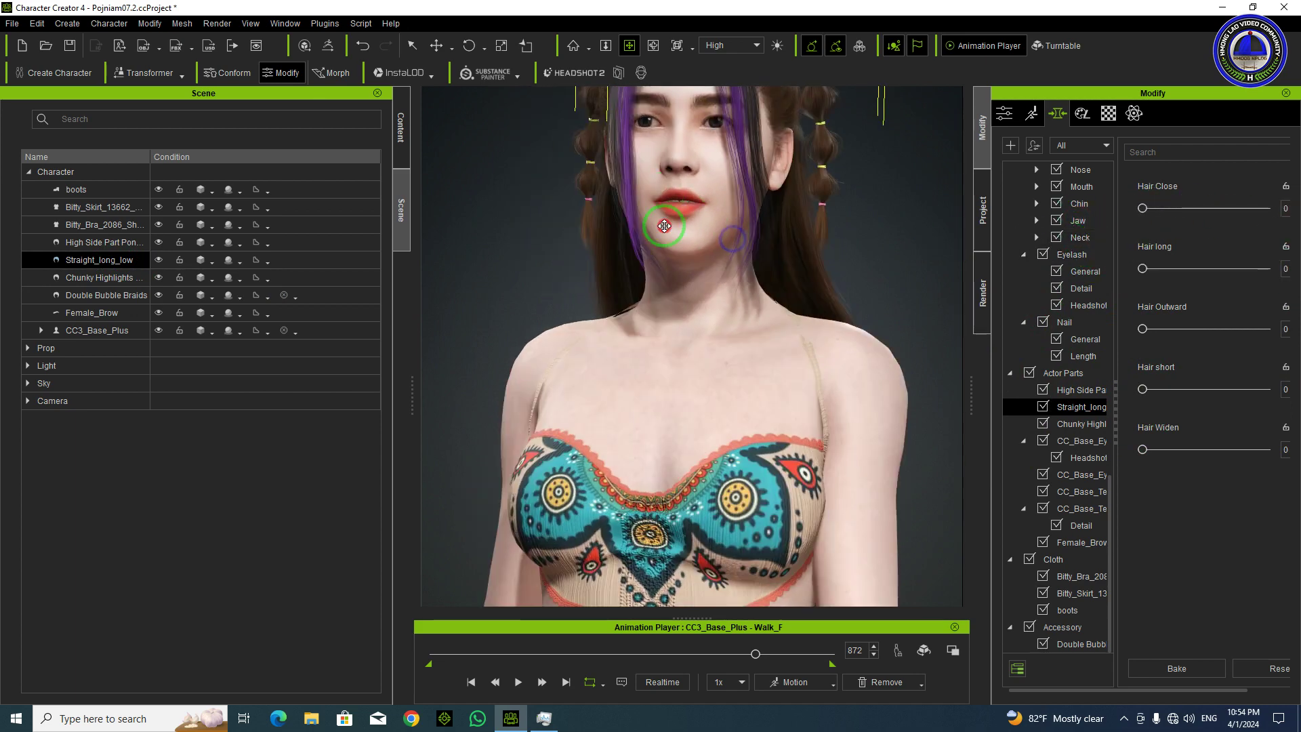
pyautogui.moveTo(668, 221); pyautogui.dragTo(655, 349)
pyautogui.moveTo(526, 337); pyautogui.dragTo(683, 329, button='right')
pyautogui.moveTo(682, 328); pyautogui.dragTo(733, 334)
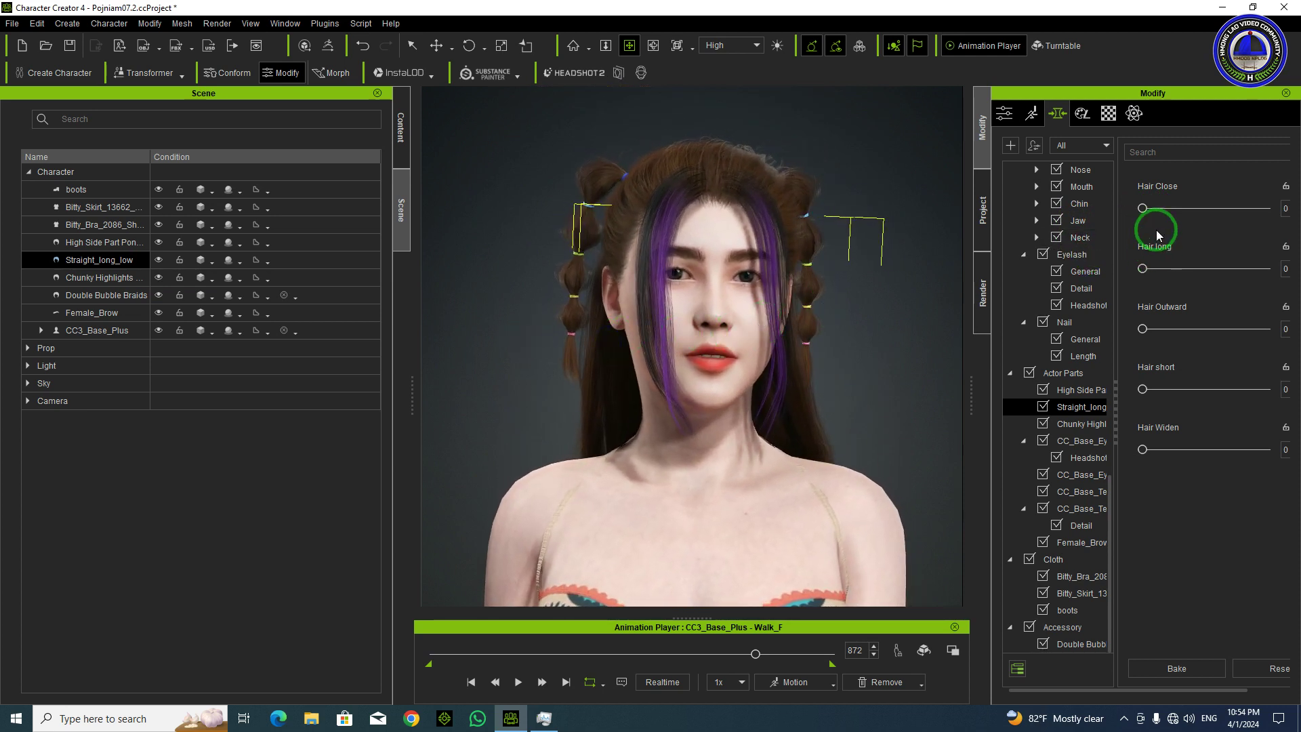
pyautogui.moveTo(1142, 208); pyautogui.dragTo(1170, 208)
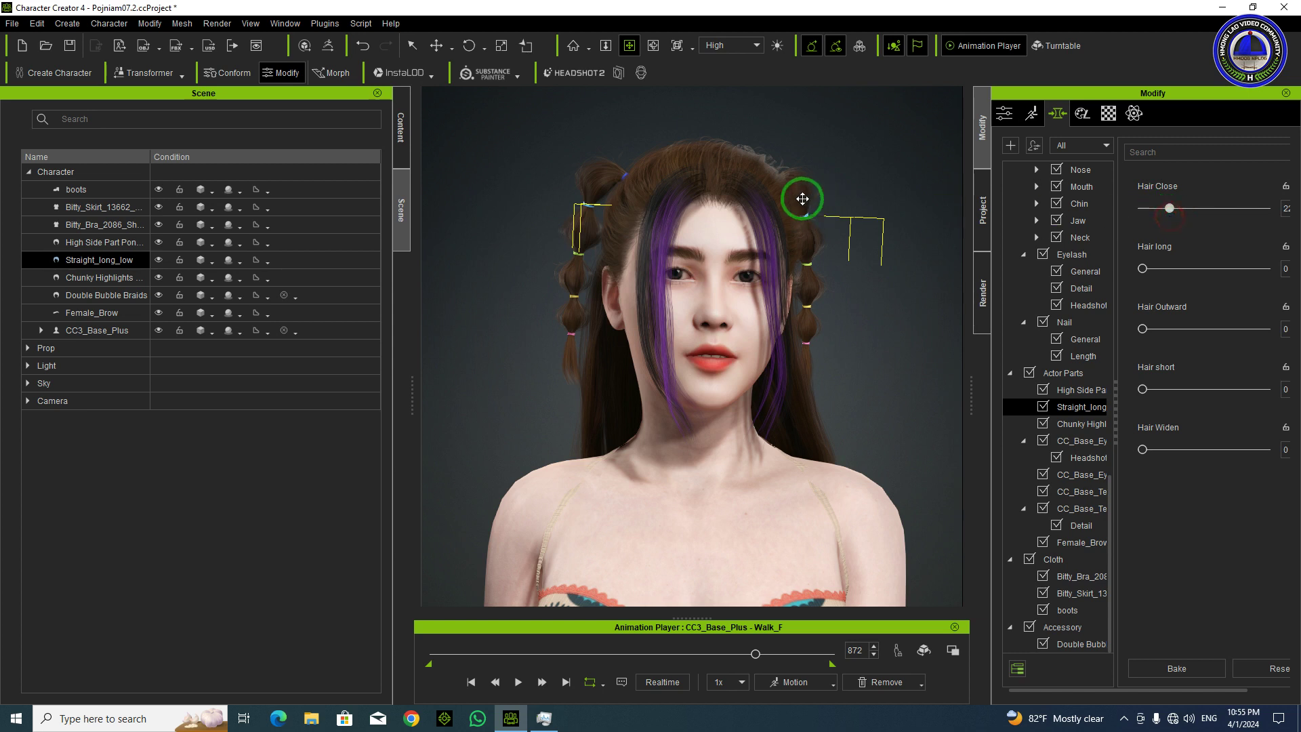
# - Raise the Bubble smaller morph of the Double Bubble Braids almost to its maximum
pyautogui.click(115, 295)
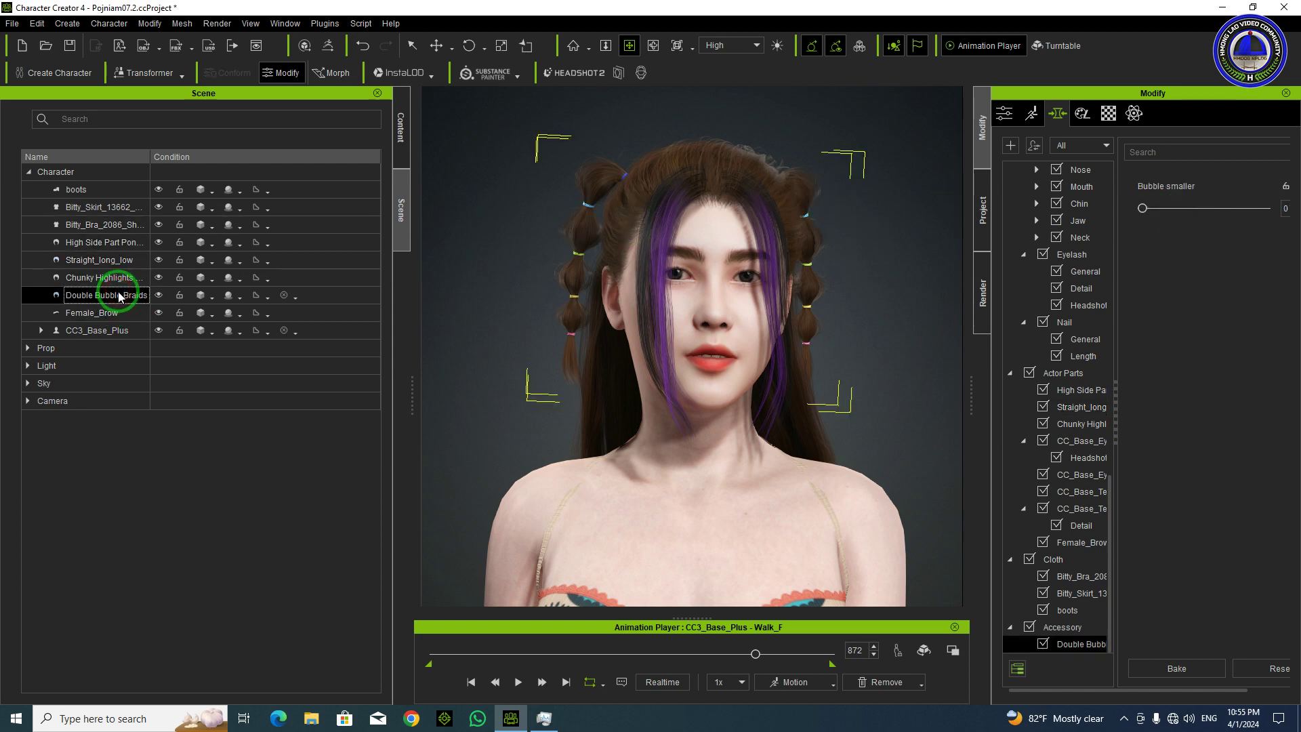
pyautogui.click(1141, 208)
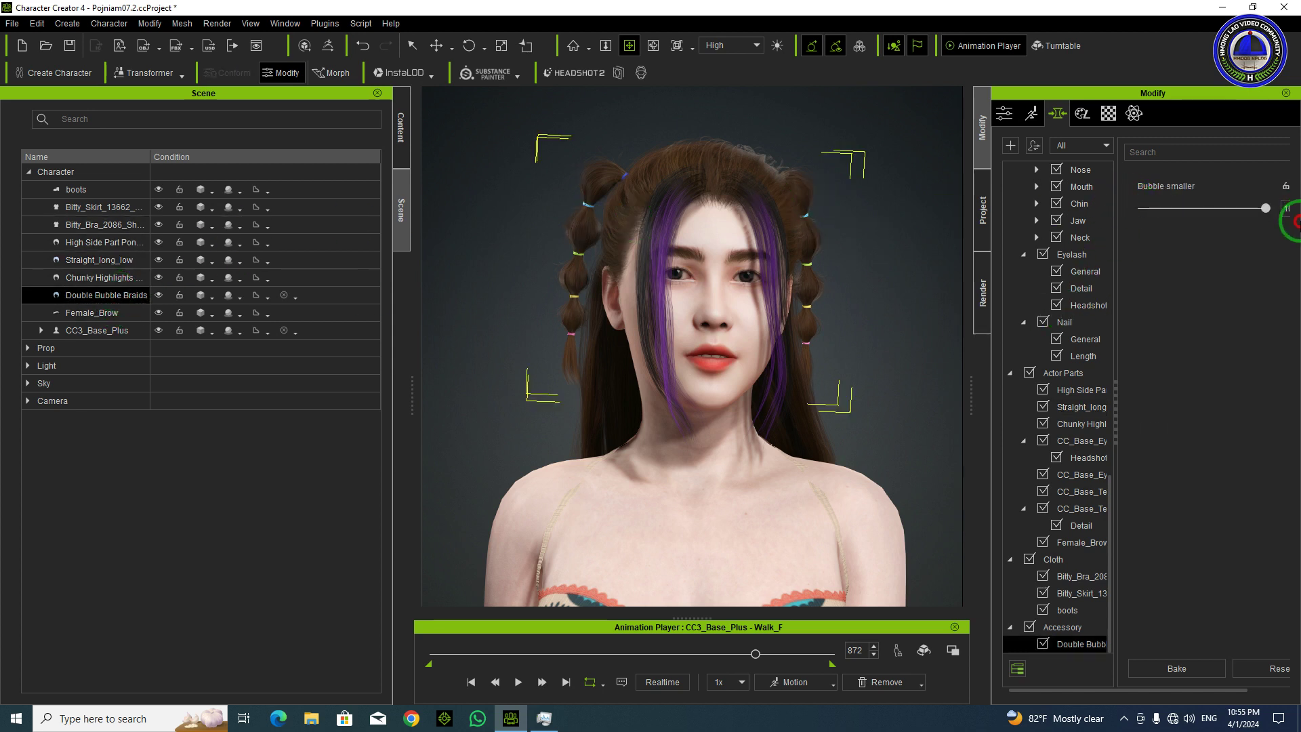
pyautogui.moveTo(1296, 219); pyautogui.dragTo(1258, 265)
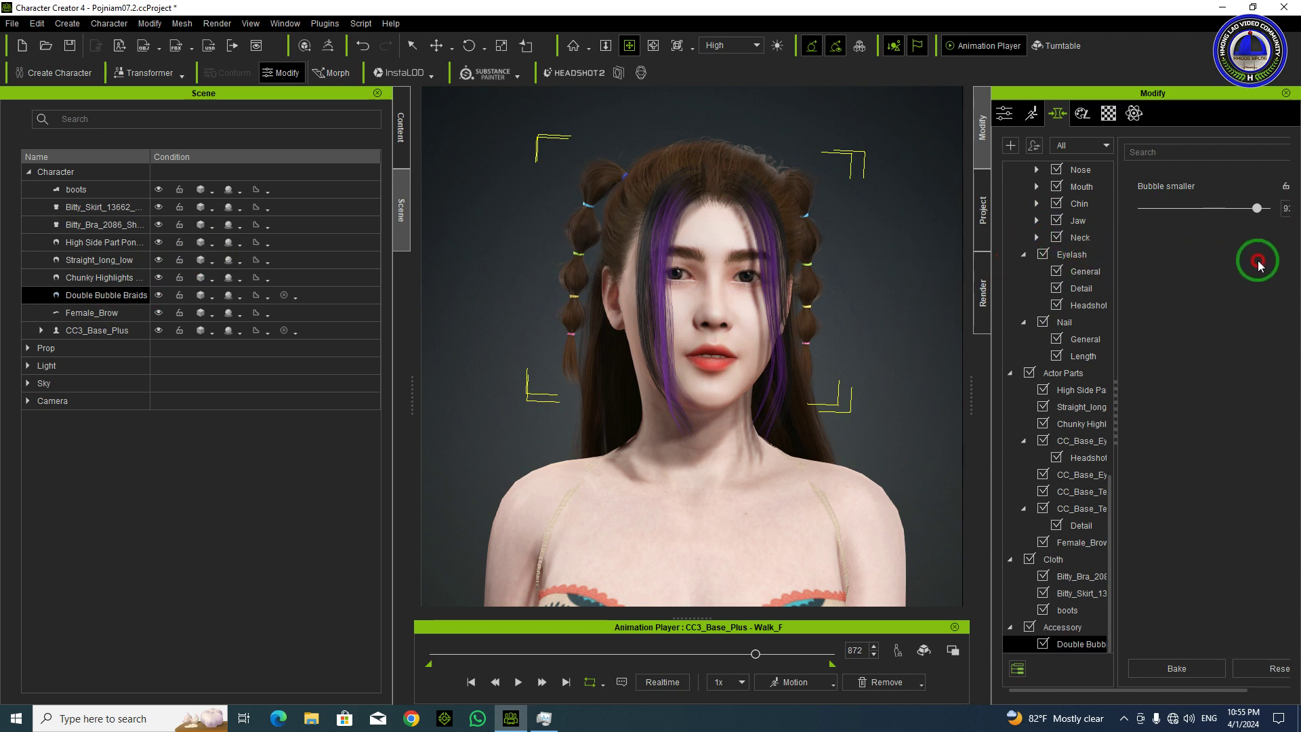
# - Try the Hair_Bangs_Side_Out, Hair_Bangs_Short and Hair_Bangs_Out morphs on the Chunky Highlights bangs from the side, returning each to 0
pyautogui.click(76, 279)
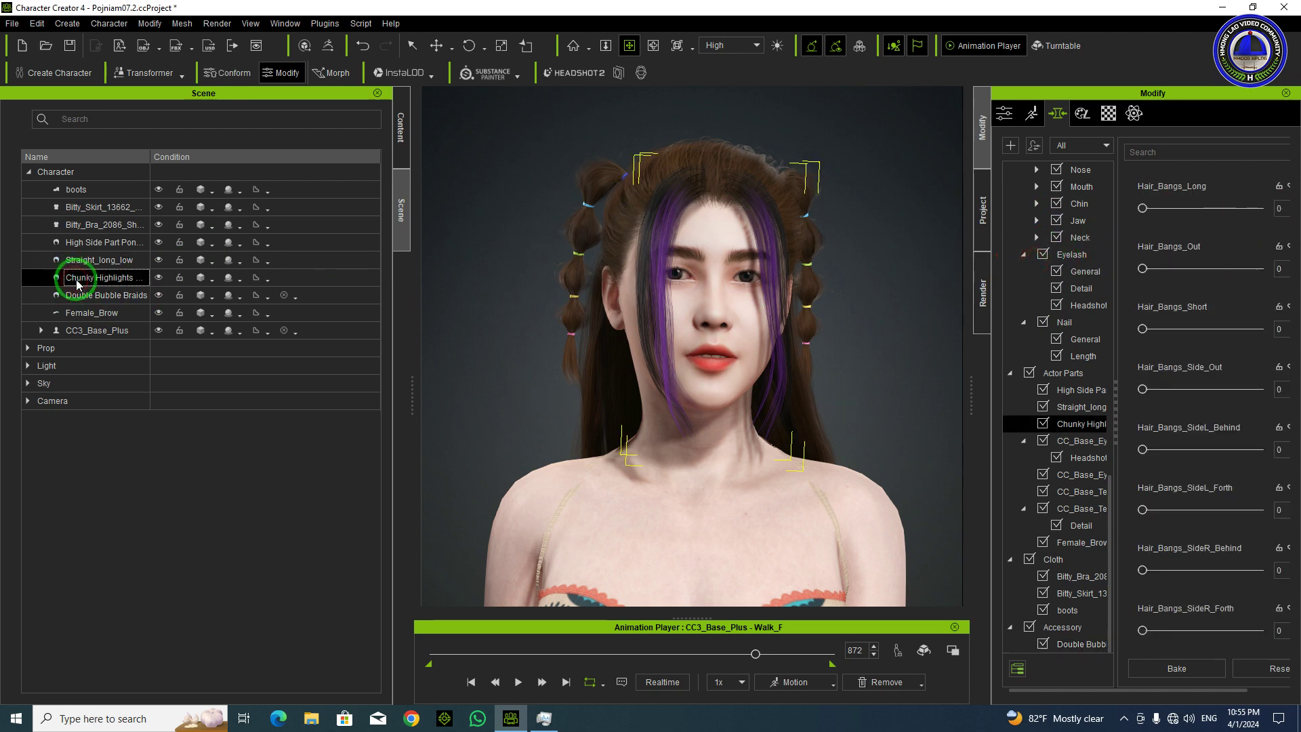
pyautogui.moveTo(734, 351); pyautogui.dragTo(855, 352, button='right')
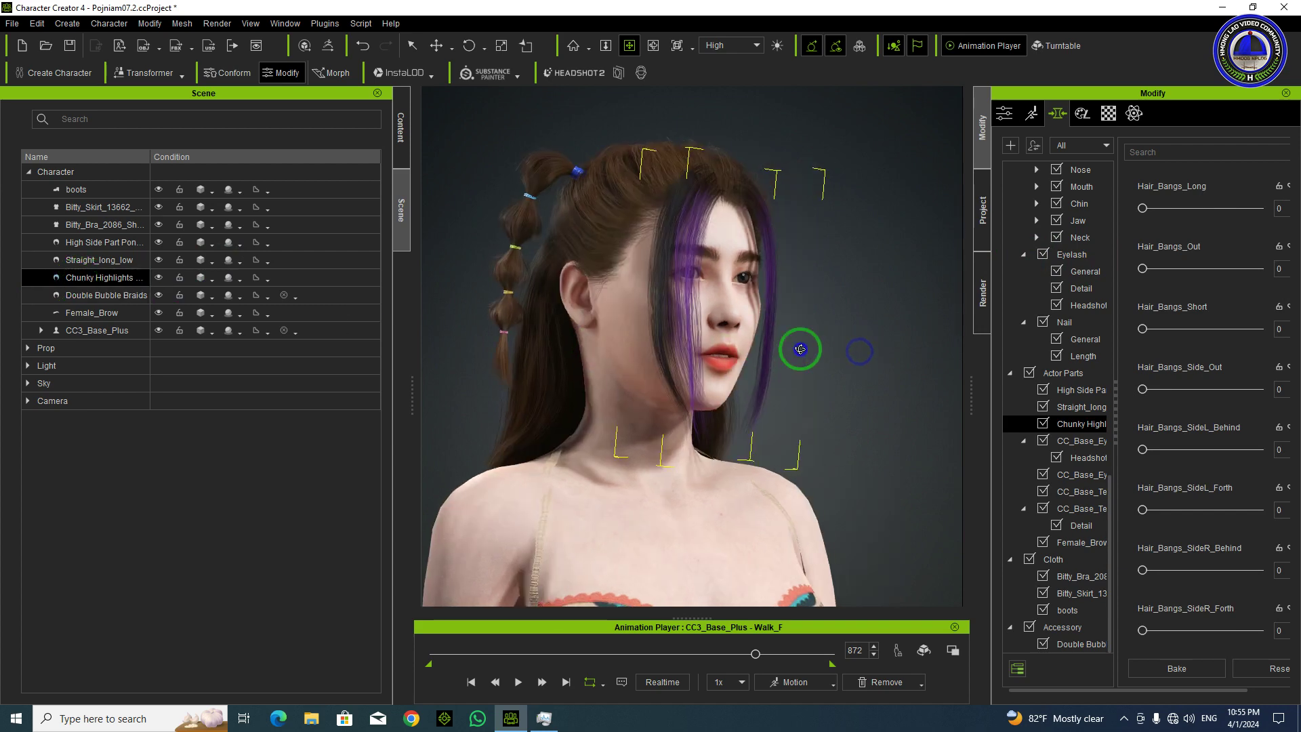
pyautogui.moveTo(650, 362); pyautogui.dragTo(713, 372, button='right')
pyautogui.moveTo(1144, 389)
pyautogui.mouseDown()
pyautogui.moveTo(1281, 388)
pyautogui.moveTo(1152, 388)
pyautogui.mouseUp()
pyautogui.moveTo(1143, 329); pyautogui.dragTo(1061, 317)
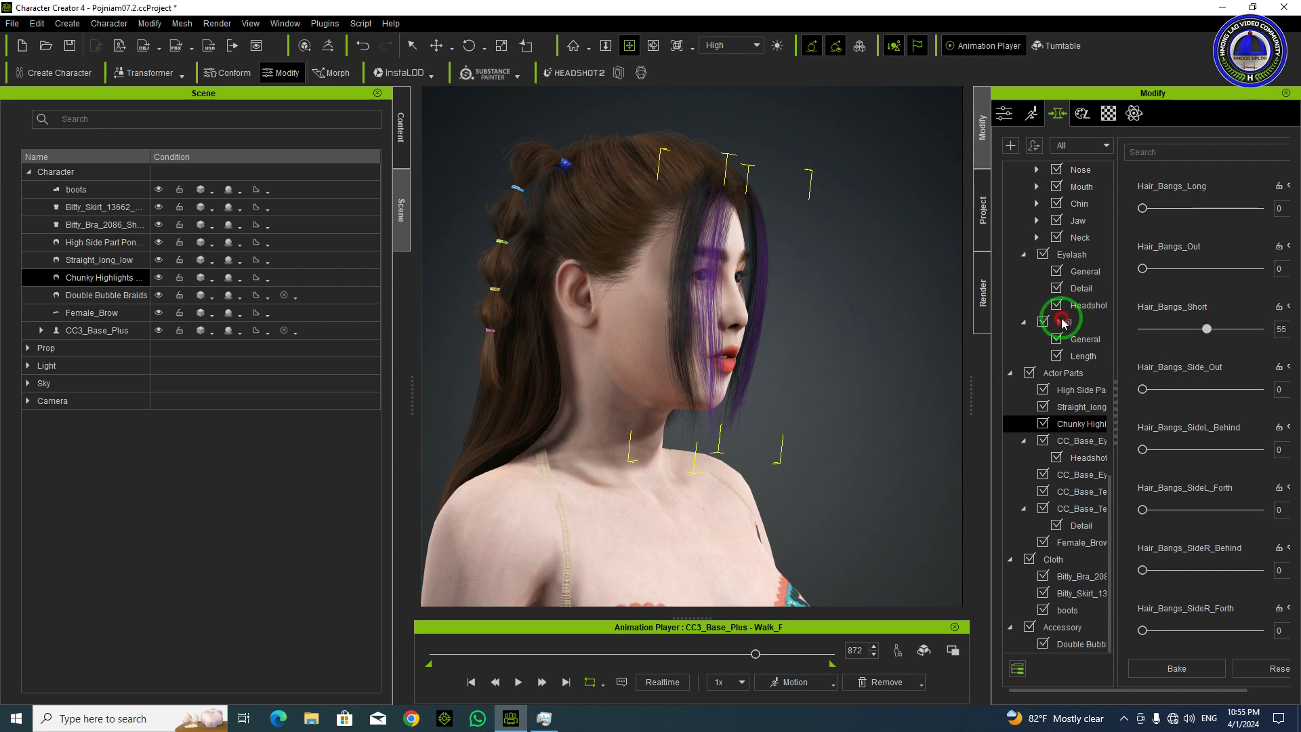
pyautogui.moveTo(1145, 271); pyautogui.dragTo(1114, 262)
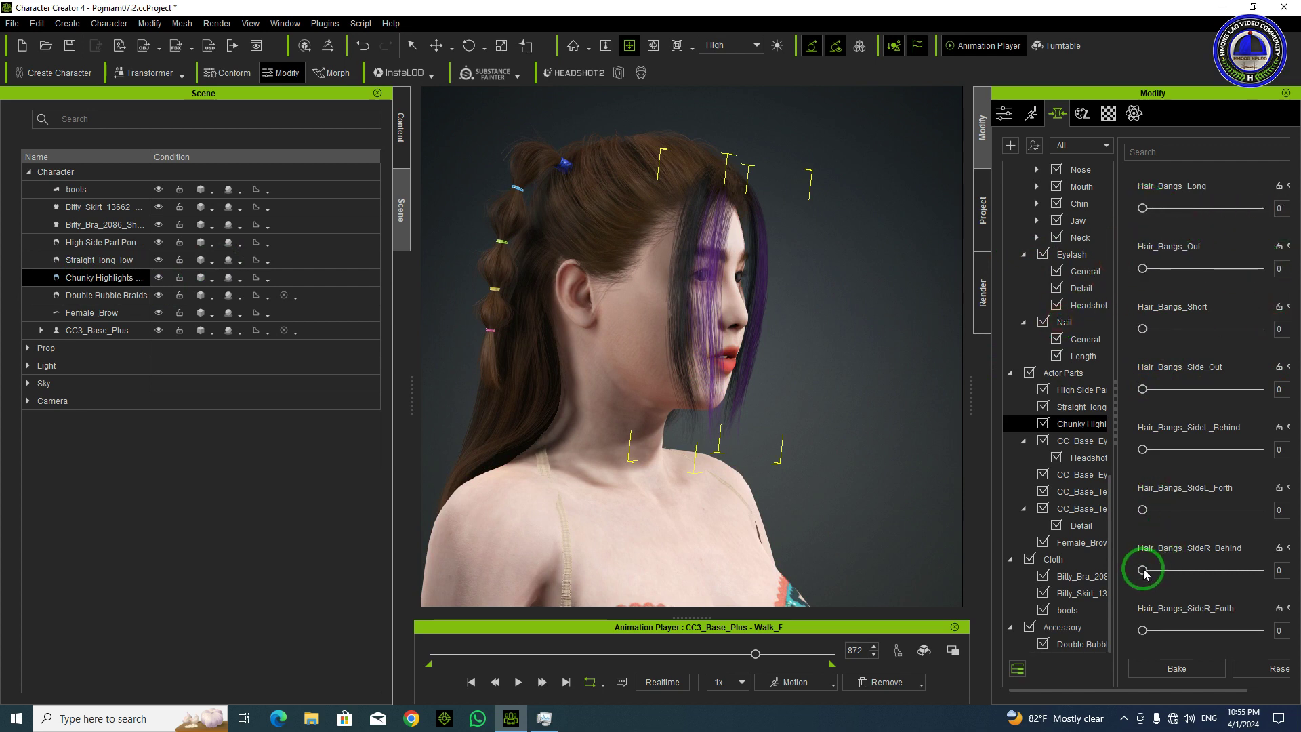
# - Set the Hair_Bangs_SideR_Behind morph of the Chunky Highlights bangs to 8 and check the bangs from the front
pyautogui.moveTo(1298, 571); pyautogui.dragTo(1150, 573)
pyautogui.moveTo(683, 390); pyautogui.dragTo(421, 372, button='right')
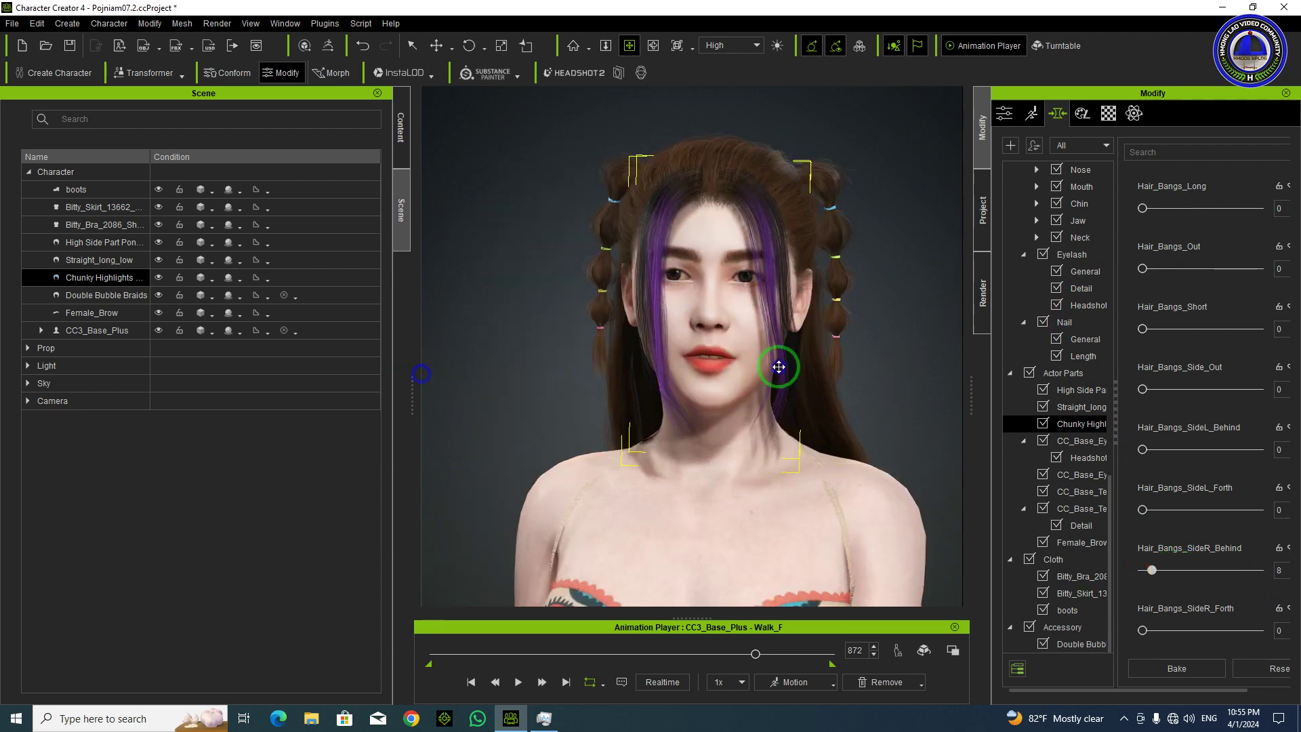
pyautogui.moveTo(778, 366); pyautogui.dragTo(538, 361, button='right')
pyautogui.moveTo(611, 389); pyautogui.dragTo(741, 372, button='right')
# - Play the Walk_F animation and view the moving hairstyle from the front, from upper body to full body
pyautogui.moveTo(671, 458); pyautogui.dragTo(636, 346)
pyautogui.scroll(-5, 662, 343)
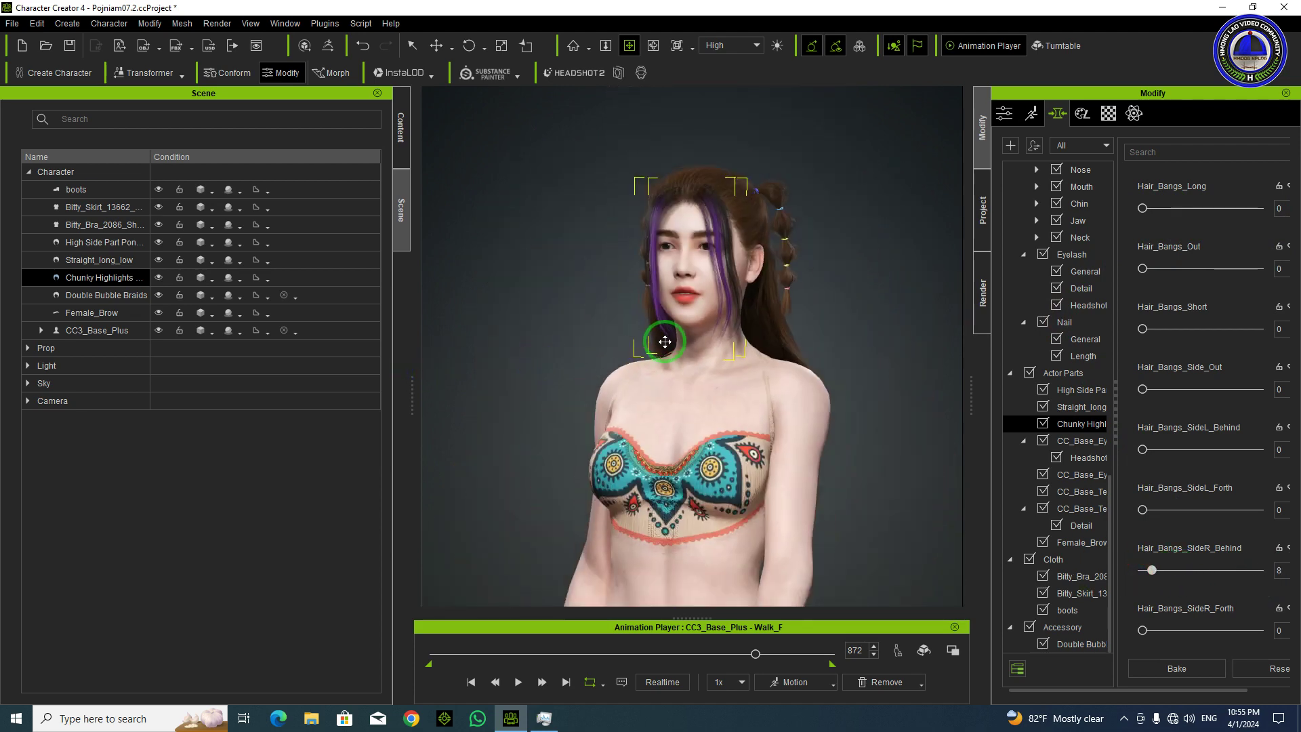
pyautogui.moveTo(610, 372); pyautogui.dragTo(717, 392, button='right')
pyautogui.moveTo(717, 393); pyautogui.dragTo(704, 319)
pyautogui.moveTo(667, 366); pyautogui.dragTo(595, 391, button='right')
pyautogui.click(521, 686)
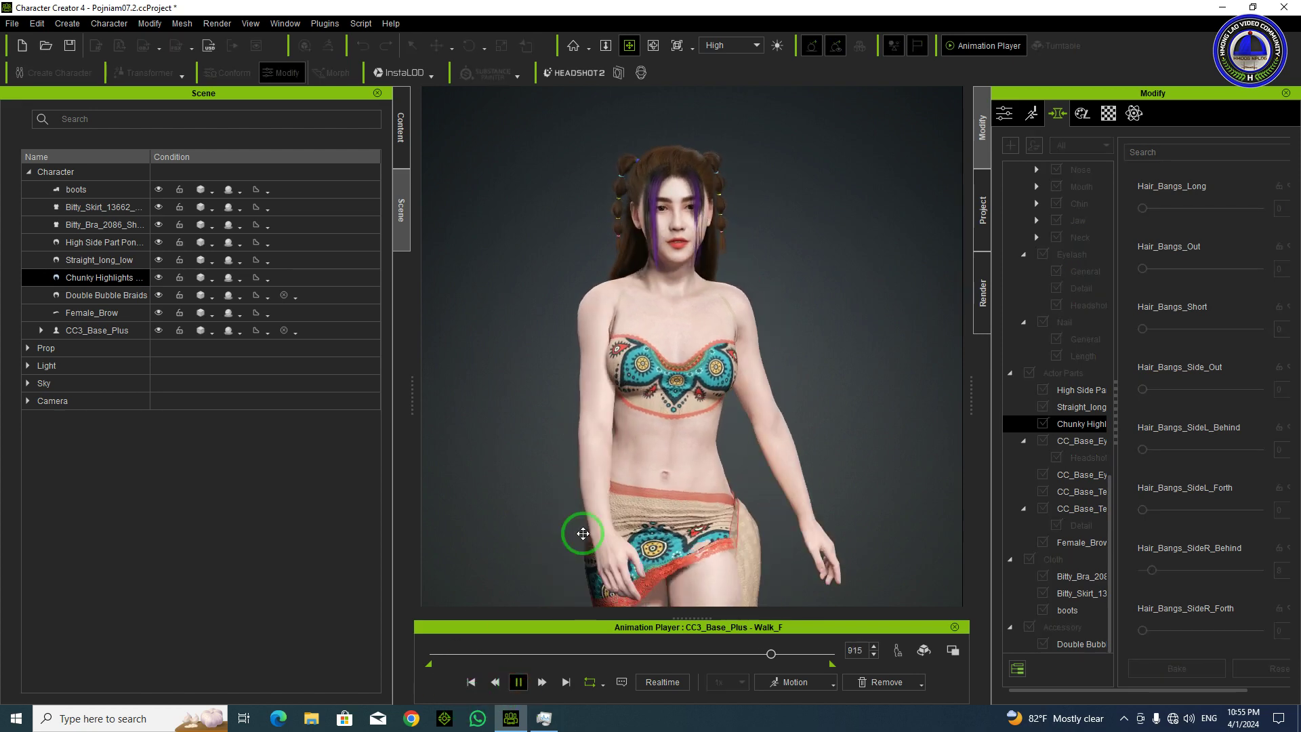
pyautogui.moveTo(668, 293); pyautogui.dragTo(610, 302, button='right')
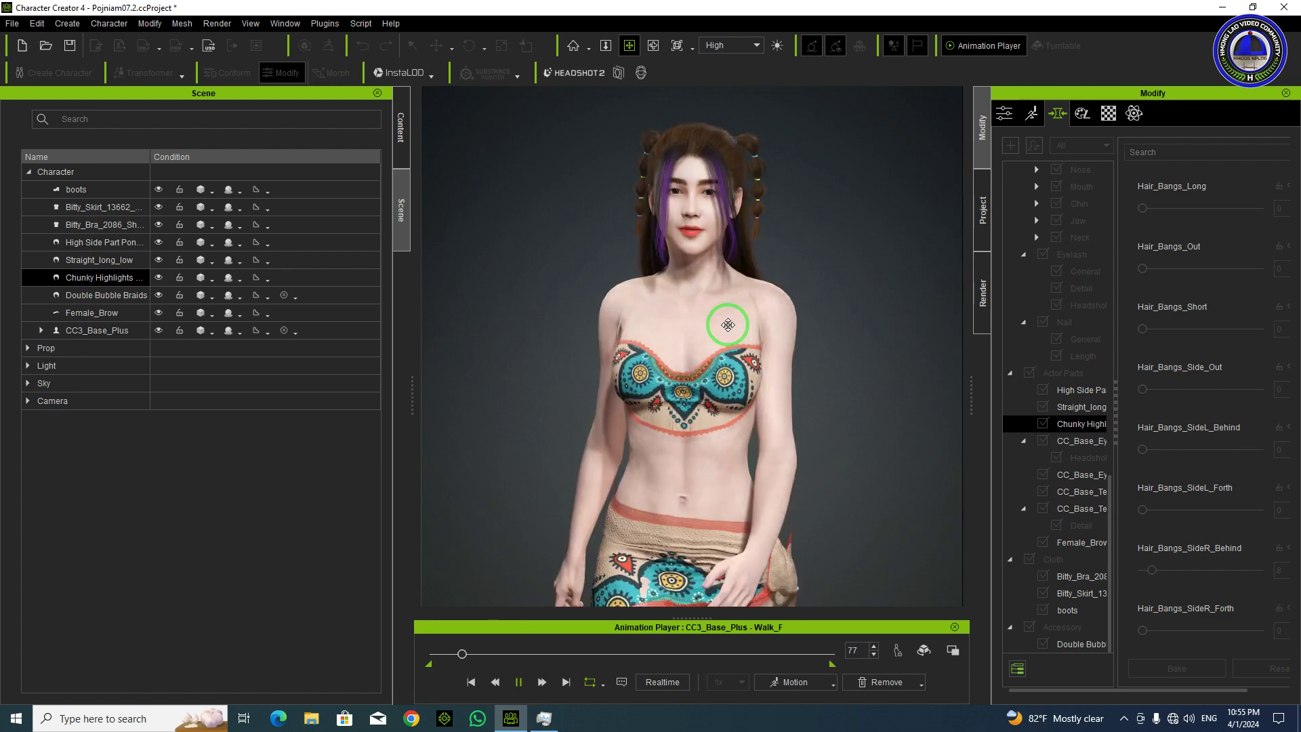
pyautogui.scroll(-2, 699, 328)
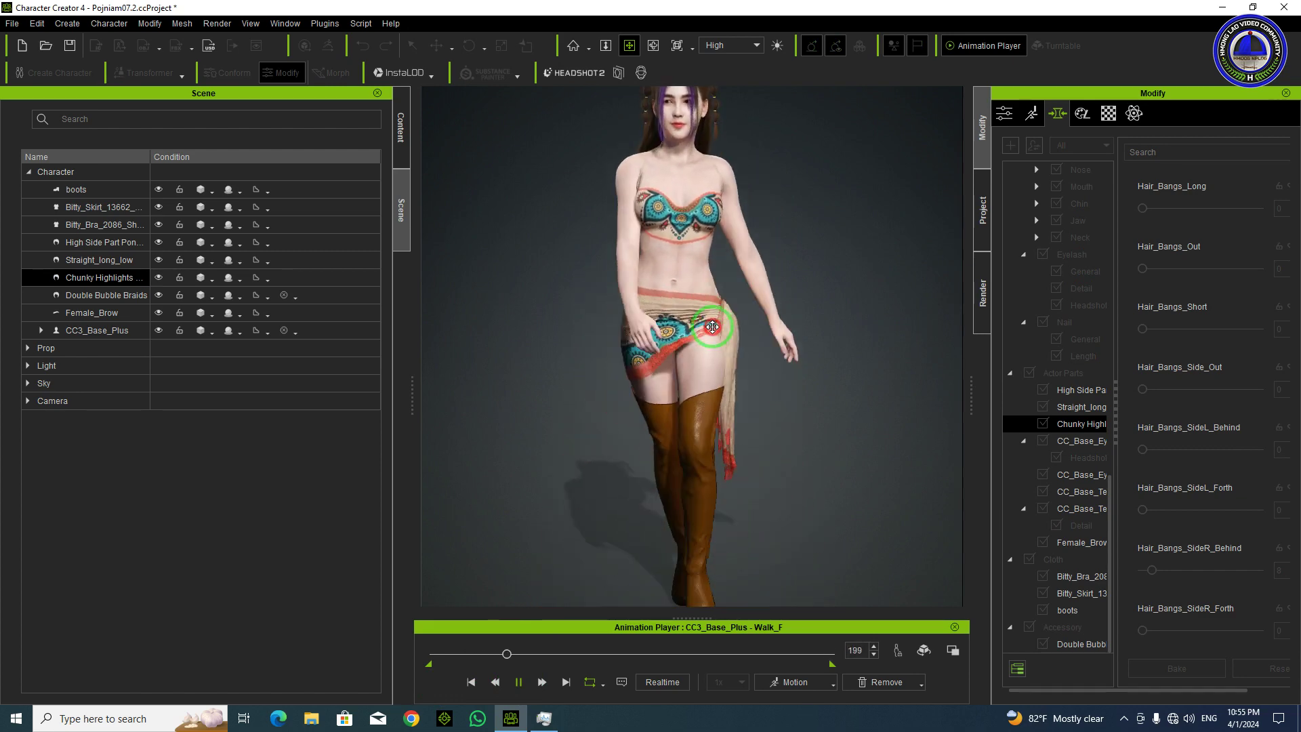
pyautogui.moveTo(755, 382); pyautogui.dragTo(631, 289, button='right')
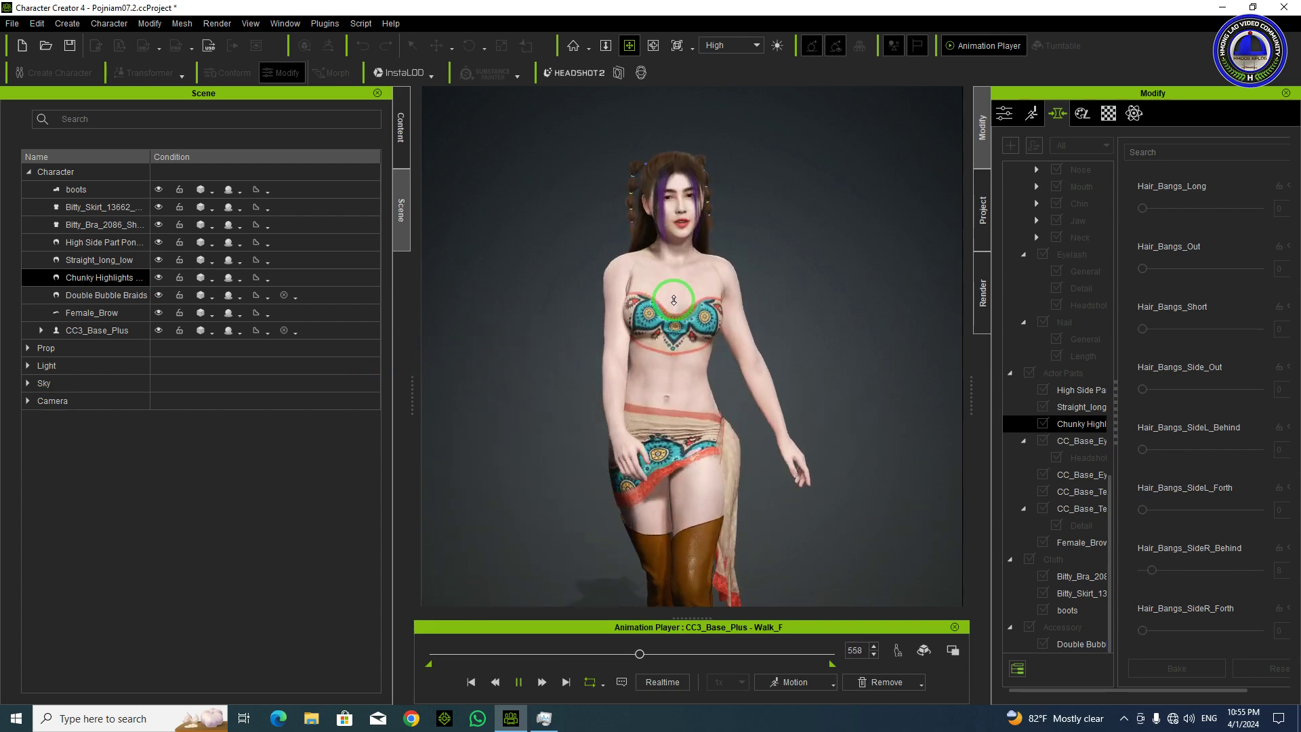
# - Examine the hairstyle in motion from an angle, close up and from the front, and stop the Walk_F playback
pyautogui.moveTo(569, 314); pyautogui.dragTo(729, 344, button='right')
pyautogui.moveTo(729, 344); pyautogui.dragTo(729, 384)
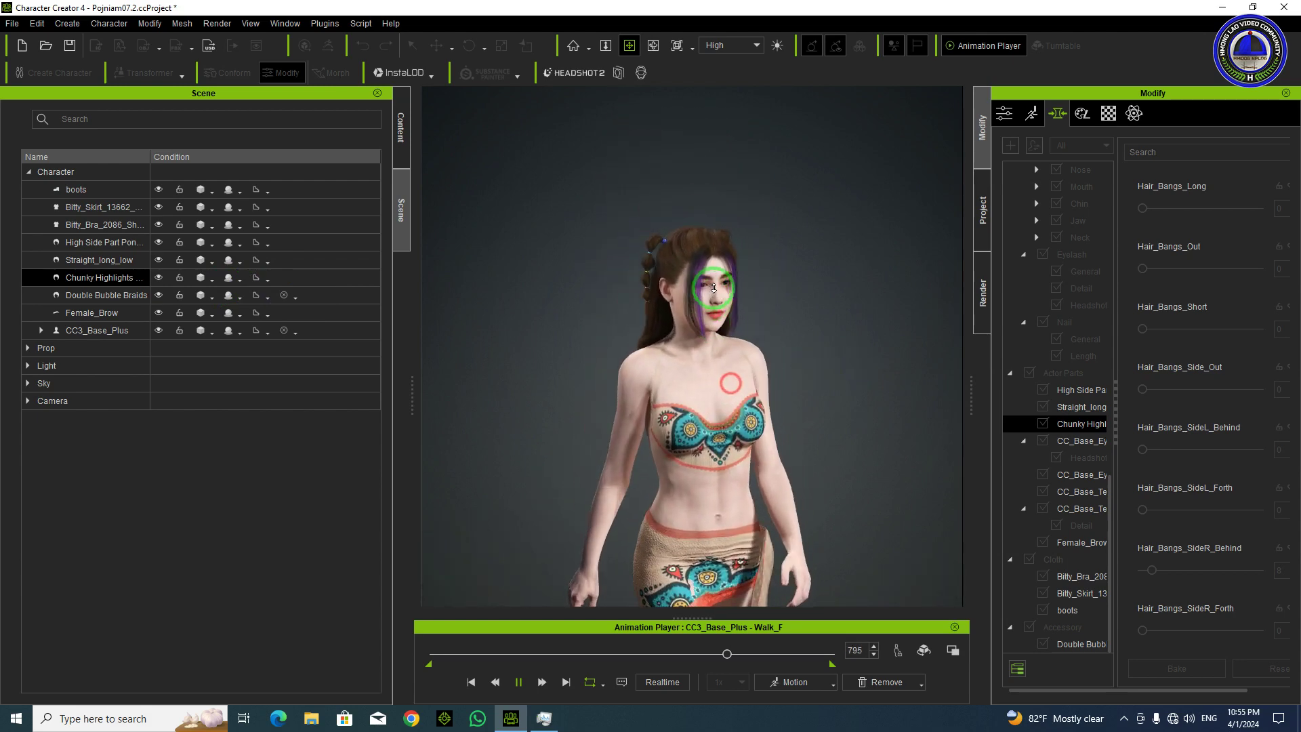
pyautogui.scroll(5, 734, 256)
pyautogui.scroll(3, 735, 257)
pyautogui.moveTo(864, 327); pyautogui.dragTo(749, 305, button='right')
pyautogui.scroll(-6, 743, 316)
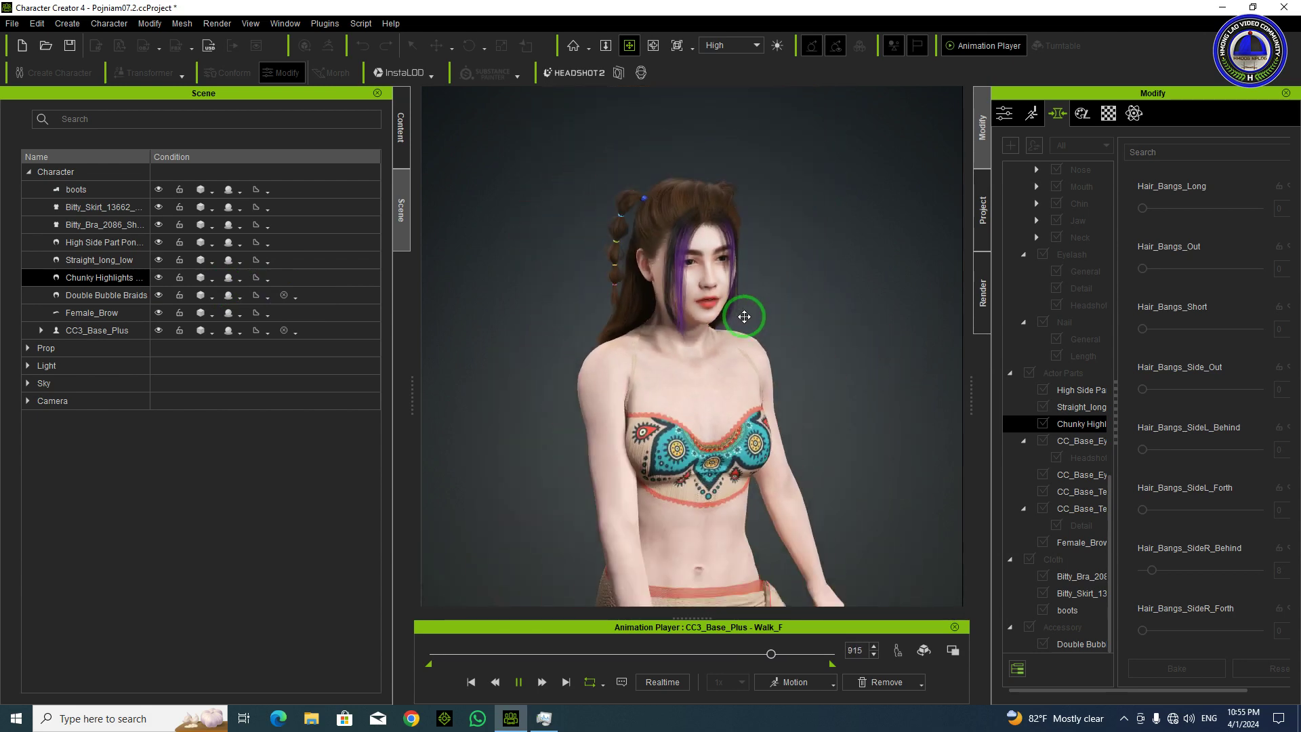
pyautogui.moveTo(700, 362); pyautogui.dragTo(699, 363, button='right')
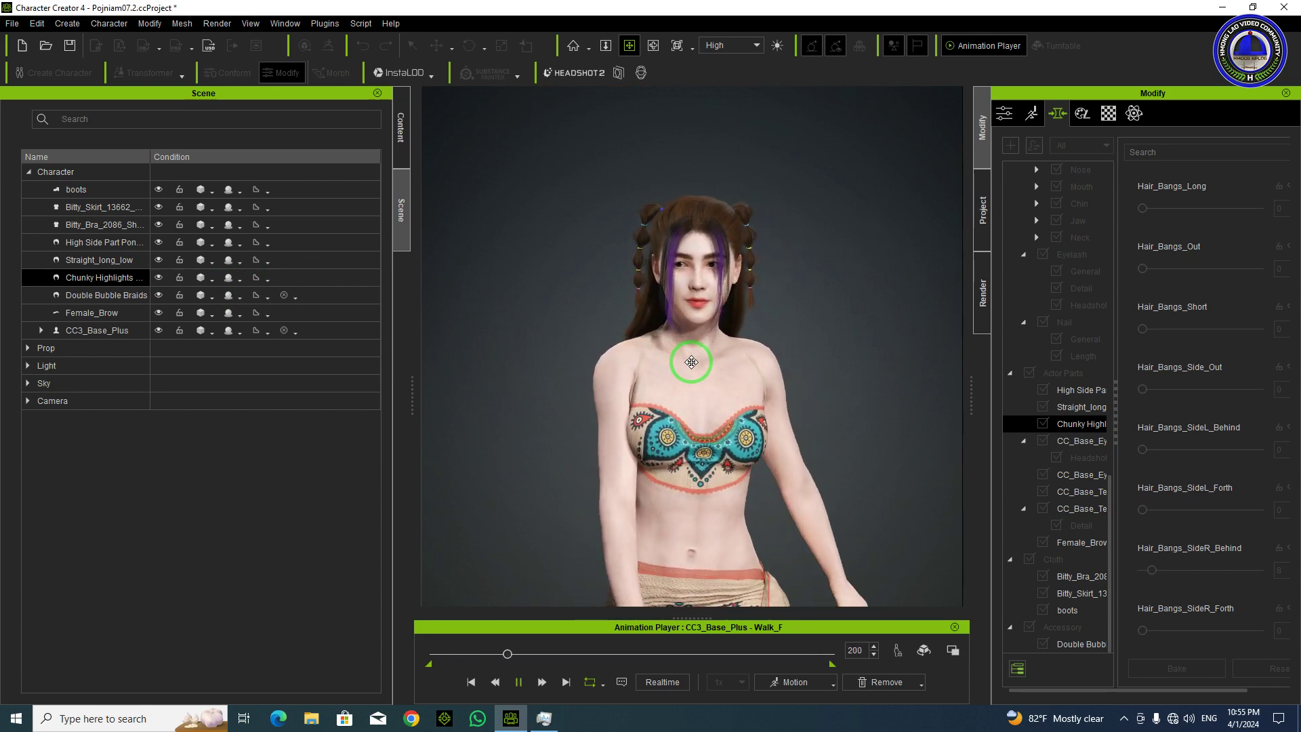
pyautogui.press('space')
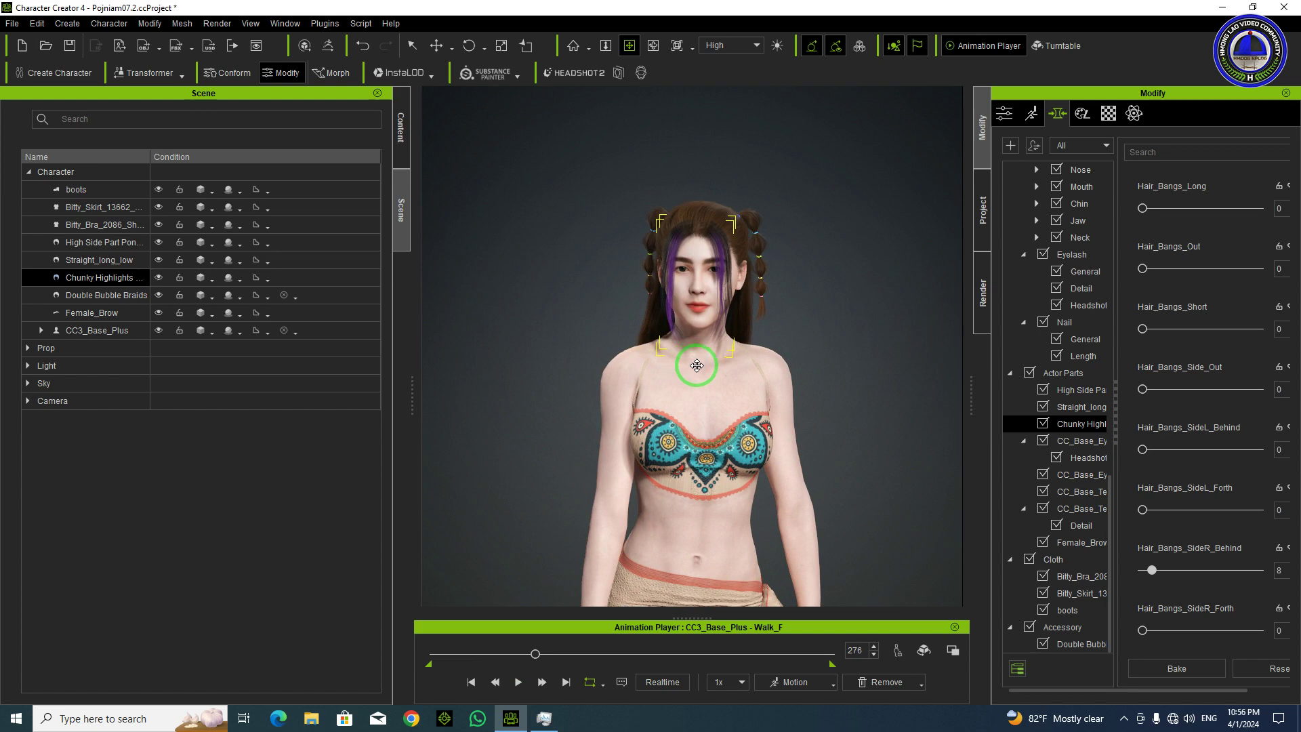
pyautogui.click(1123, 721)
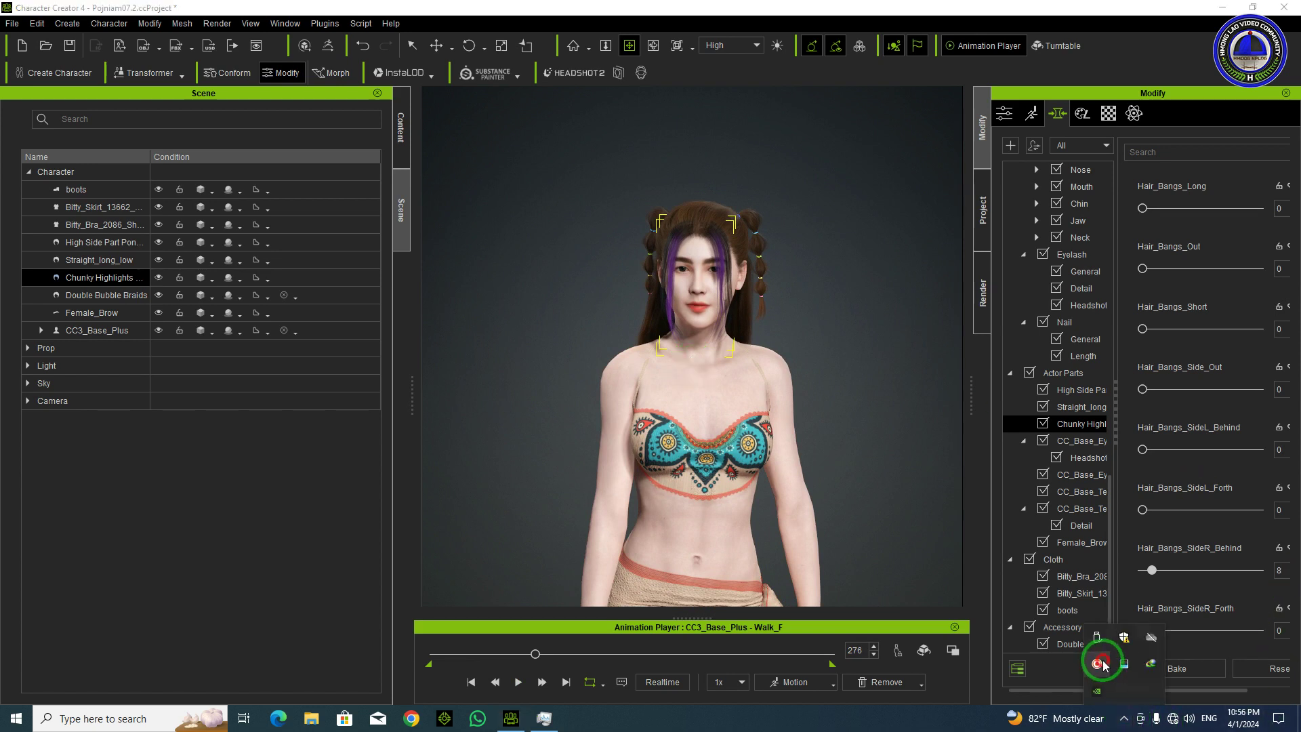